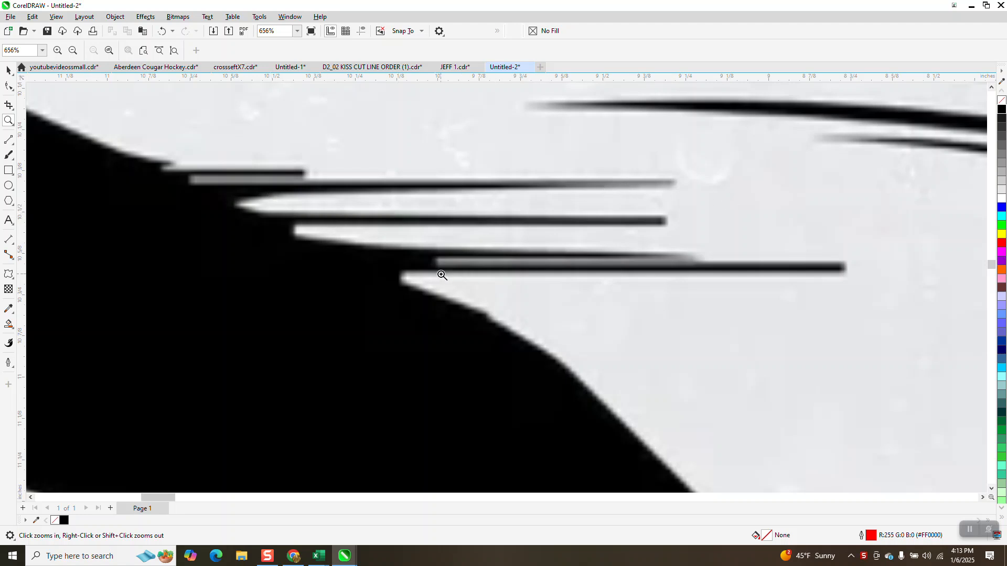
Examine the stray roof lines in the large church bitmap and compare the small bitmap with the vector church beside it
scroll(399, 249, down, 2)
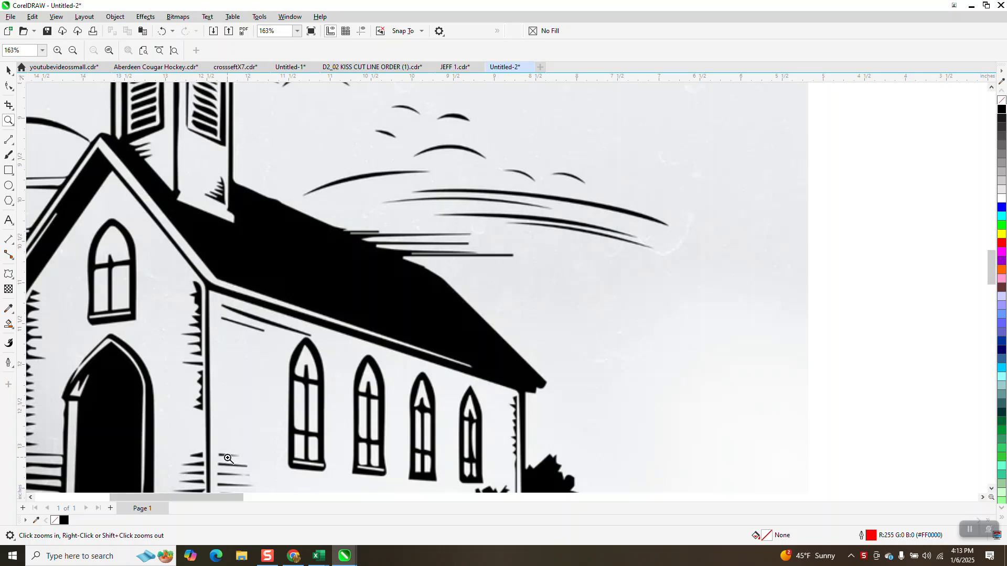
scroll(239, 366, down, 1)
scroll(312, 340, down, 5)
drag(522, 162, 575, 200)
scroll(441, 273, down, 2)
scroll(441, 273, down, 2)
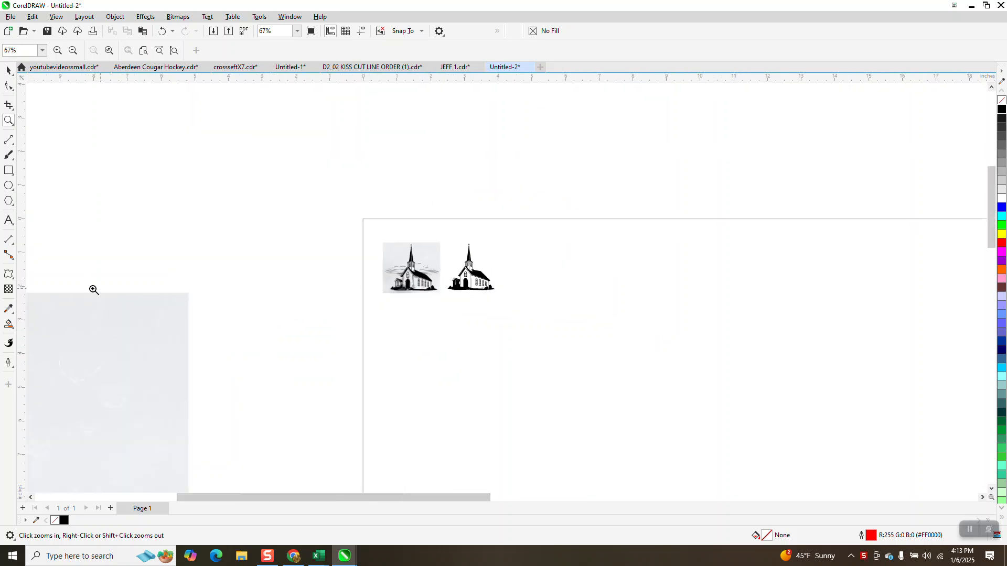
click(8, 70)
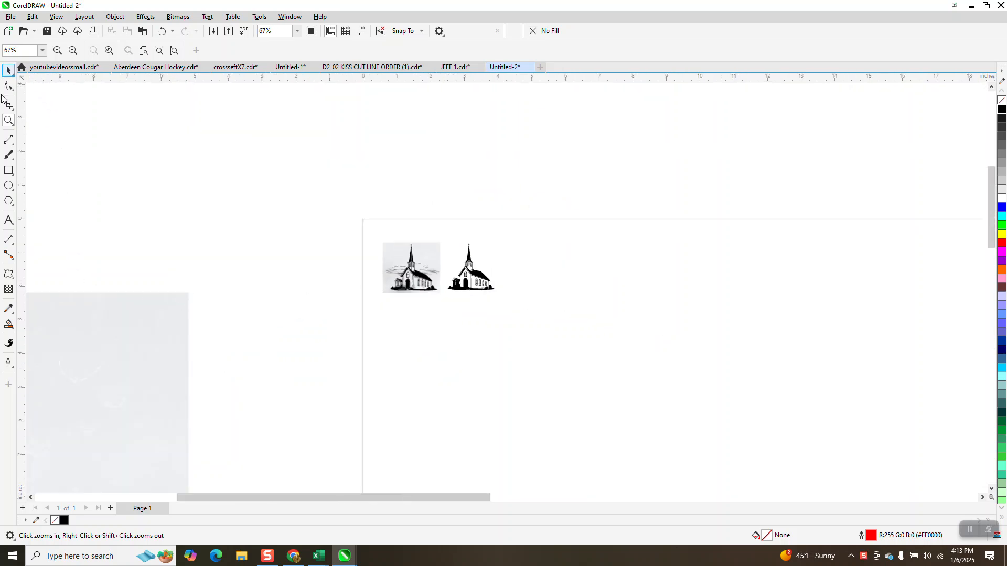
click(160, 302)
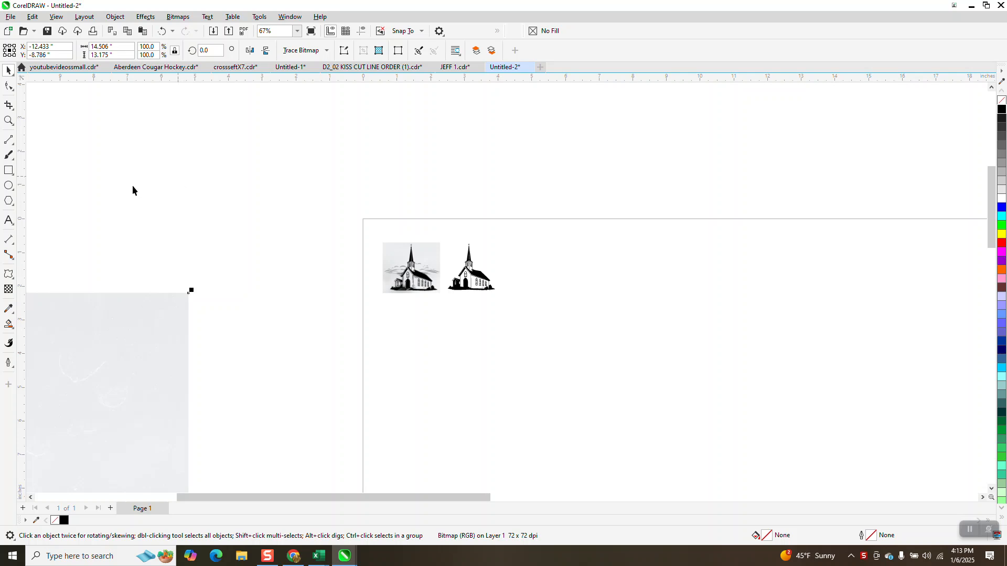
click(8, 120)
drag(380, 251, 537, 297)
click(8, 69)
click(287, 181)
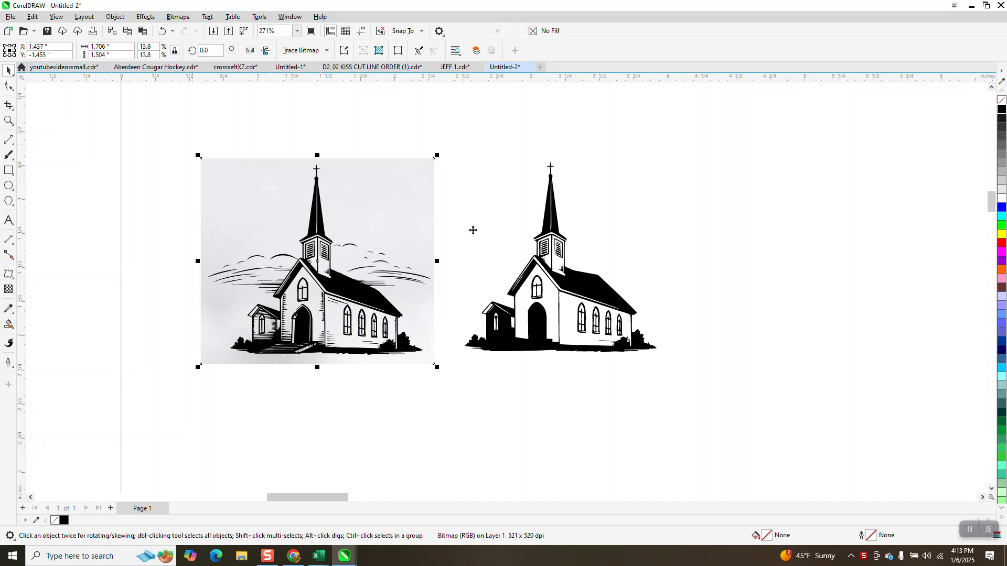
click(552, 250)
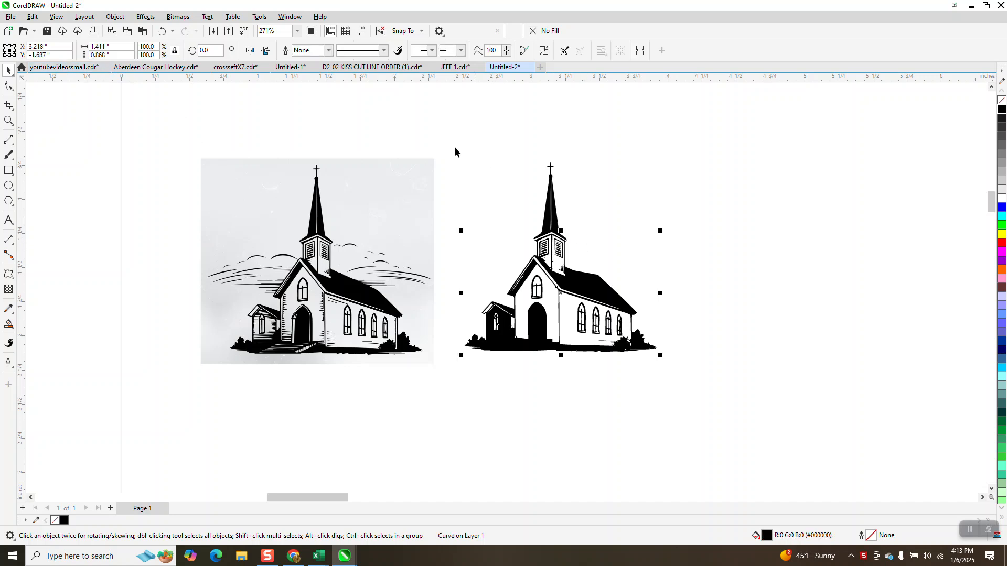
click(429, 177)
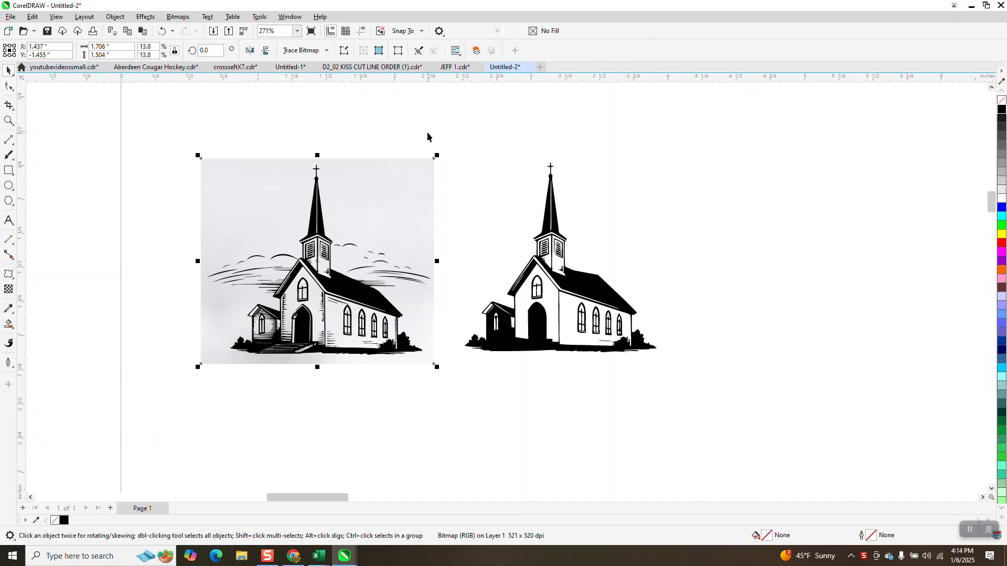
Set the nudge distance to 4 inches and place a duplicate of the small church bitmap 4 inches to the left
click(427, 137)
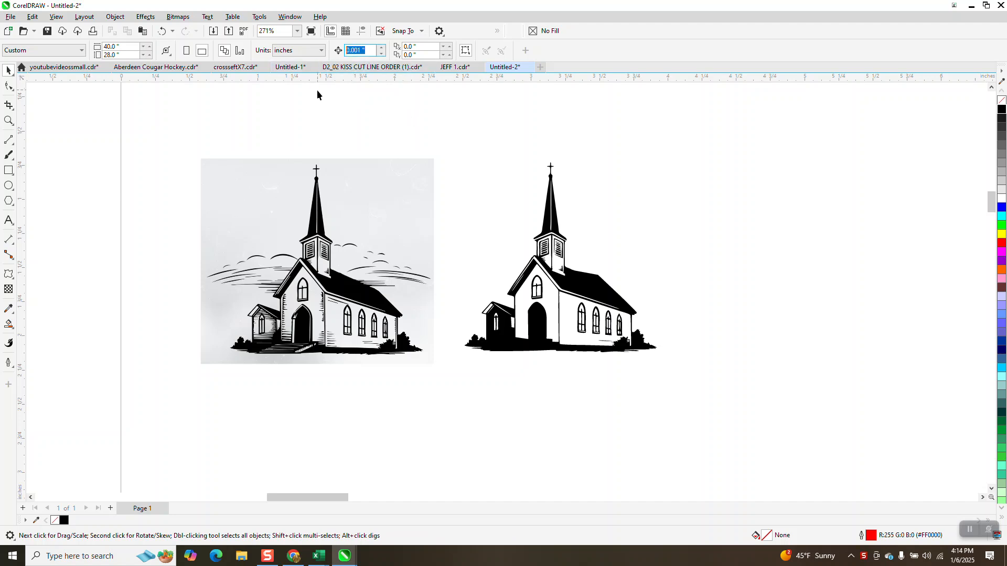
text(4)
click(321, 164)
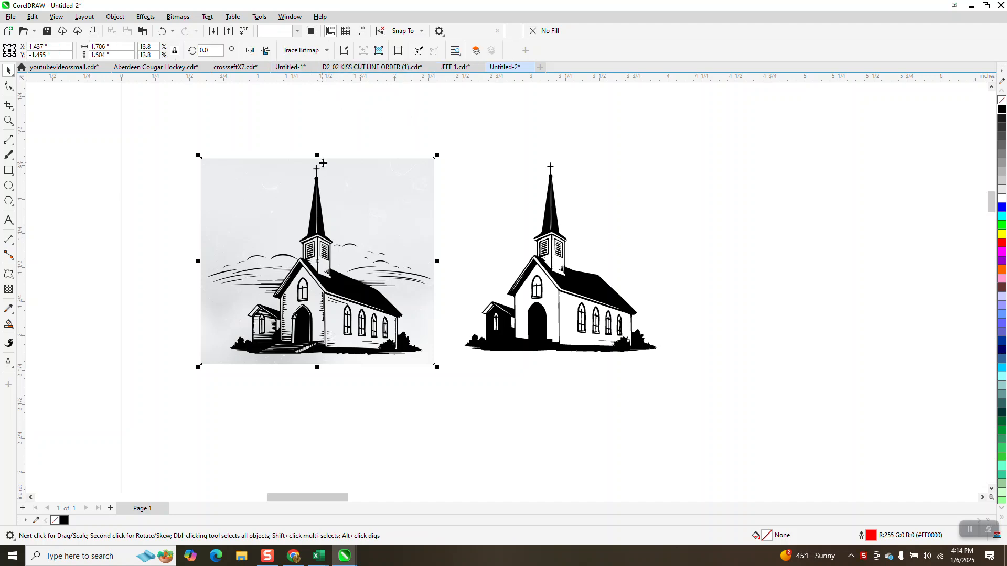
key(plus)
key(Left)
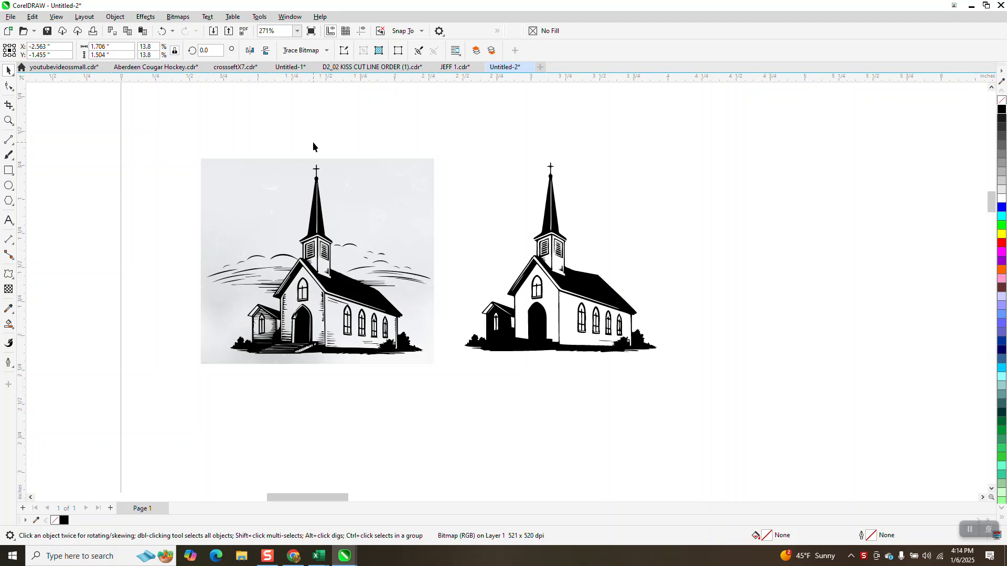
scroll(392, 315, down, 1)
scroll(392, 314, down, 2)
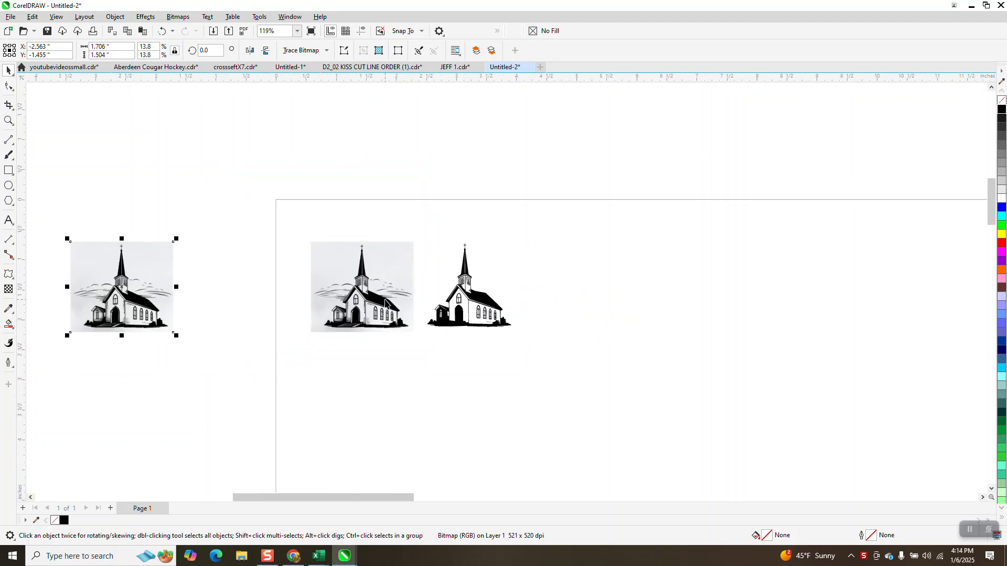
Outline-trace the church bitmap on the page as Clipart, removing color from the entire image, and move the trace 4 inches right
click(385, 293)
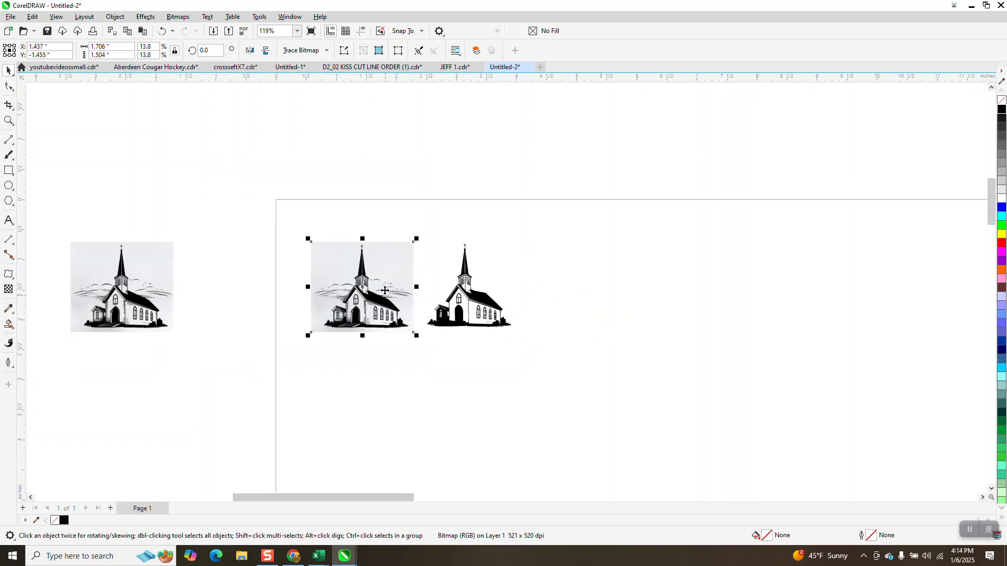
click(326, 51)
mouse_move(334, 89)
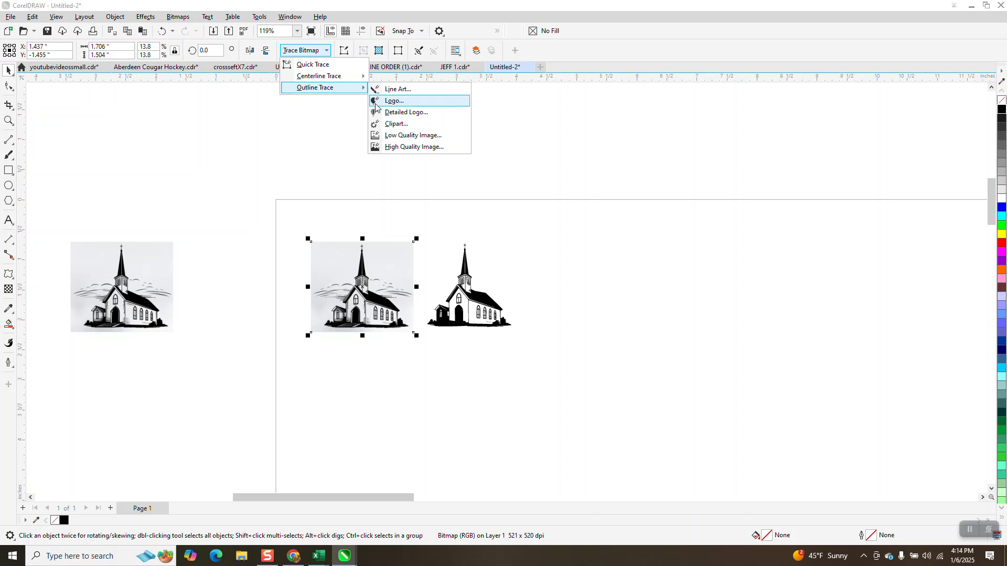
click(386, 125)
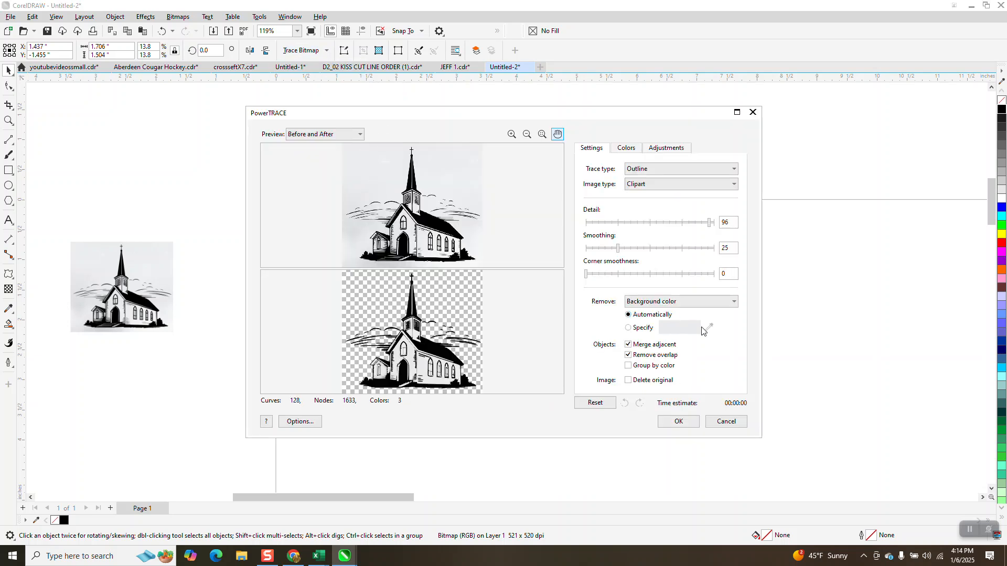
click(735, 303)
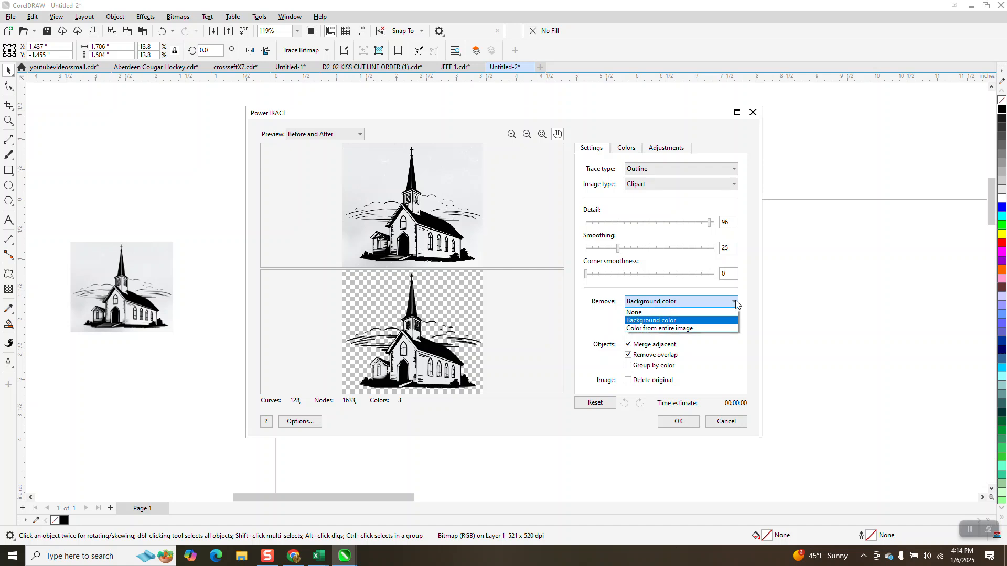
click(676, 328)
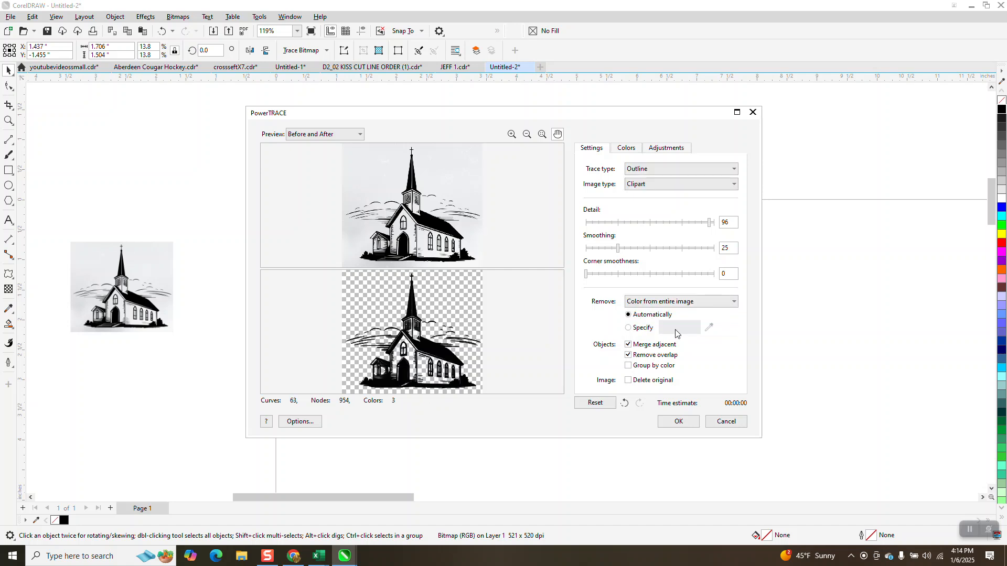
click(681, 421)
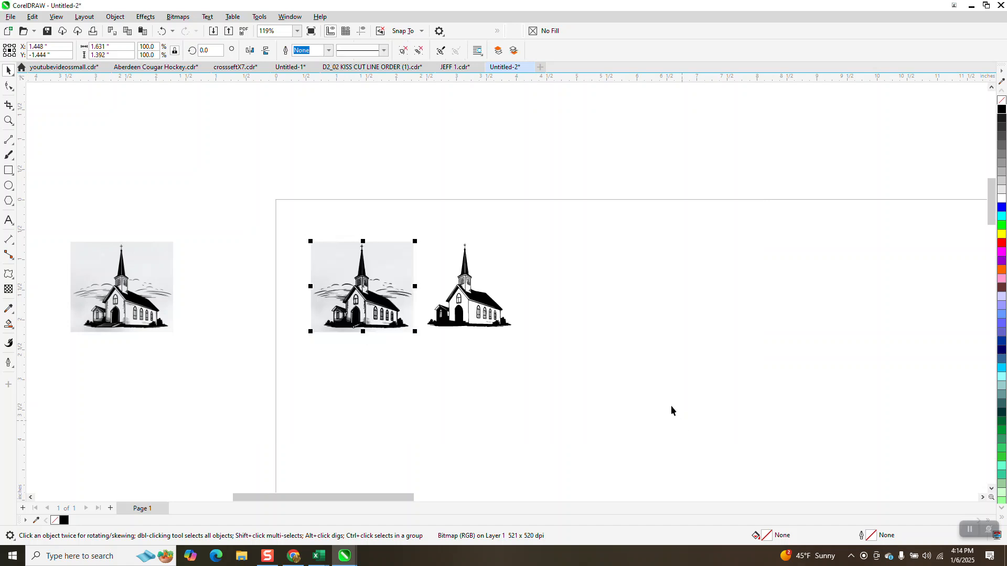
key(Right)
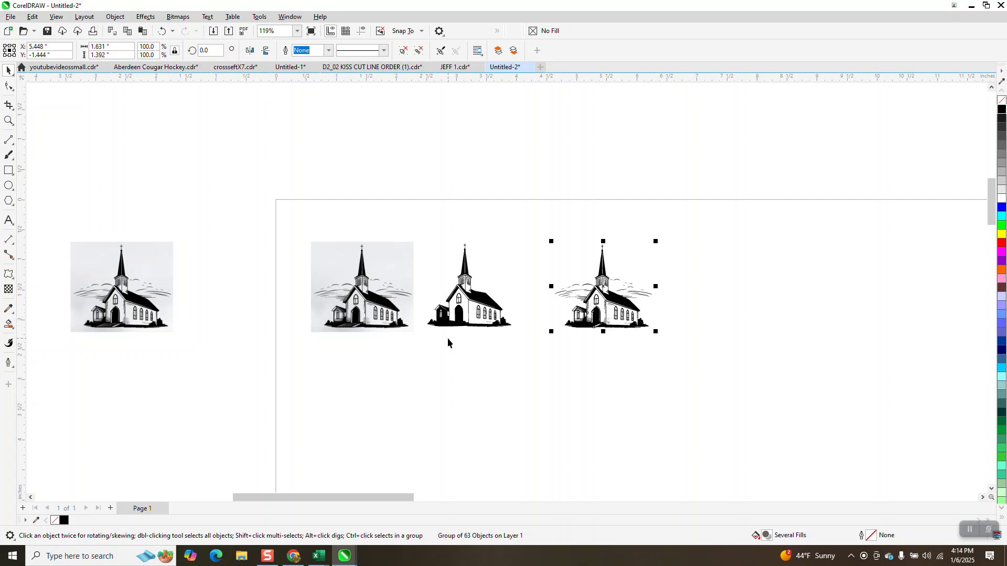
Draw a yellow-filled rectangle about 2.07 by 1.79 inches over the traced church
click(9, 121)
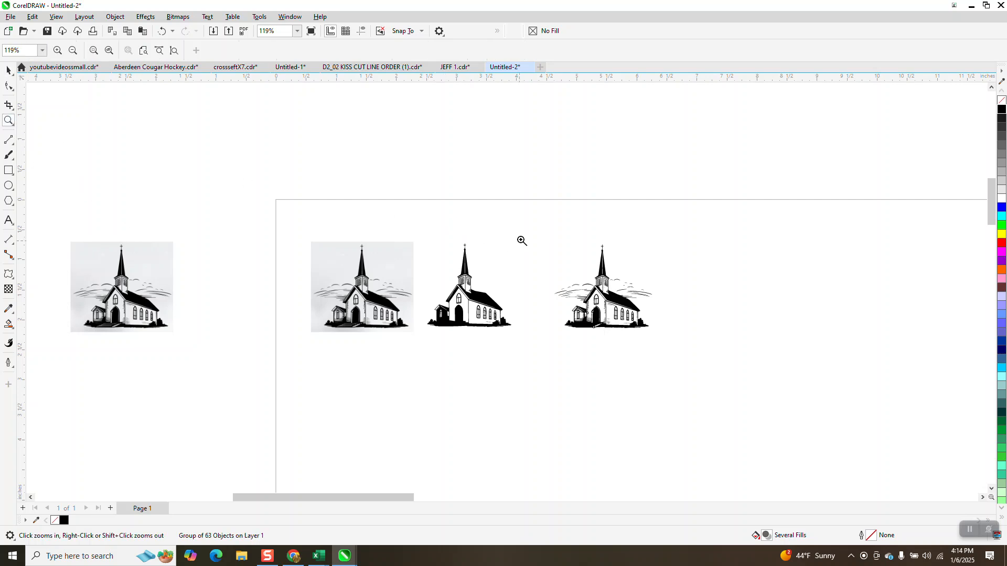
drag(690, 347, 690, 346)
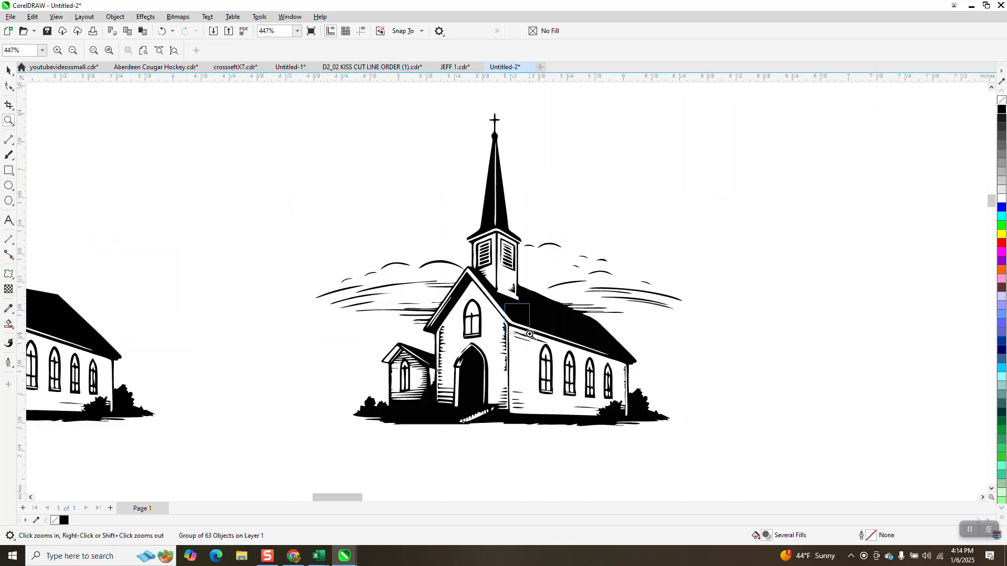
scroll(525, 335, up, 5)
scroll(537, 335, down, 3)
scroll(437, 291, down, 3)
click(8, 71)
scroll(148, 251, down, 2)
click(9, 172)
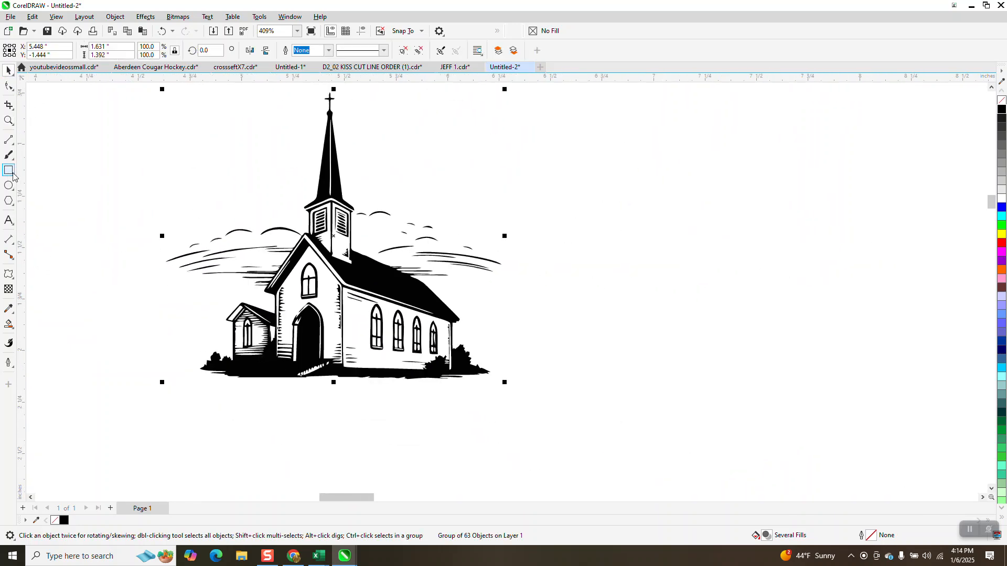
scroll(272, 249, down, 1)
drag(164, 123, 444, 366)
click(998, 234)
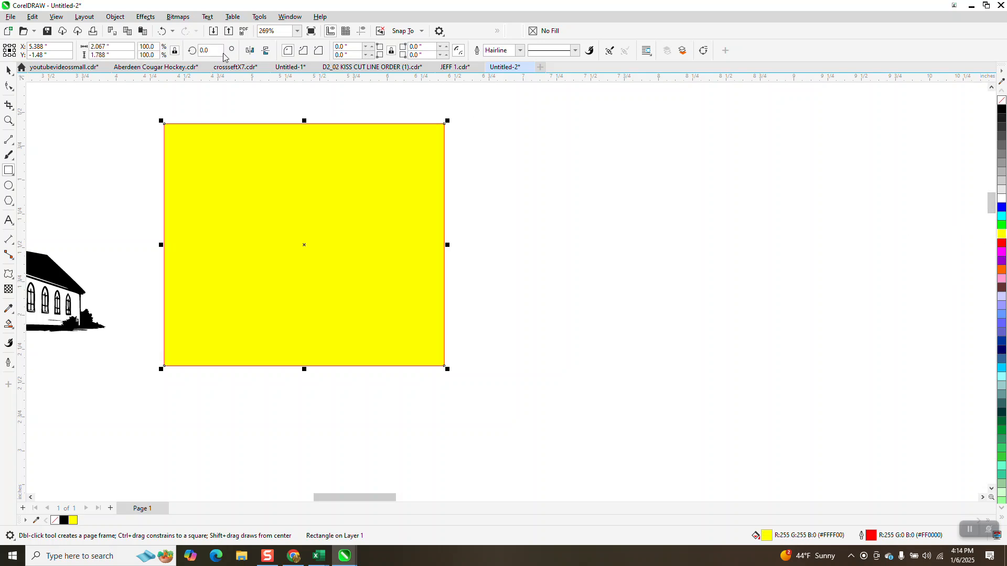
Send the yellow rectangle to the back of the page behind the traced church, and delete it after checking the transparency
click(115, 16)
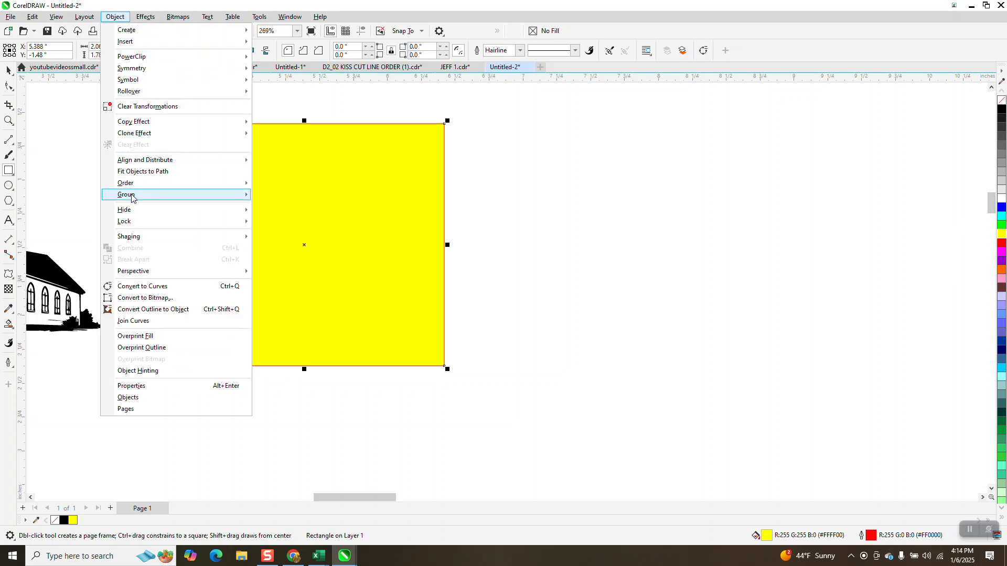
mouse_move(183, 190)
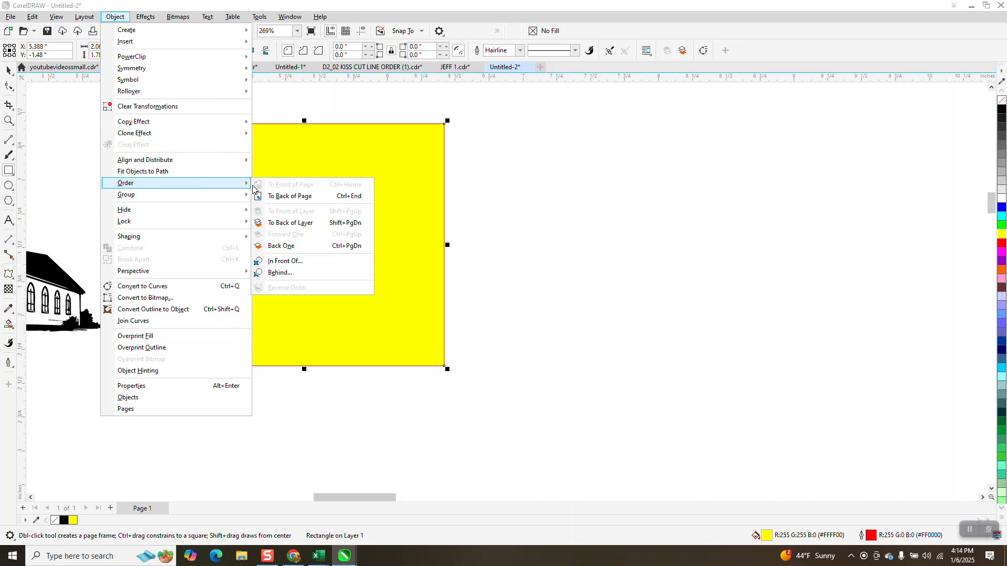
click(286, 195)
click(7, 69)
click(212, 156)
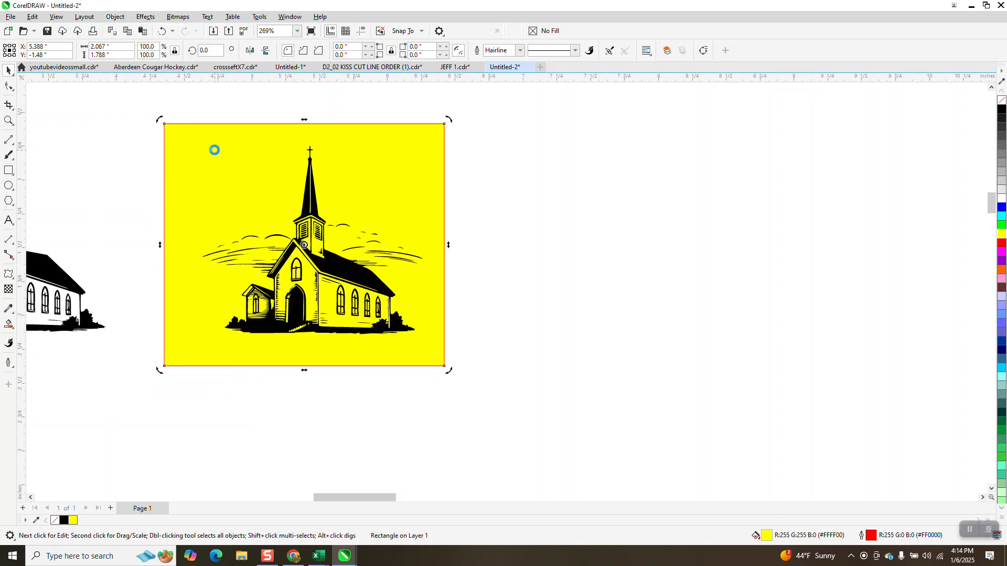
key(Delete)
Ungroup the traced church into separate objects and clear the selection
click(9, 120)
drag(215, 141, 236, 276)
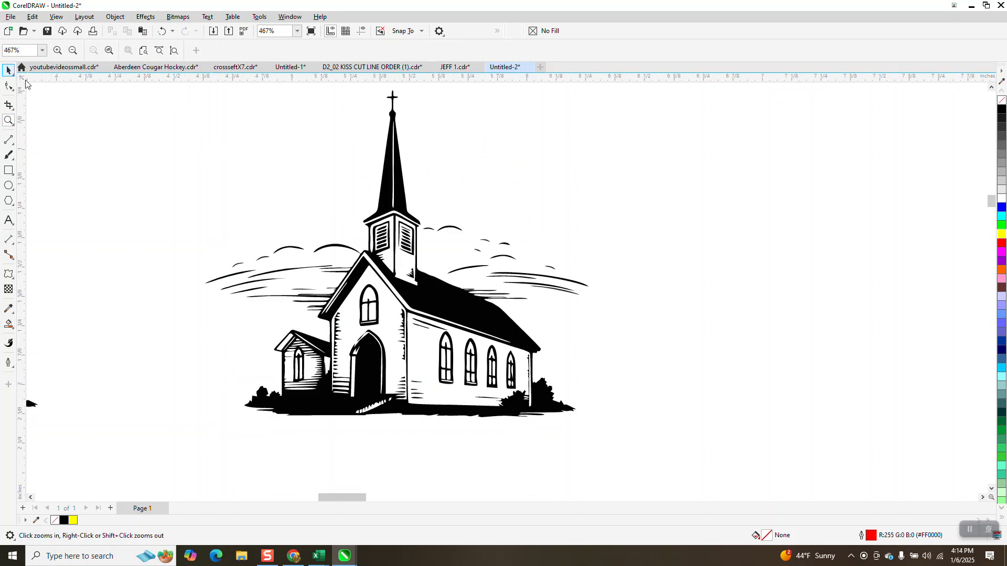
click(8, 69)
click(402, 219)
click(115, 16)
mouse_move(139, 196)
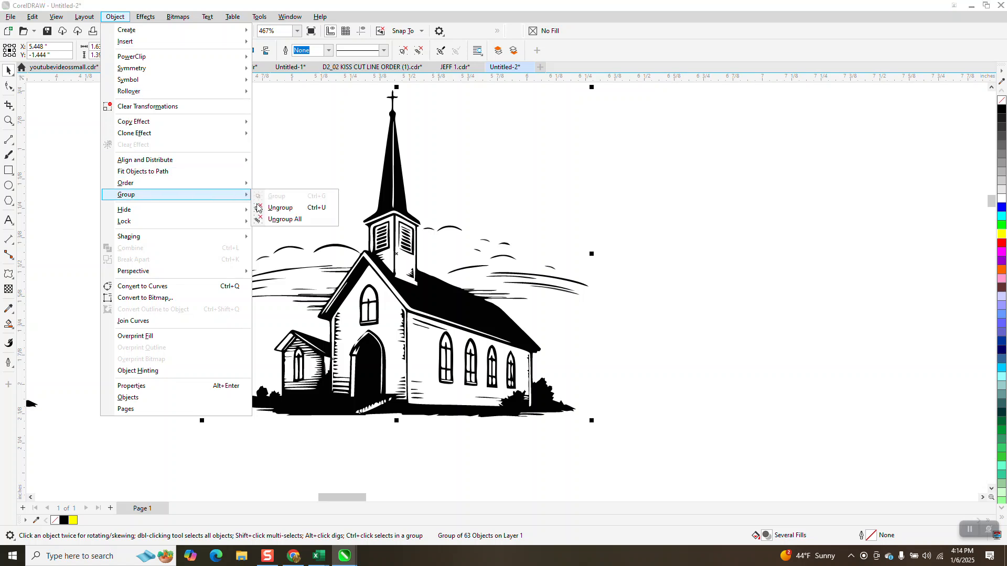
click(270, 207)
click(423, 211)
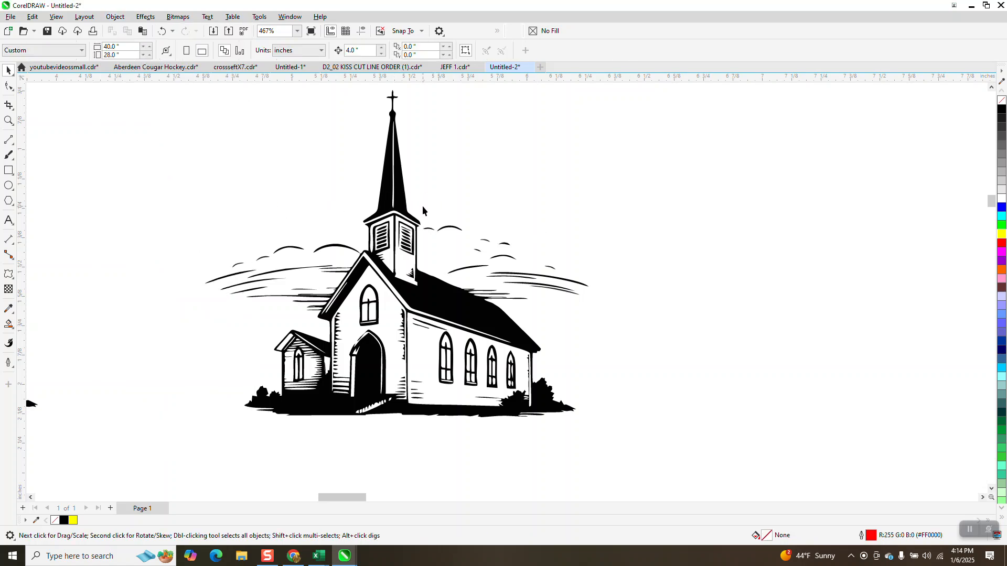
Delete the separate cloud strokes to the right of the traced church's steeple
drag(479, 262, 593, 272)
click(592, 265)
click(565, 279)
click(546, 294)
click(551, 290)
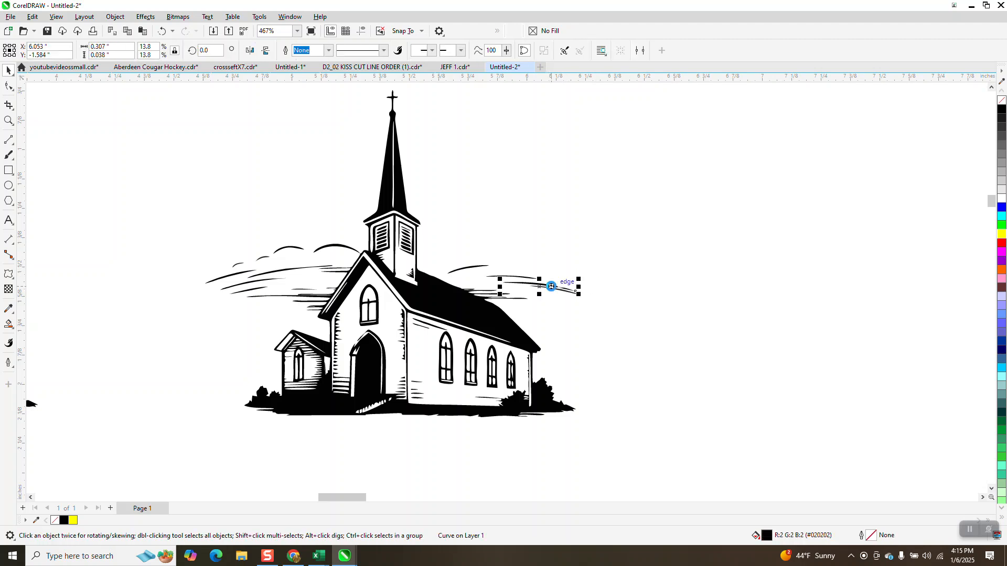
key(Delete)
click(511, 280)
key(Delete)
click(479, 268)
key(Delete)
click(523, 302)
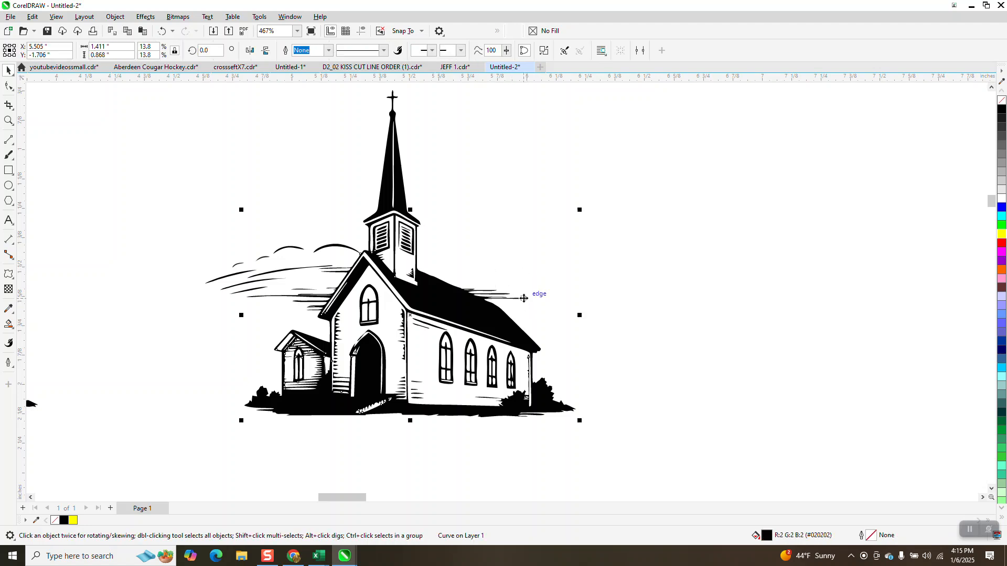
Delete the separate cloud arcs and sweeping sky lines to the left of the traced church's steeple
click(346, 246)
key(Delete)
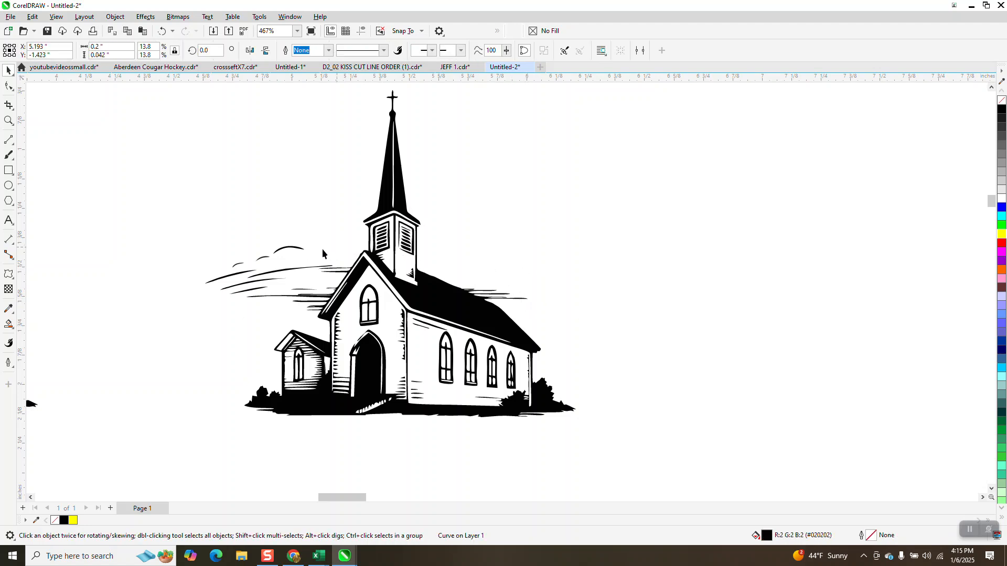
click(295, 252)
key(Delete)
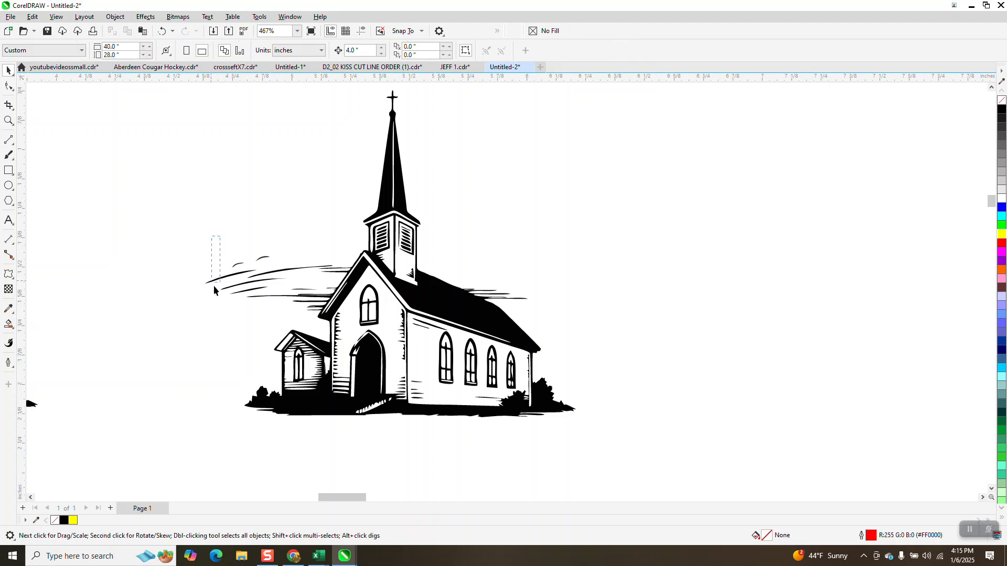
mouse_move(174, 222)
mouse_down()
mouse_move(294, 275)
mouse_move(305, 310)
mouse_up()
key(Delete)
Try to delete the long horizontal sky line left of the church, and undo the deletion
click(284, 299)
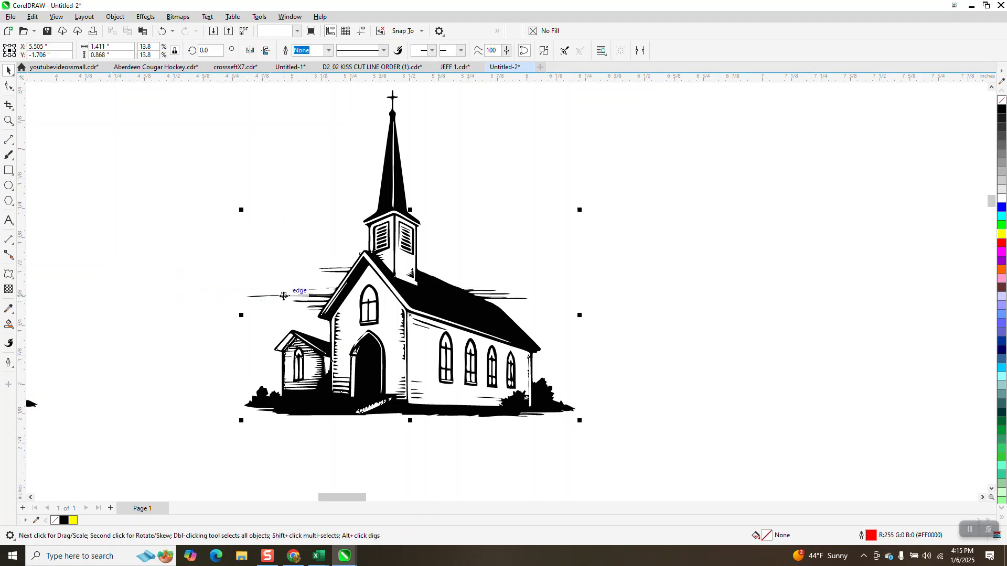
key(Delete)
click(162, 31)
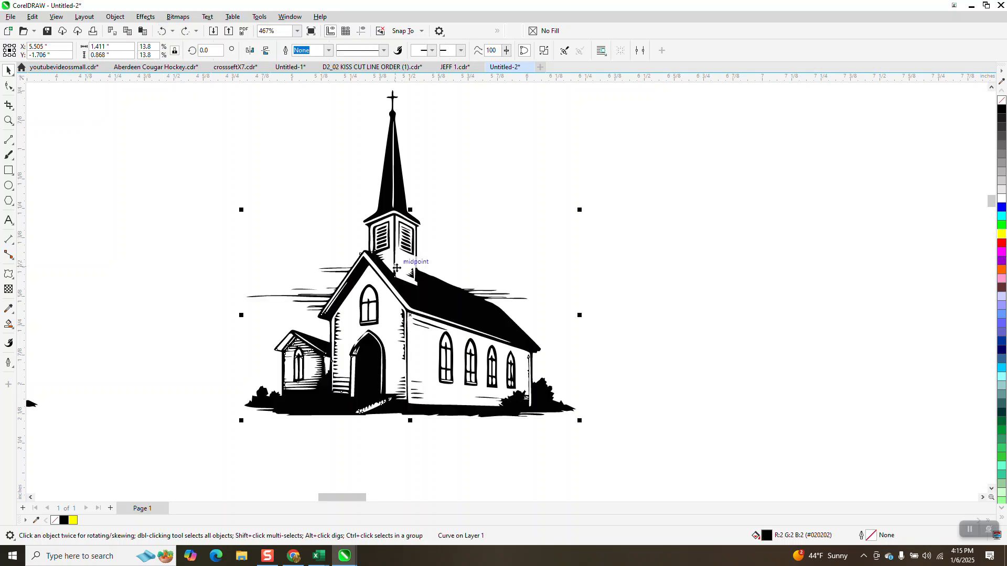
Delete the stray nodes that form the bump at the lower end of the steeple tower's corner line
key(z)
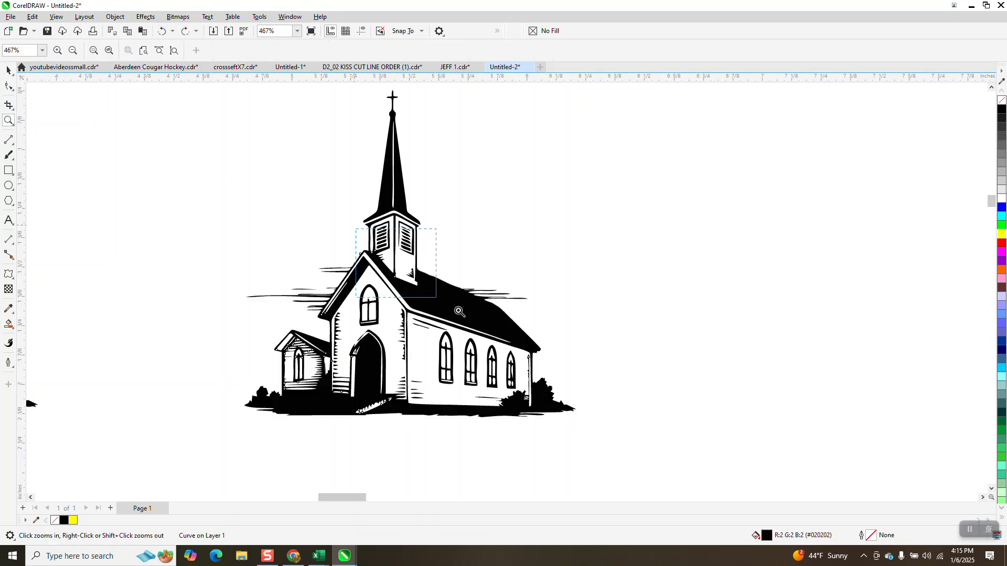
drag(390, 269, 468, 316)
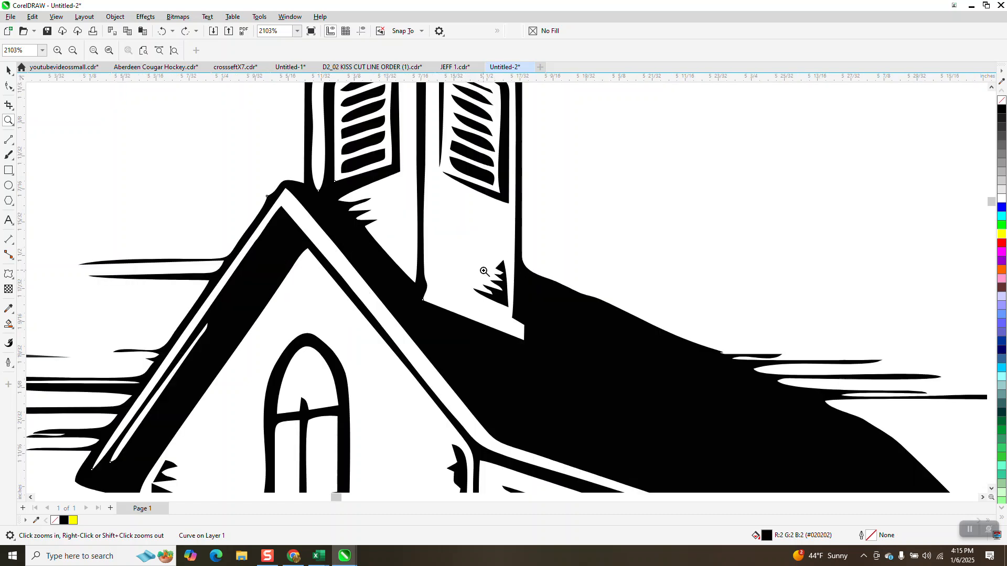
click(9, 86)
mouse_move(434, 274)
mouse_down()
mouse_move(424, 293)
mouse_move(431, 279)
mouse_move(421, 286)
mouse_up()
key(Delete)
key(Delete)
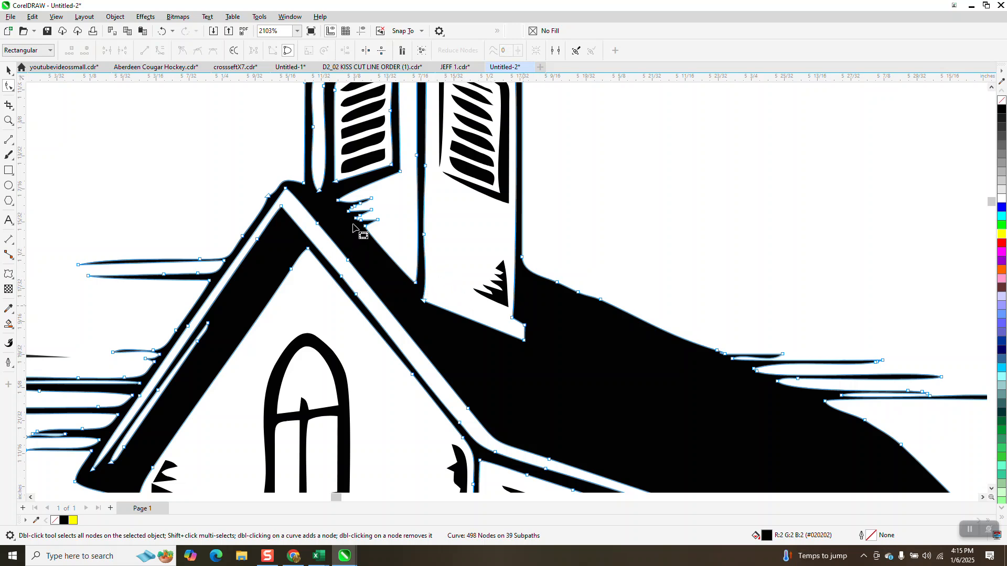
Convert the nodes at the foot of the steeple tower's corner line to straight line segments
click(424, 303)
drag(438, 220, 418, 309)
right_click(423, 303)
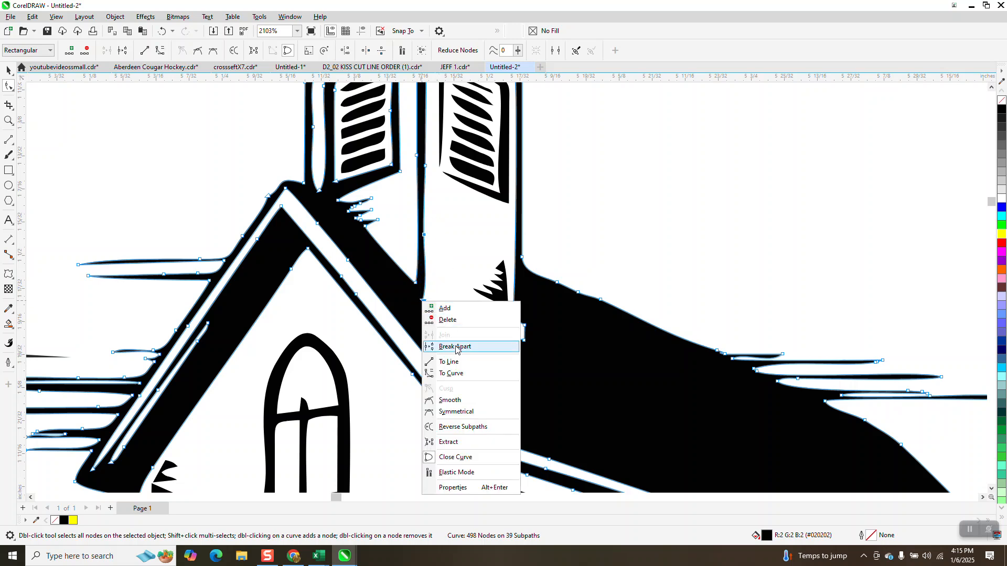
click(450, 362)
Delete the nodes of the horizontal sky lines attached to the church roof's right slope
scroll(382, 259, down, 1)
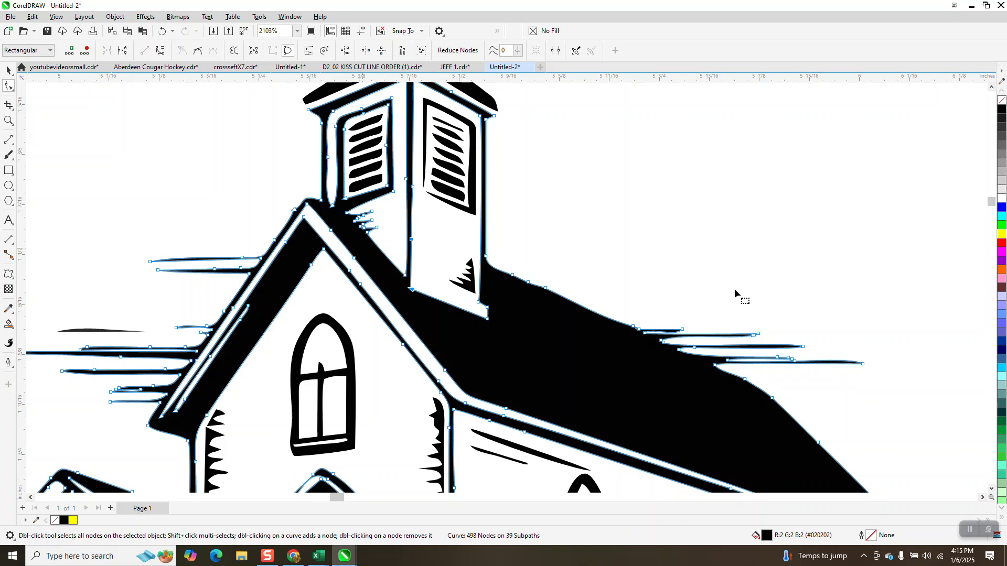
click(9, 120)
drag(627, 294, 850, 404)
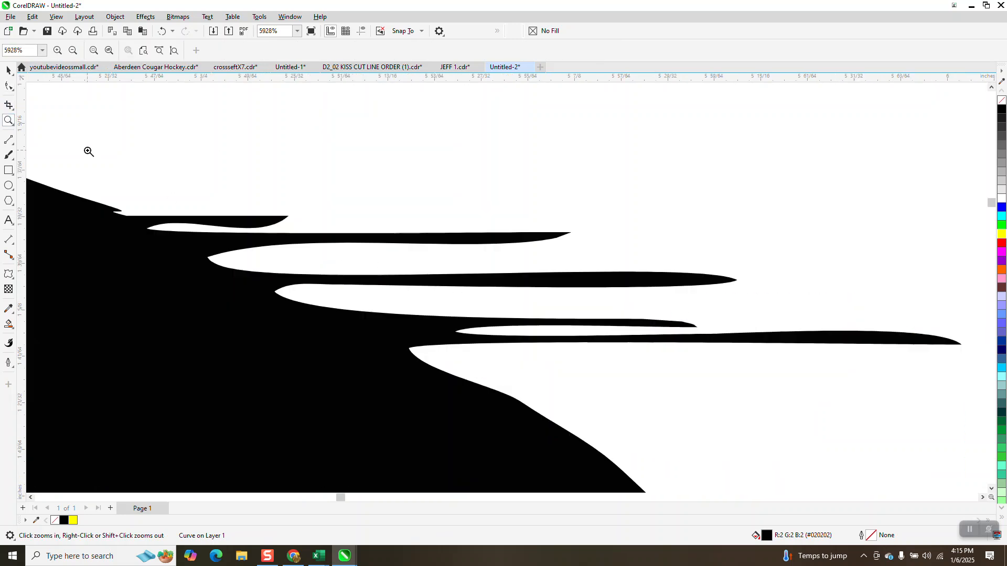
click(9, 87)
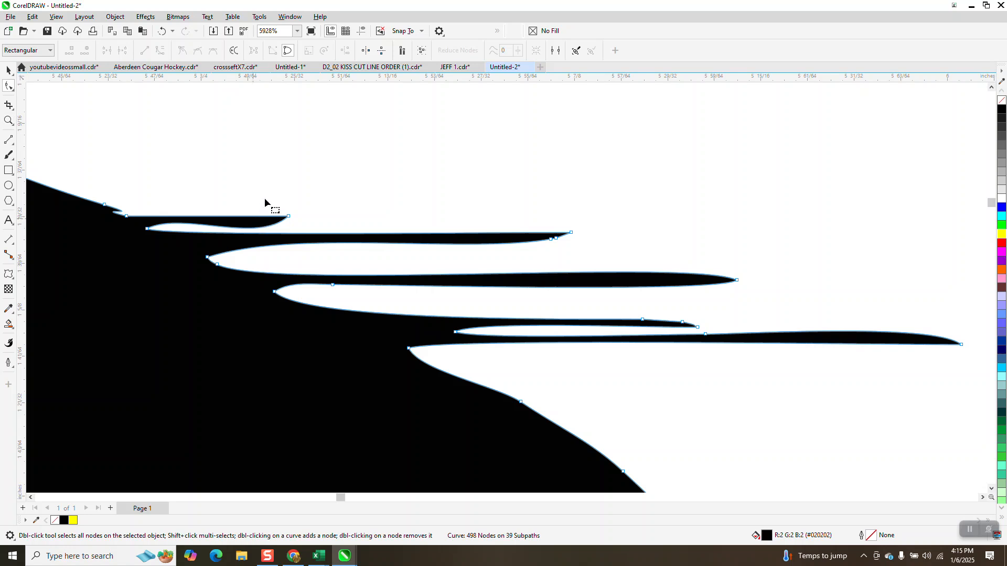
drag(173, 168, 672, 292)
key(Delete)
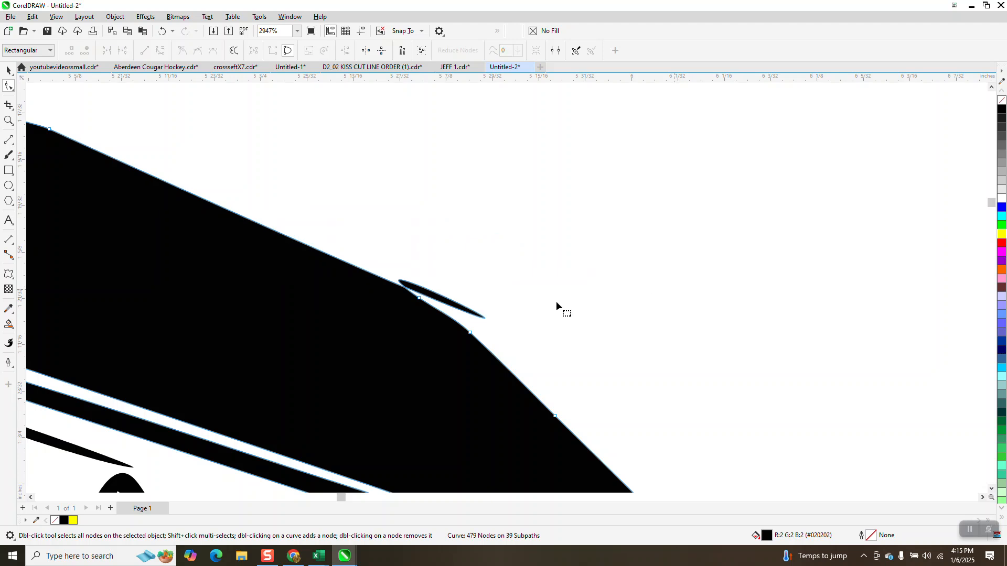
Try to remove the leftover loop on the roof's right slope by converting its nearest node to a line
drag(385, 269, 435, 321)
right_click(420, 300)
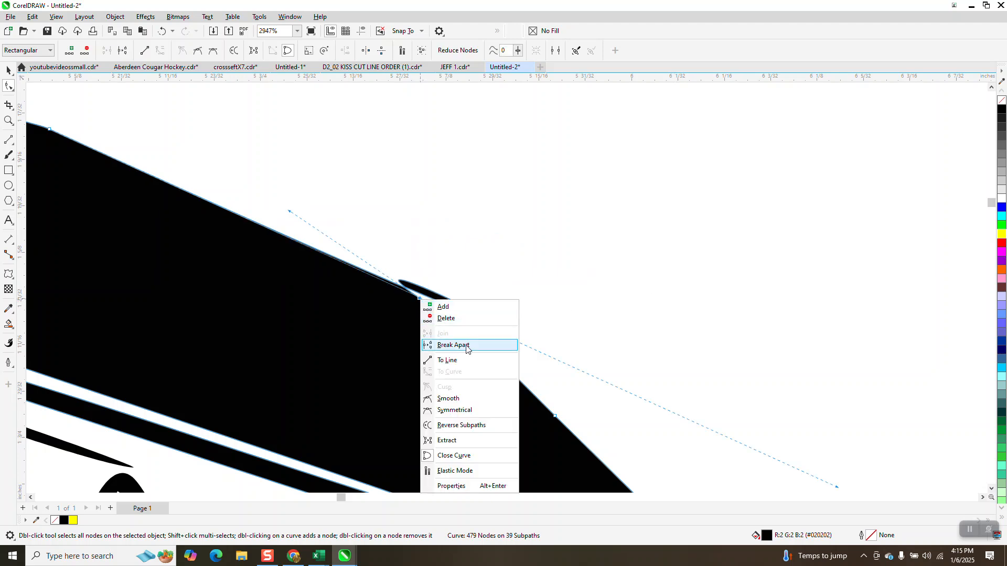
click(459, 361)
click(418, 289)
Remove the main church curve's fill and give it a thin black outline to expose the loop on the roof edge
click(9, 121)
drag(356, 261, 462, 324)
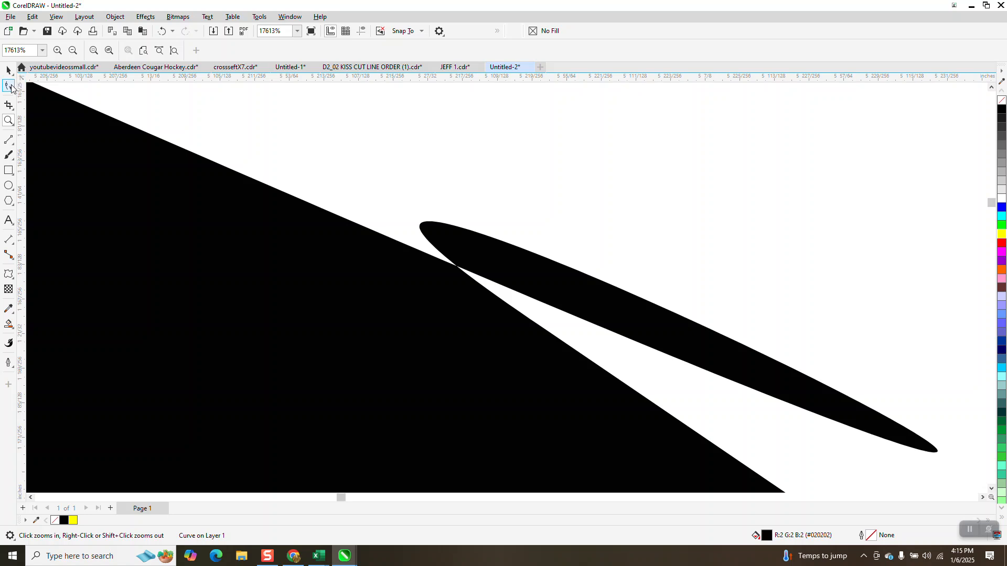
click(9, 86)
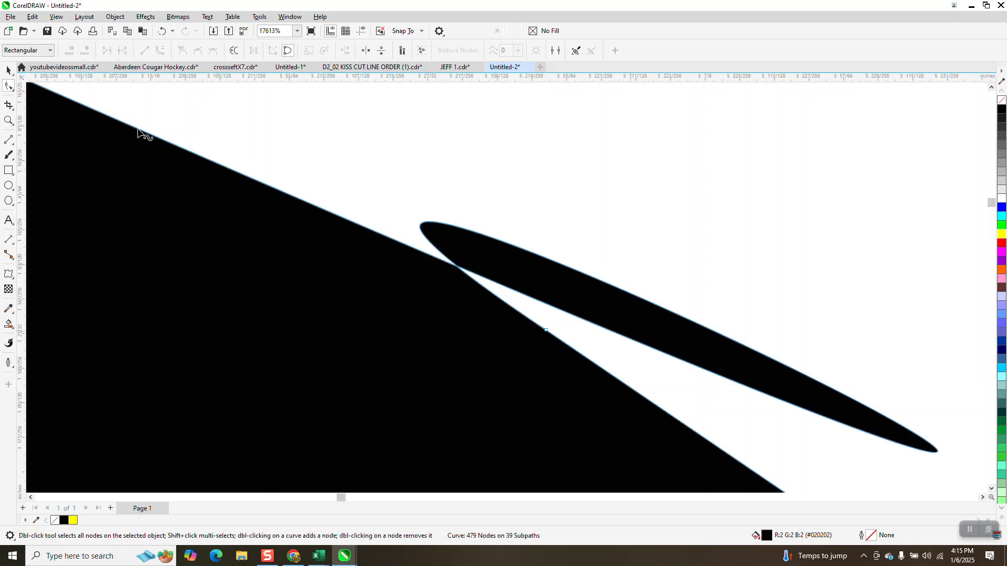
click(8, 70)
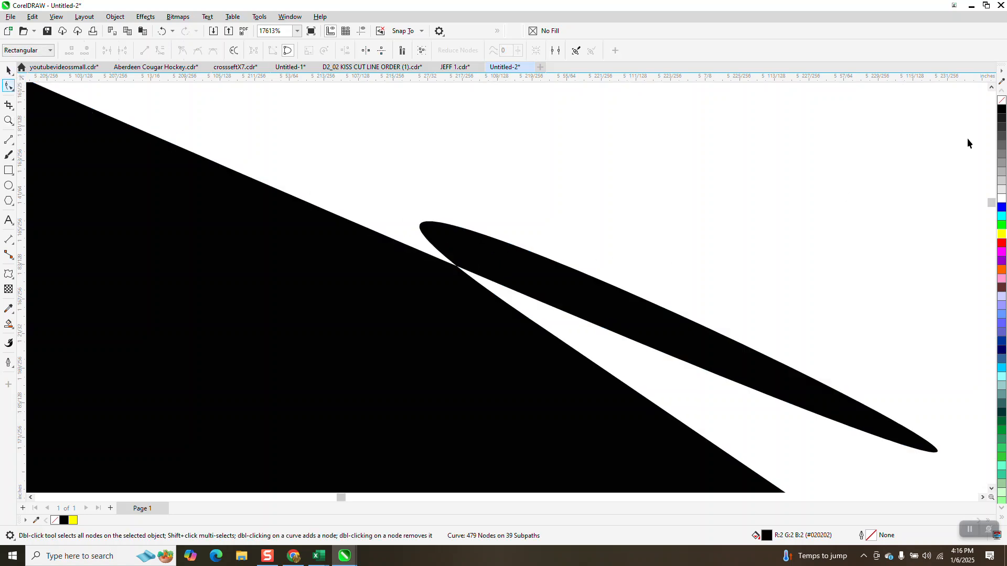
key(space)
click(1000, 101)
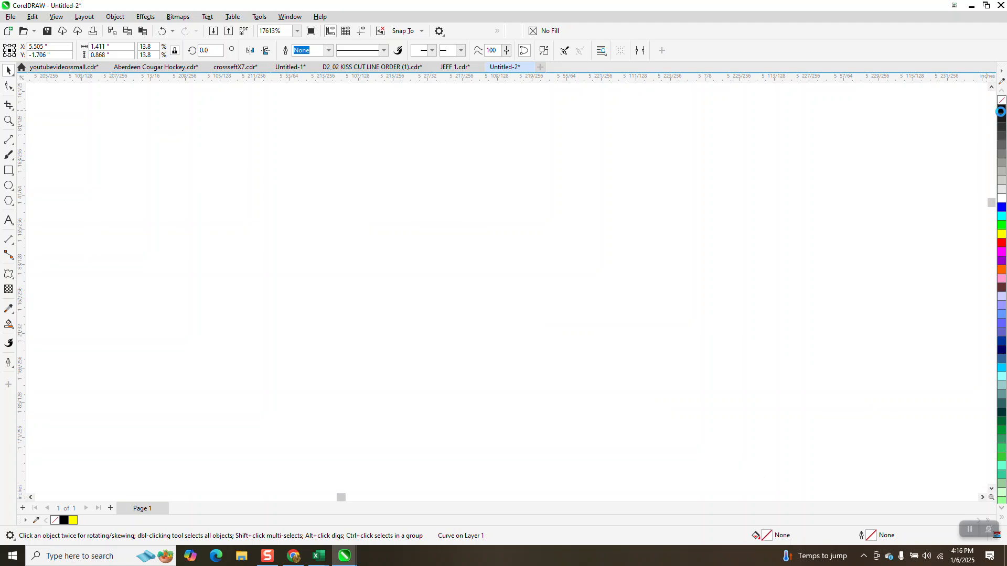
Try to straighten the roof edge by converting the two nodes just below the loop to a line
click(8, 87)
scroll(509, 240, down, 4)
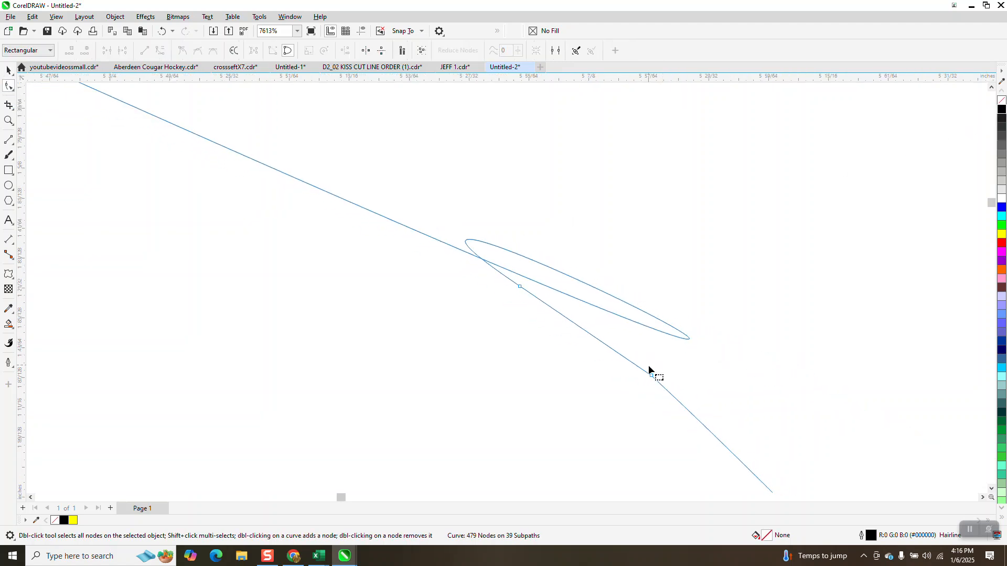
click(651, 376)
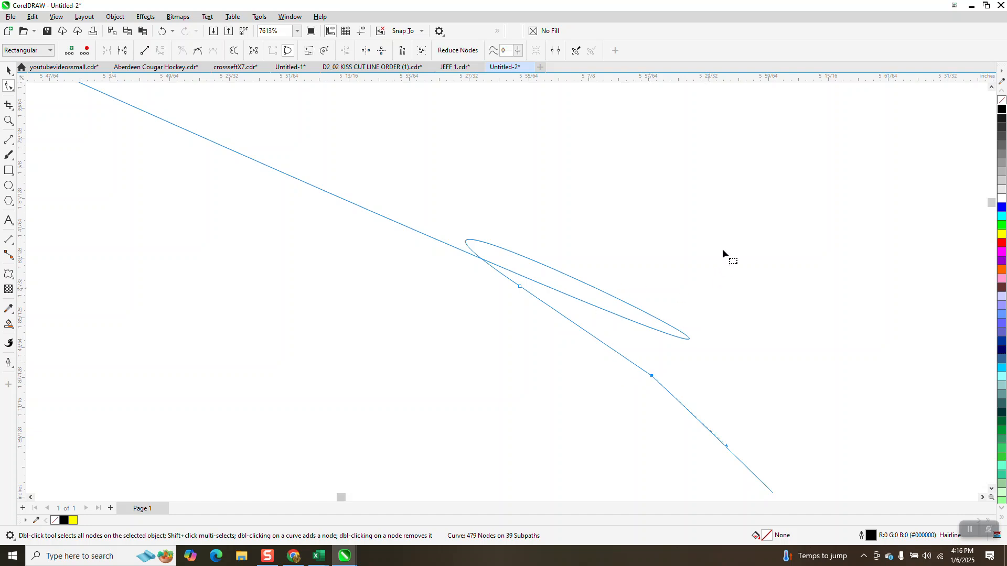
drag(500, 418, 501, 418)
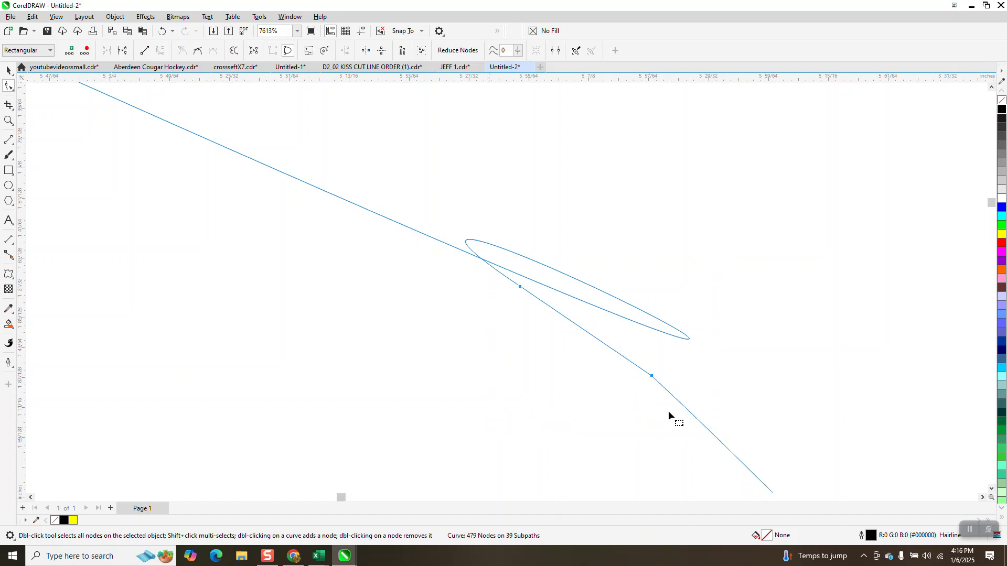
right_click(652, 376)
click(688, 242)
Convert the roof's upper edge across the loop to straight lines and delete the extra node at its bend
scroll(722, 292, down, 3)
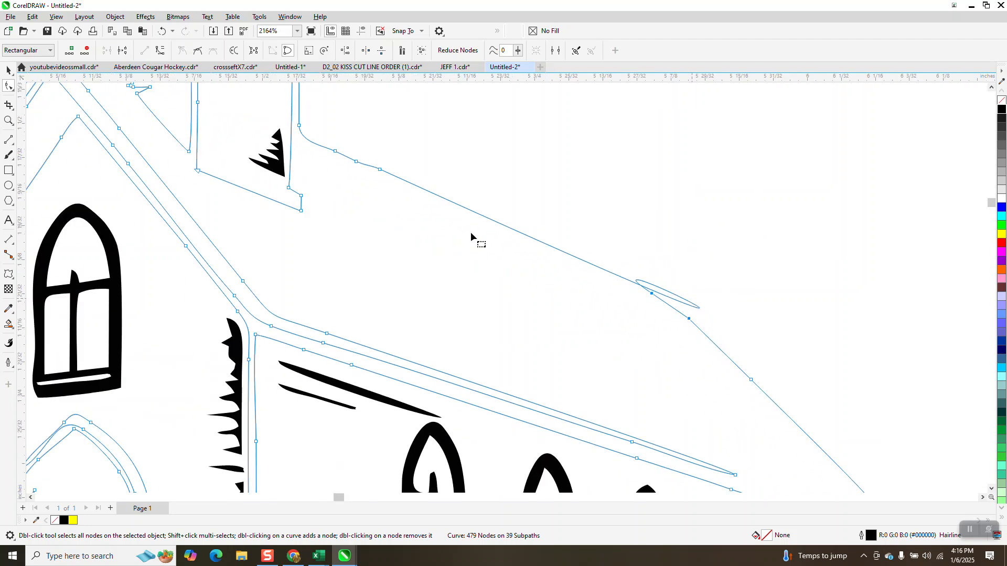
drag(373, 155, 690, 326)
right_click(689, 320)
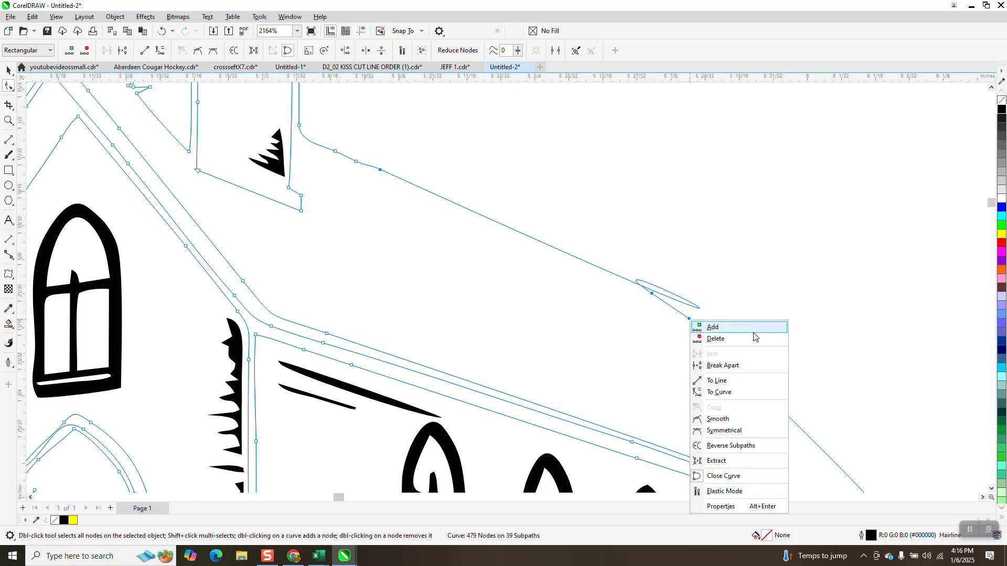
click(722, 382)
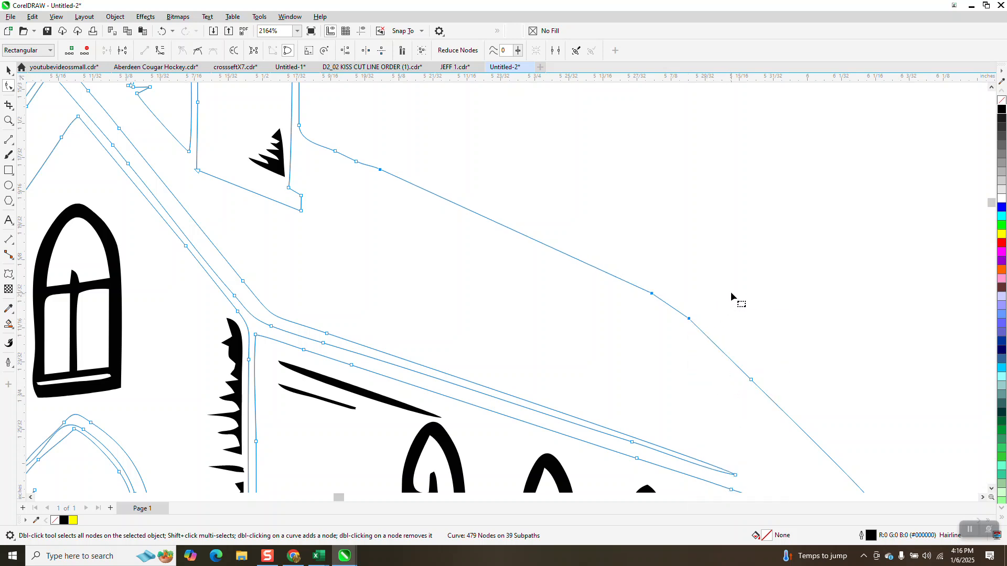
drag(672, 350, 672, 350)
key(Delete)
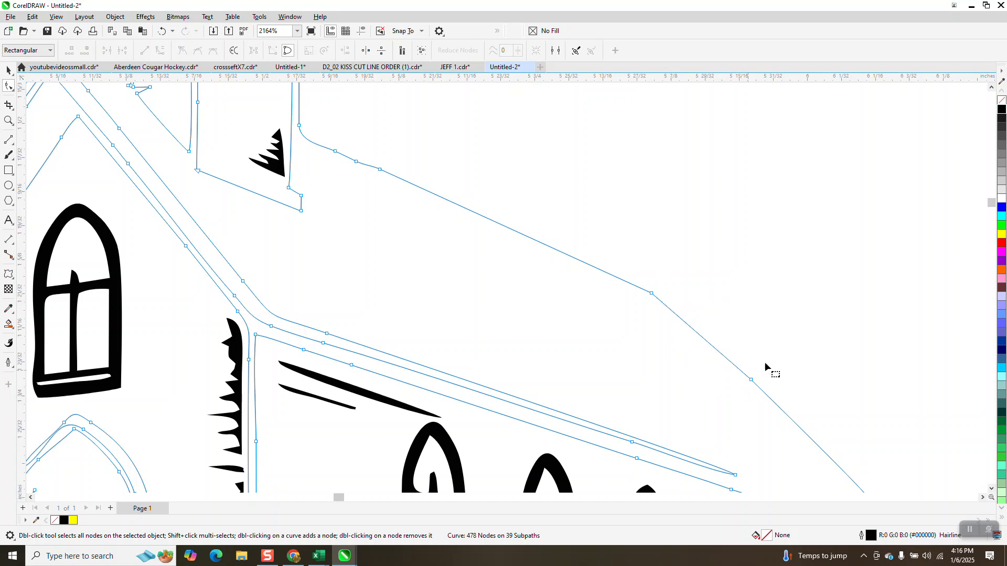
Delete the two slanted shading strokes beneath the eave on the church's side wall
scroll(640, 257, down, 1)
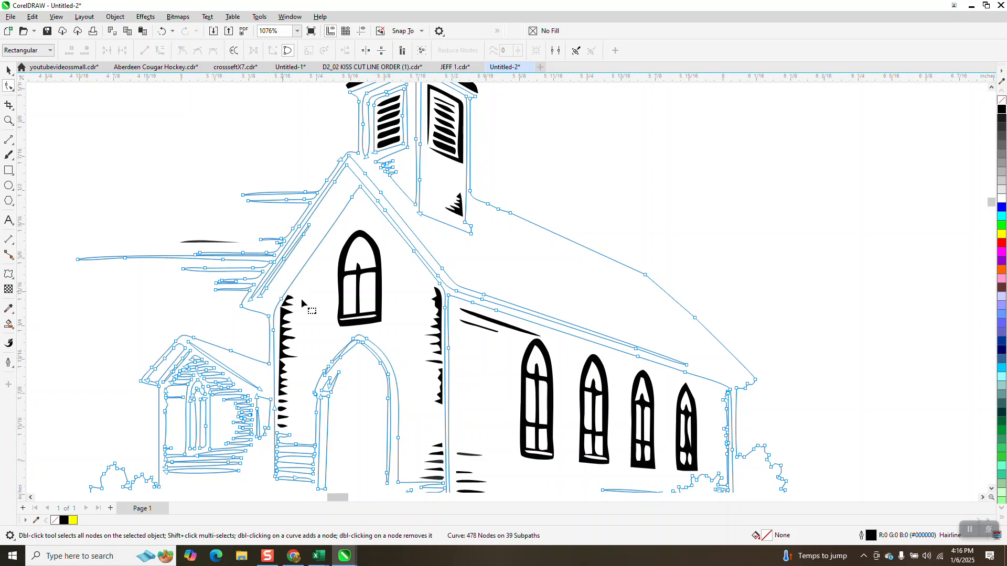
click(511, 332)
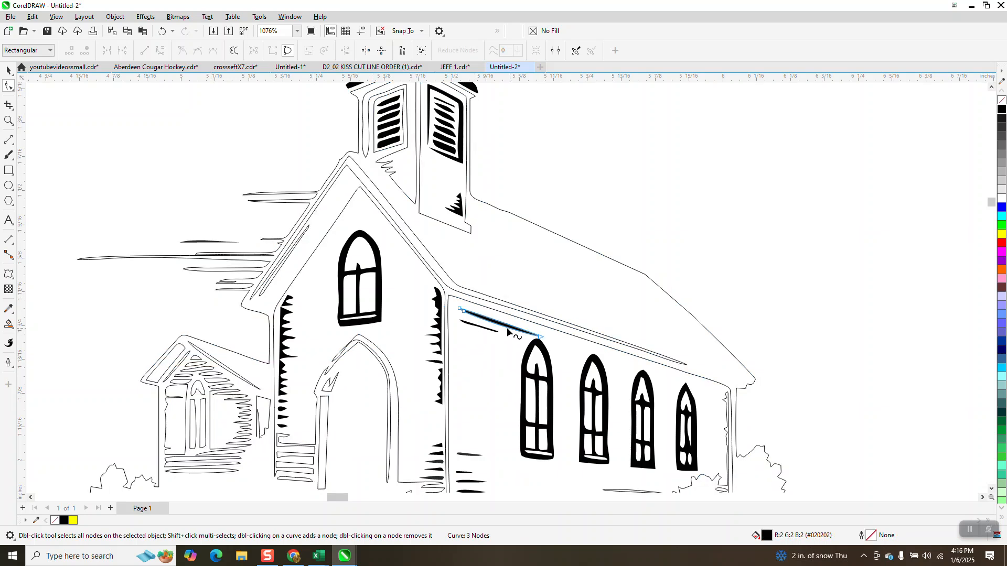
drag(460, 304, 548, 347)
key(Delete)
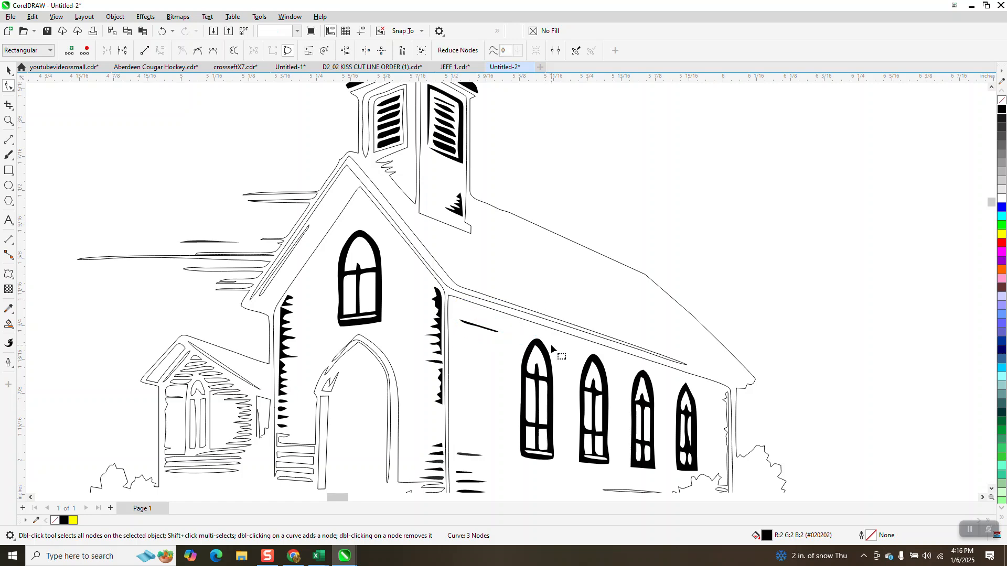
click(496, 332)
drag(519, 314, 461, 357)
key(Delete)
Fill the outlined church roof region with black and no outline using Smart Fill
scroll(468, 350, down, 2)
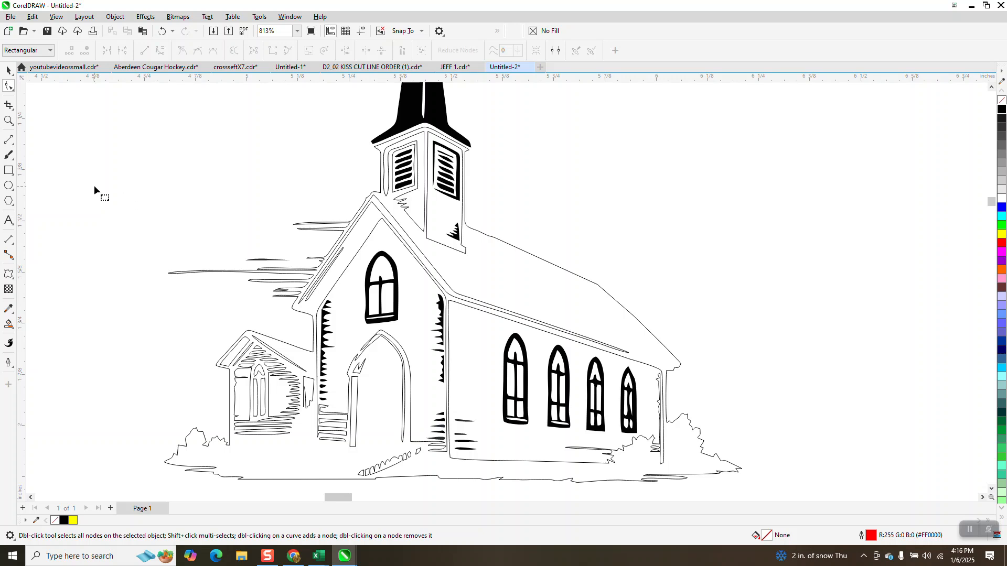
click(12, 124)
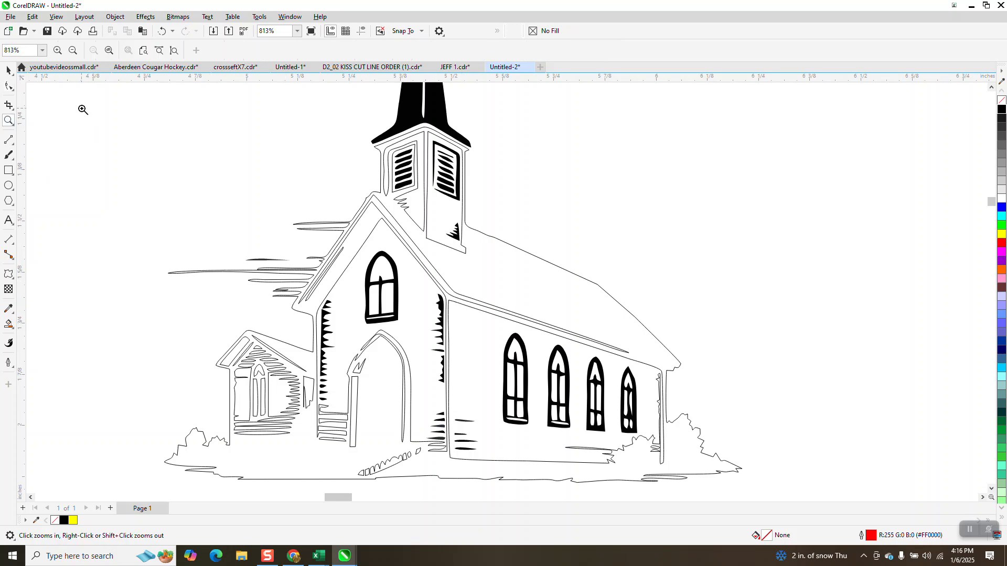
click(9, 71)
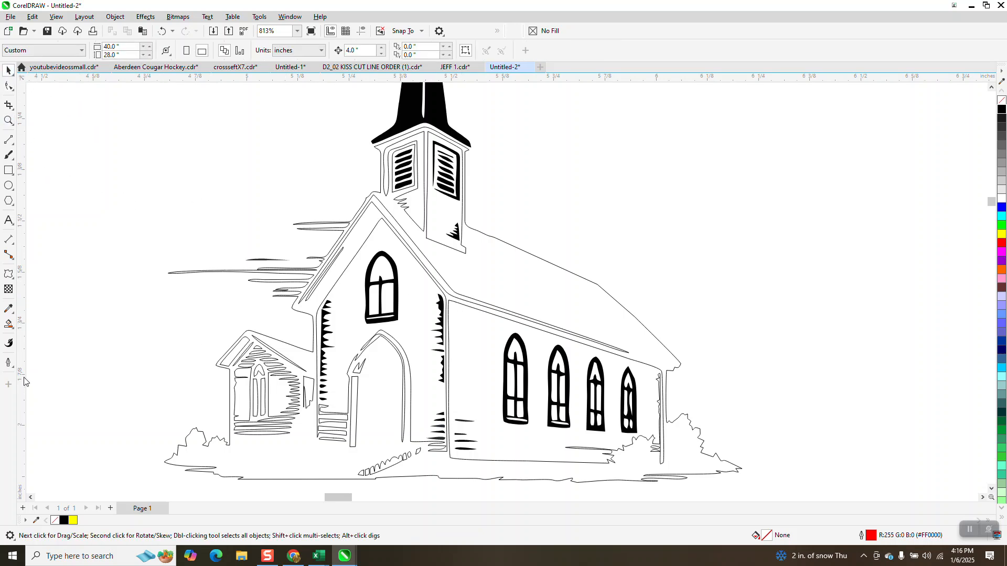
click(8, 324)
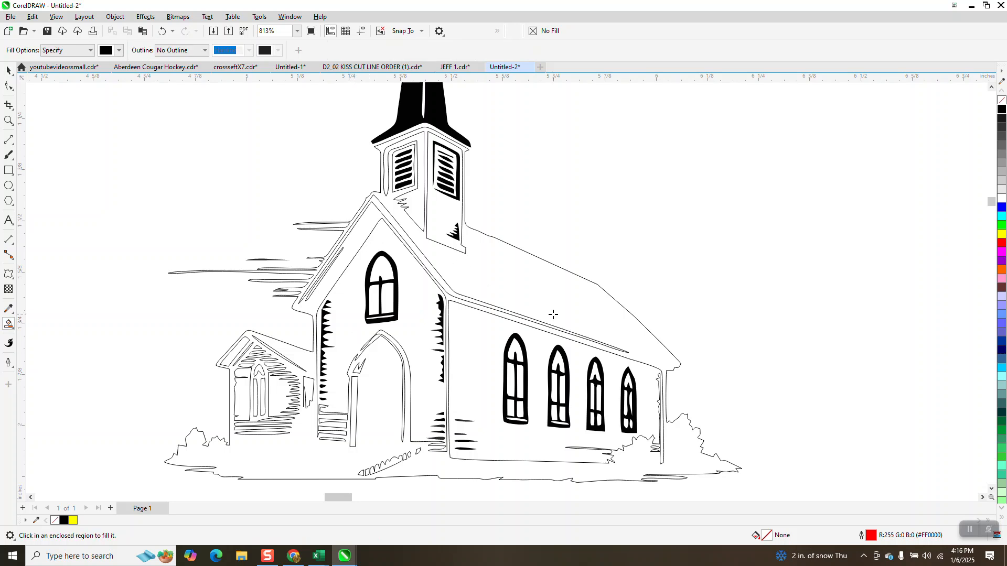
click(519, 302)
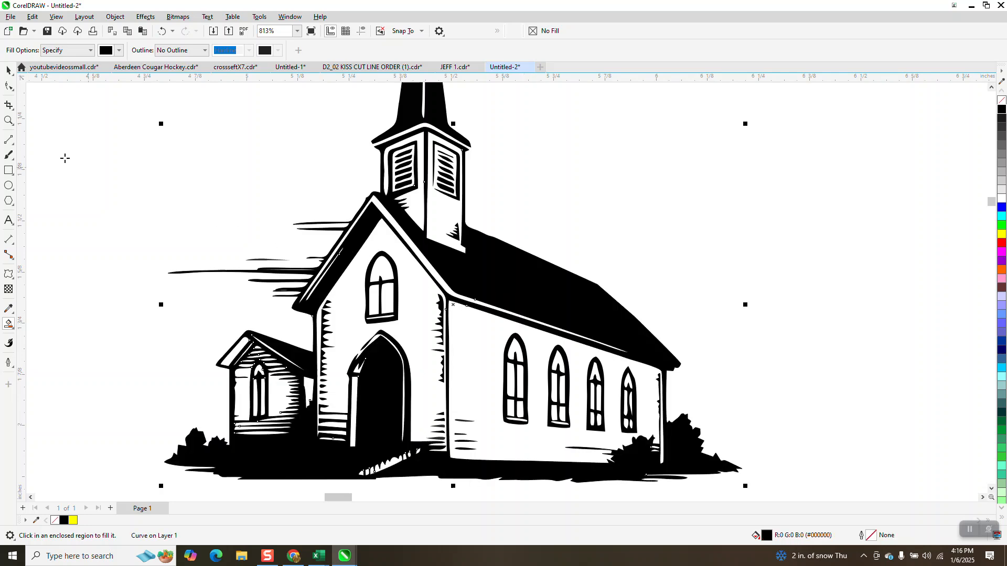
Delete the jagged shading marks along the front wall beside the church's corner line
click(8, 120)
click(461, 394)
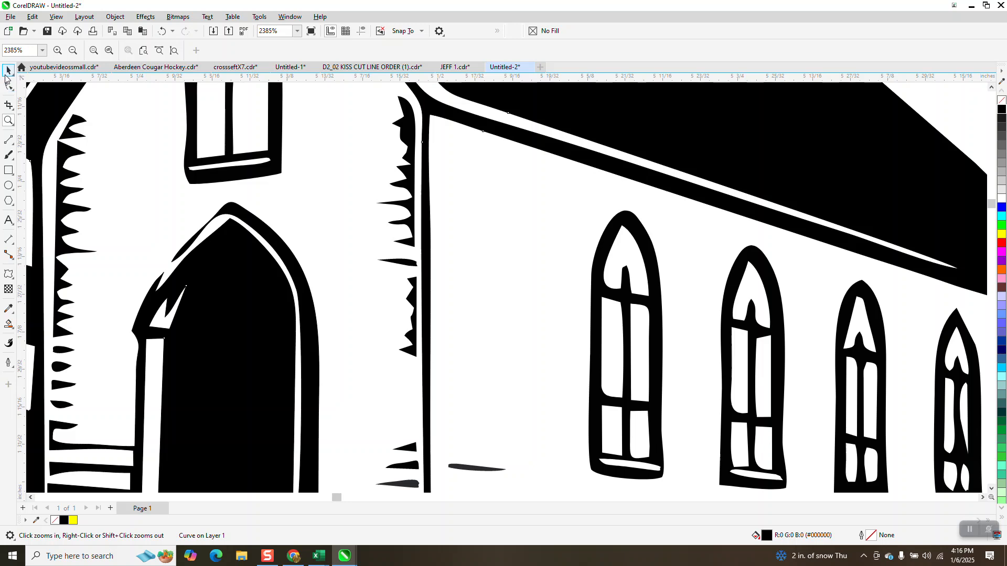
click(405, 130)
key(Delete)
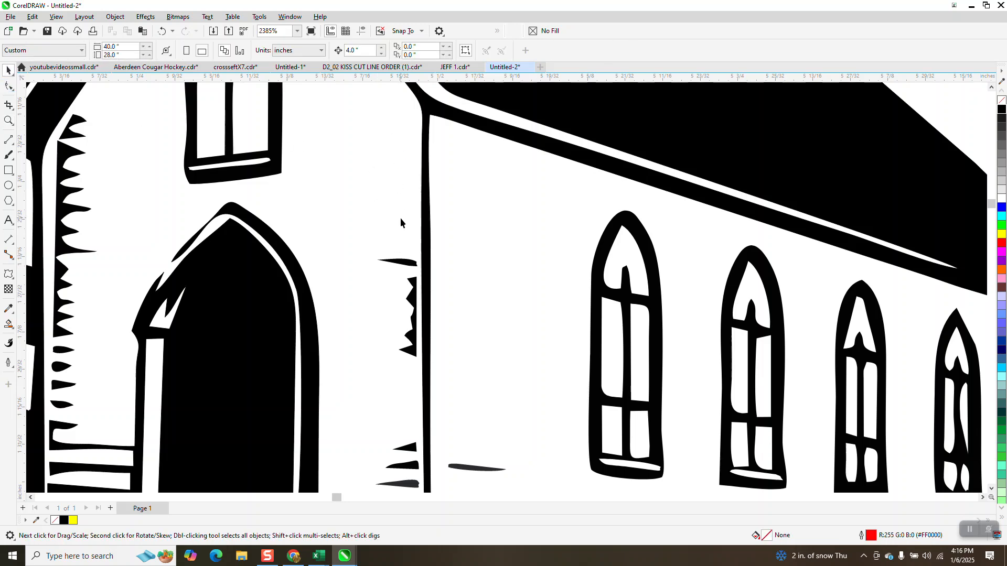
click(412, 272)
key(Delete)
click(410, 313)
key(Delete)
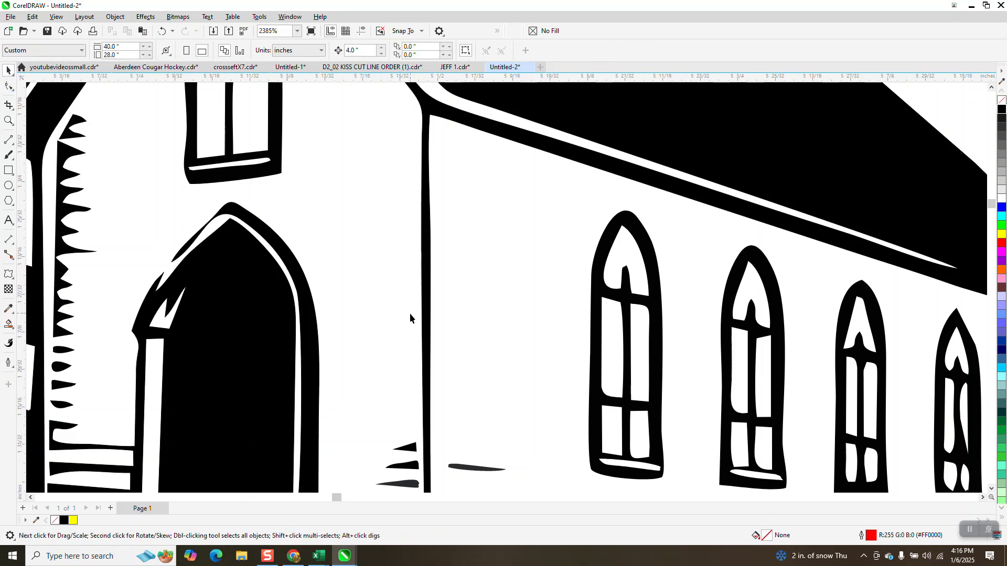
Delete the short horizontal shading strokes on both sides of the church's corner near the ground
click(482, 472)
key(Delete)
click(409, 448)
key(Delete)
click(407, 466)
key(Delete)
scroll(445, 423, down, 3)
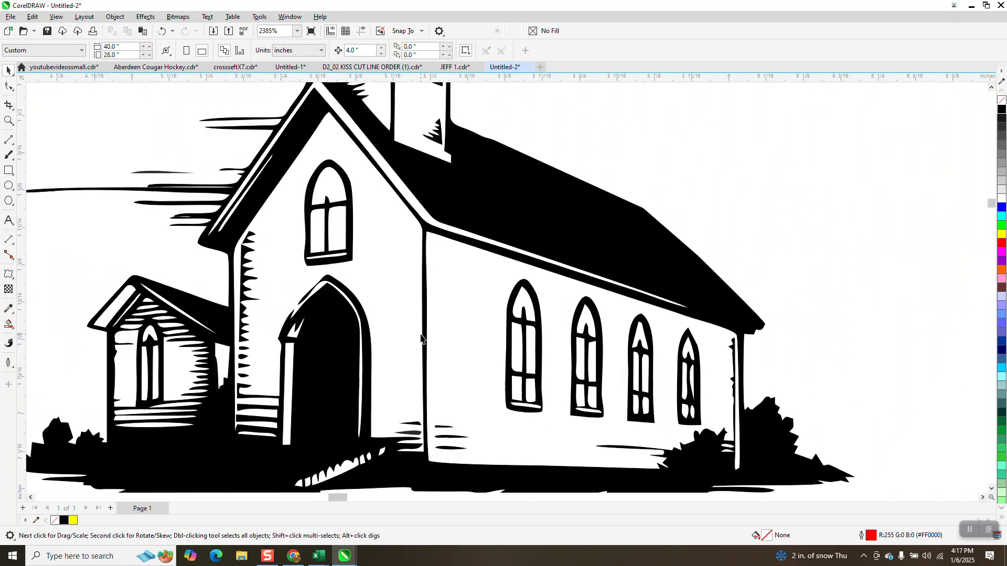
drag(474, 458, 475, 458)
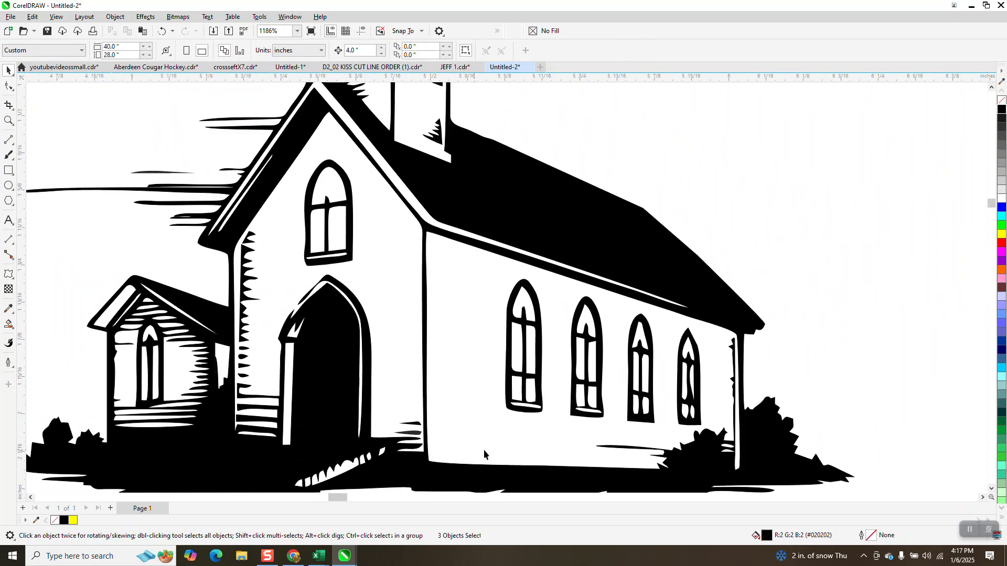
key(Delete)
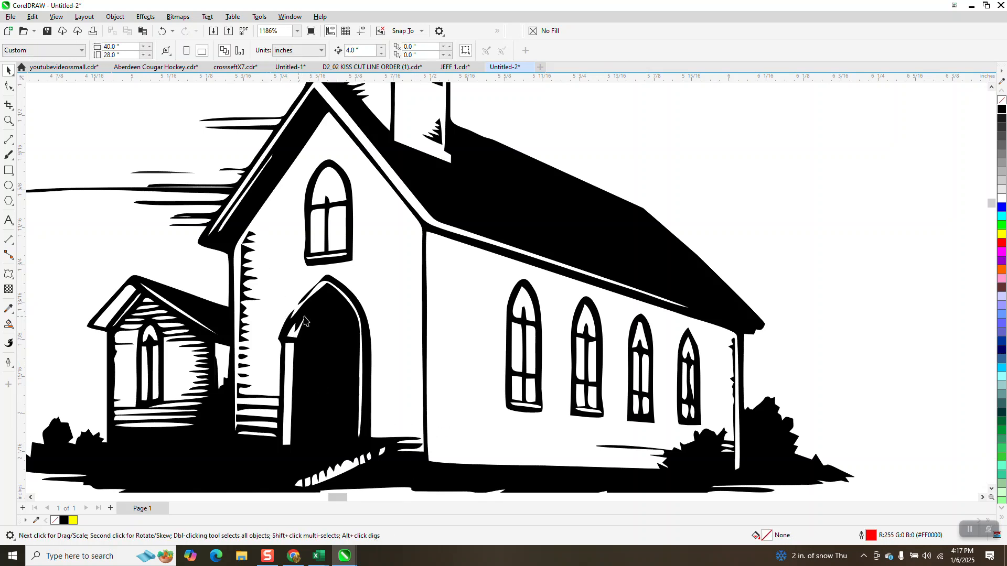
Delete the jagged shading marks along the outer edge of the front wall, above the siding lines beside the arched entrance
click(246, 239)
key(Delete)
click(243, 303)
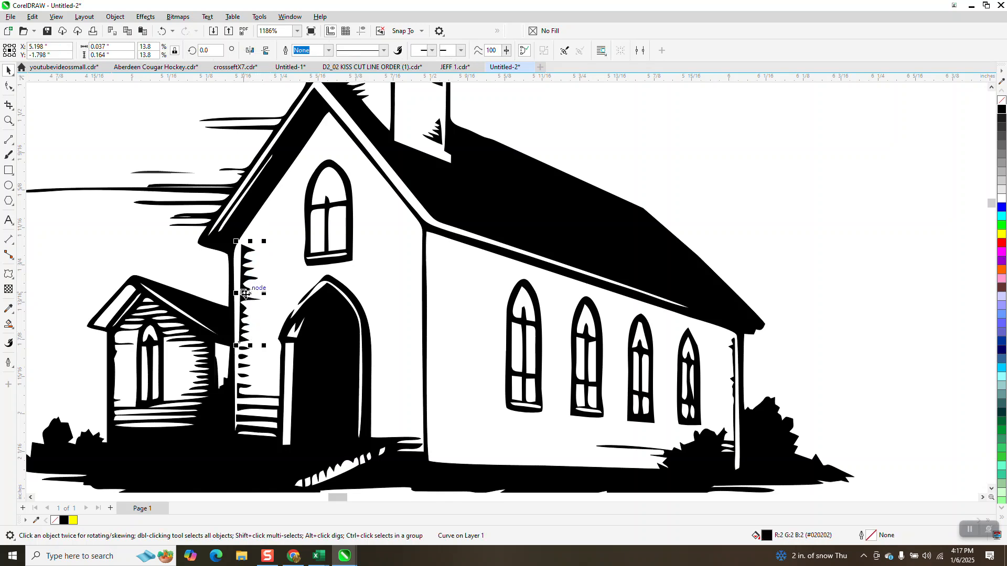
key(Delete)
click(242, 362)
key(Delete)
click(246, 377)
key(Delete)
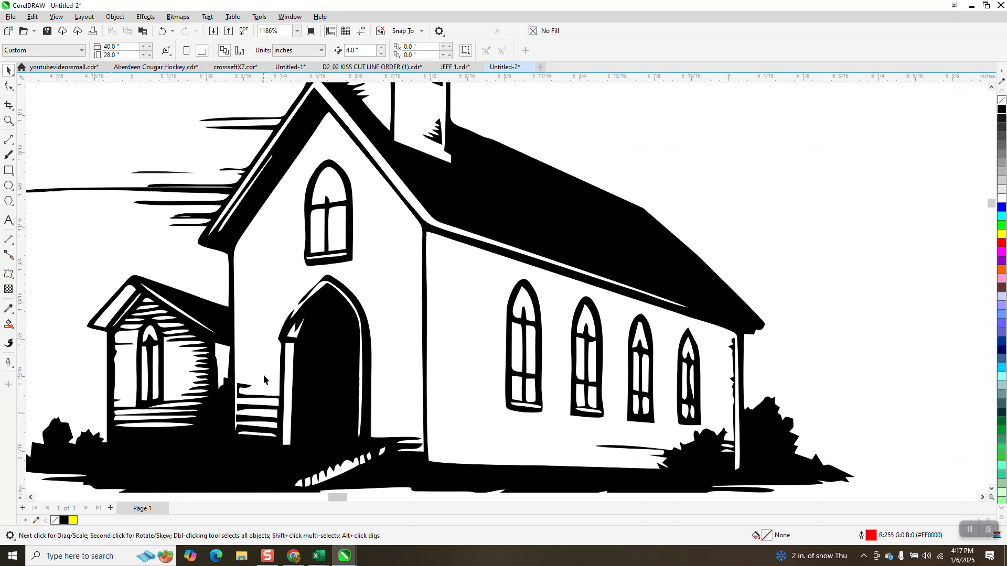
Try to remove the horizontal sky lines beside the gable roof by deleting their nodes with the Shape tool
scroll(266, 227, down, 1)
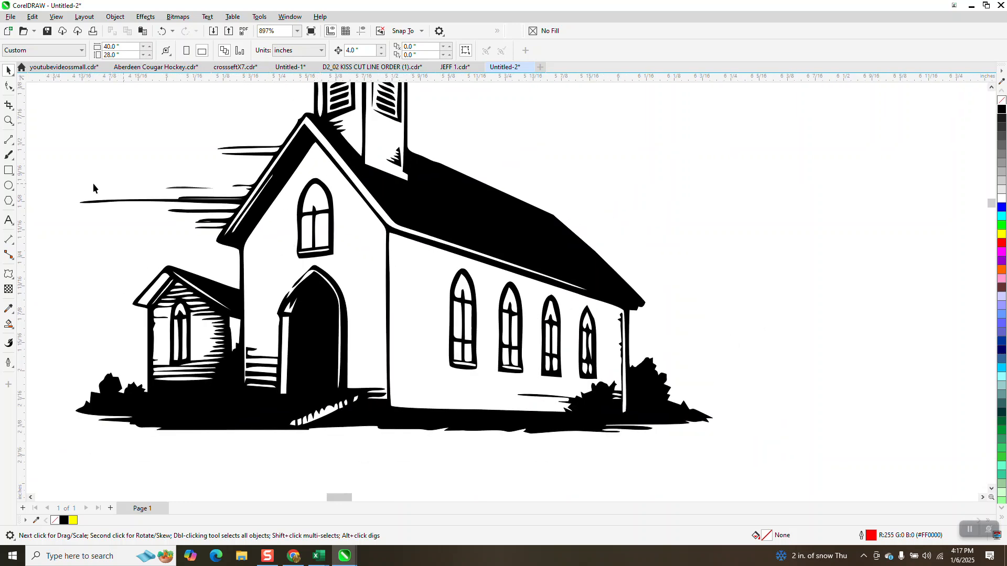
click(7, 120)
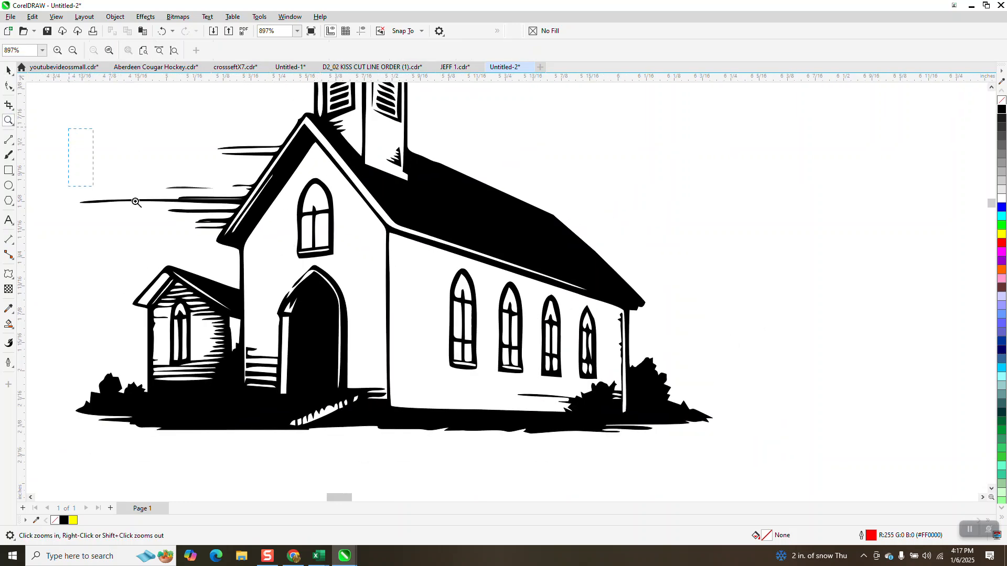
drag(136, 202, 400, 272)
click(9, 84)
scroll(470, 203, down, 1)
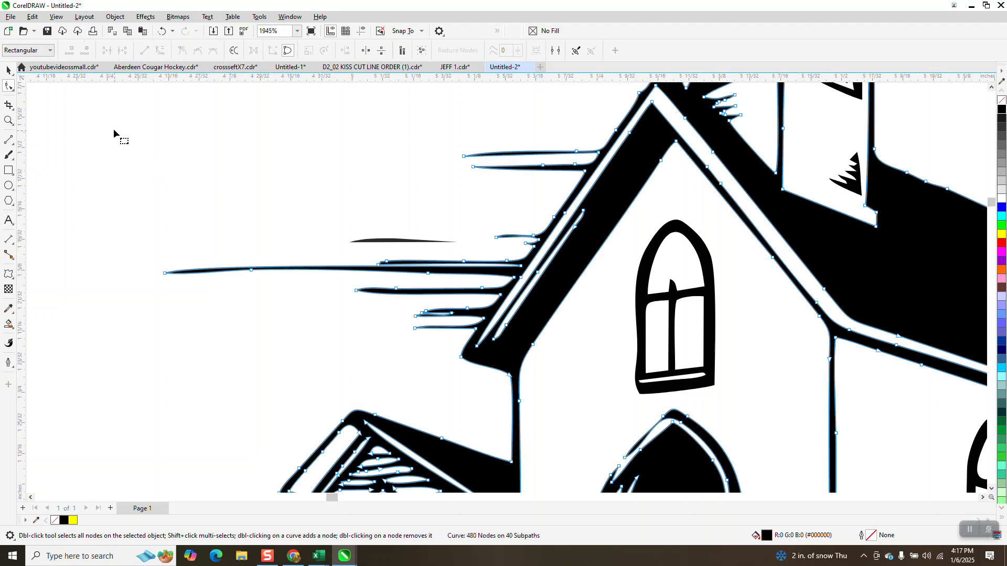
drag(112, 114, 475, 333)
key(Delete)
drag(522, 135, 606, 183)
key(Delete)
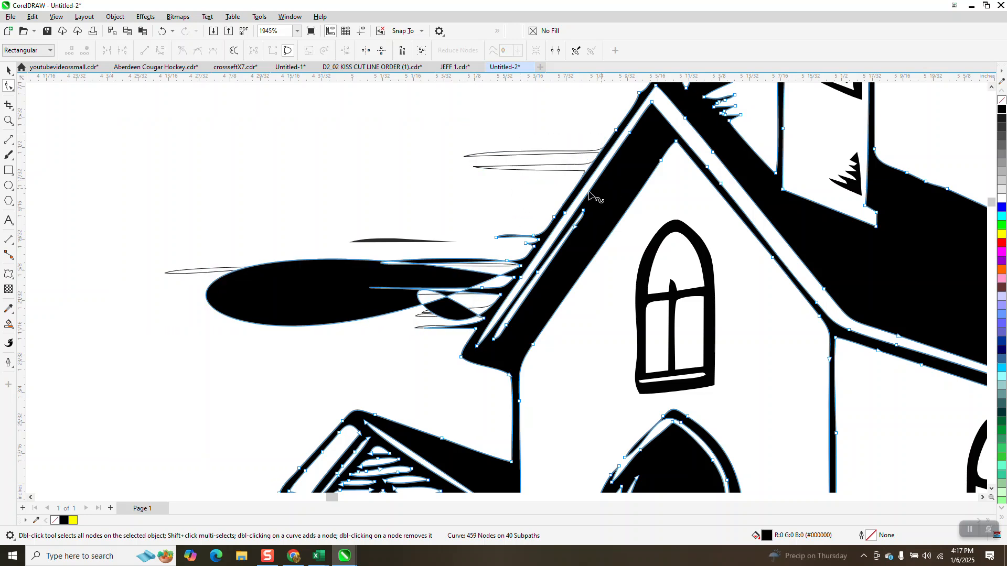
drag(486, 215, 540, 255)
key(Delete)
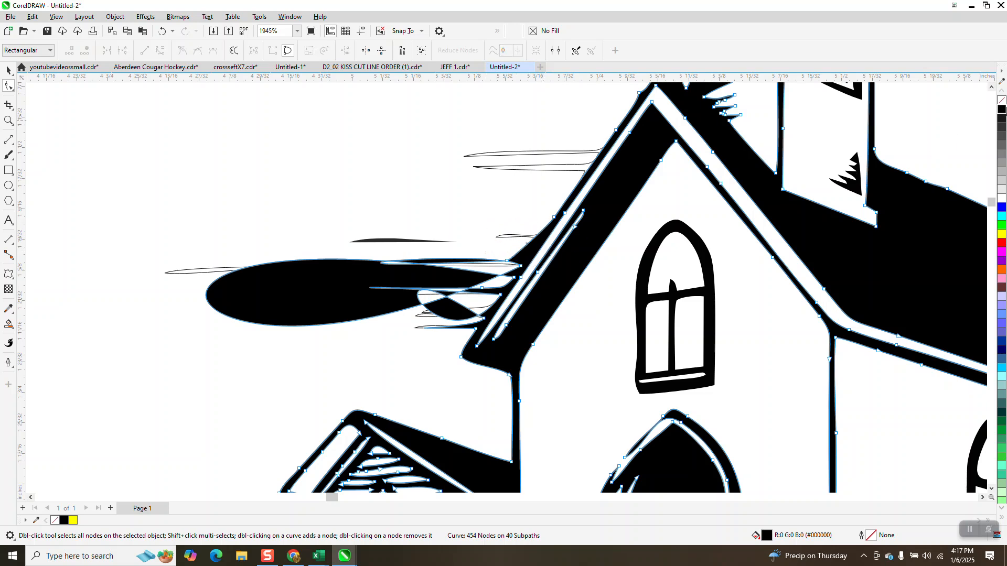
Remove the fill from the main church curve, leaving its hairline outline, and undo the node deletions on the sky lines
click(1003, 102)
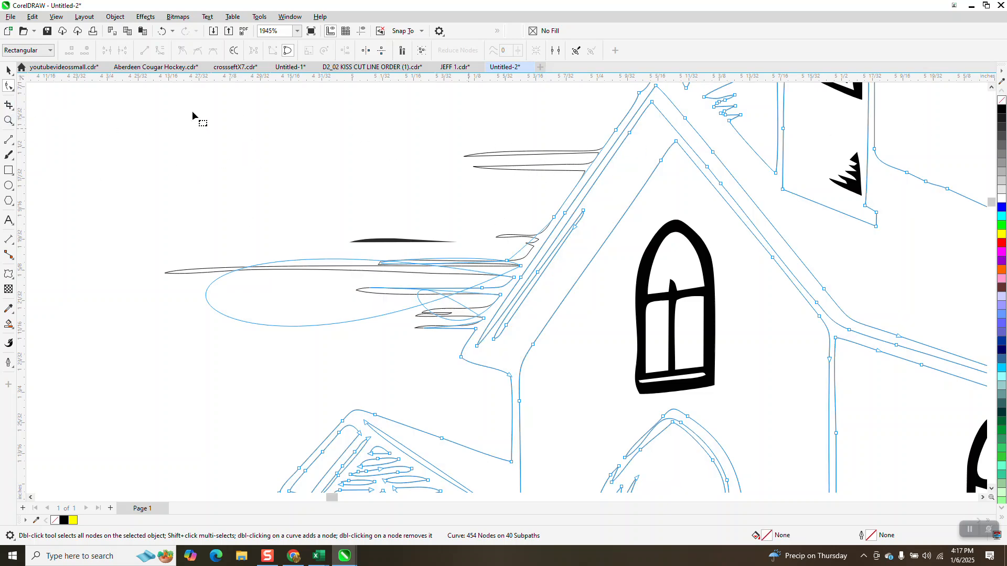
click(8, 120)
drag(506, 122, 647, 210)
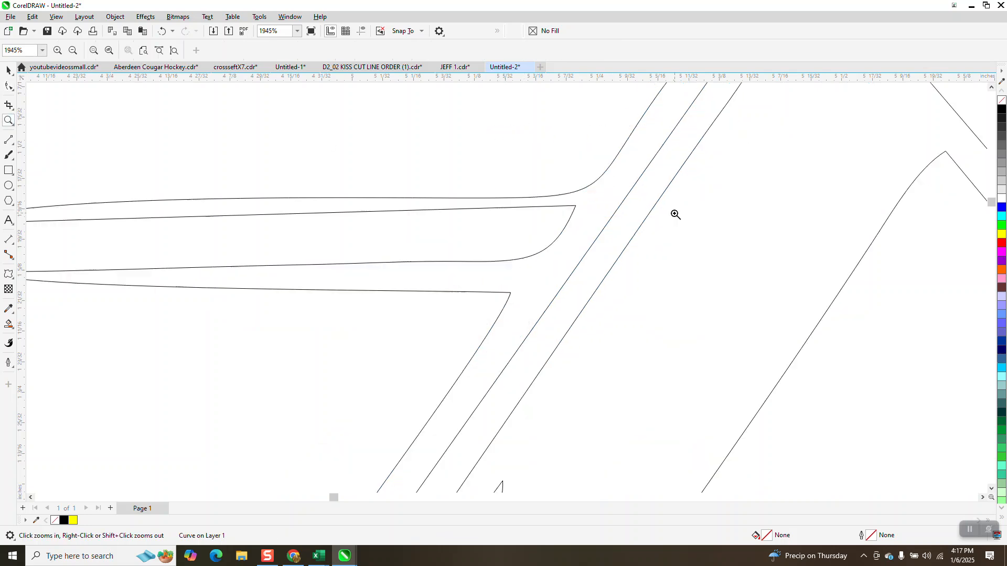
key(F10)
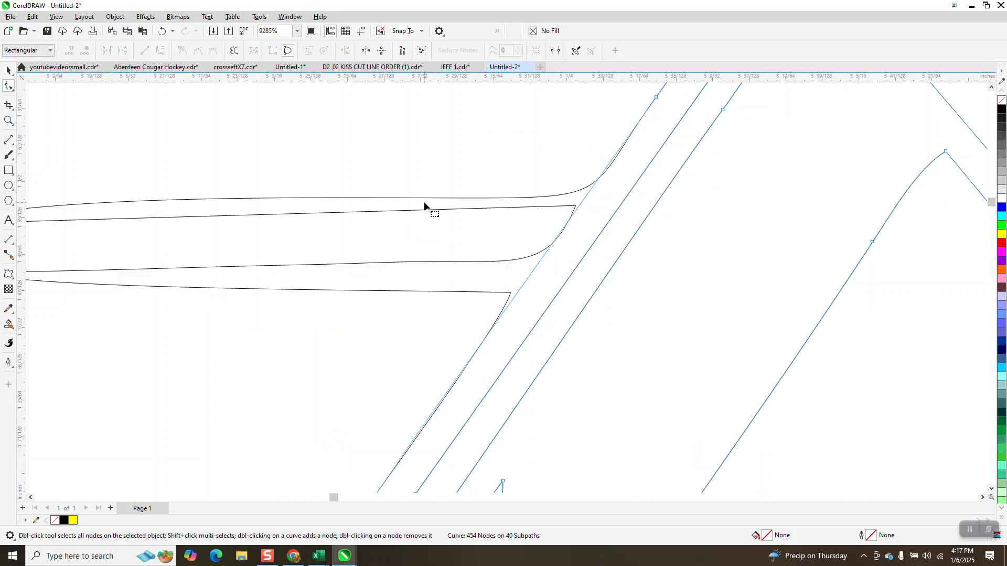
scroll(548, 220, down, 2)
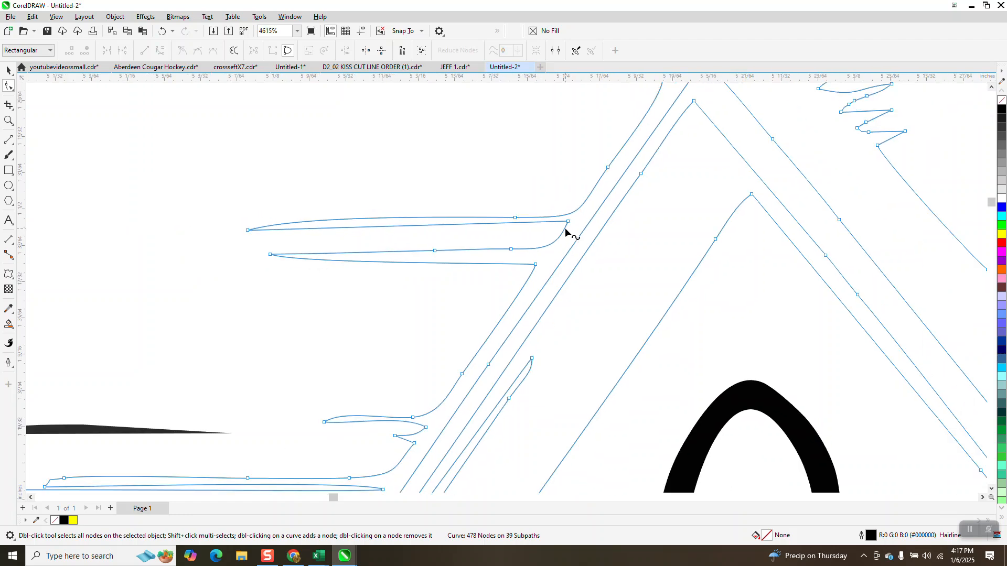
click(160, 31)
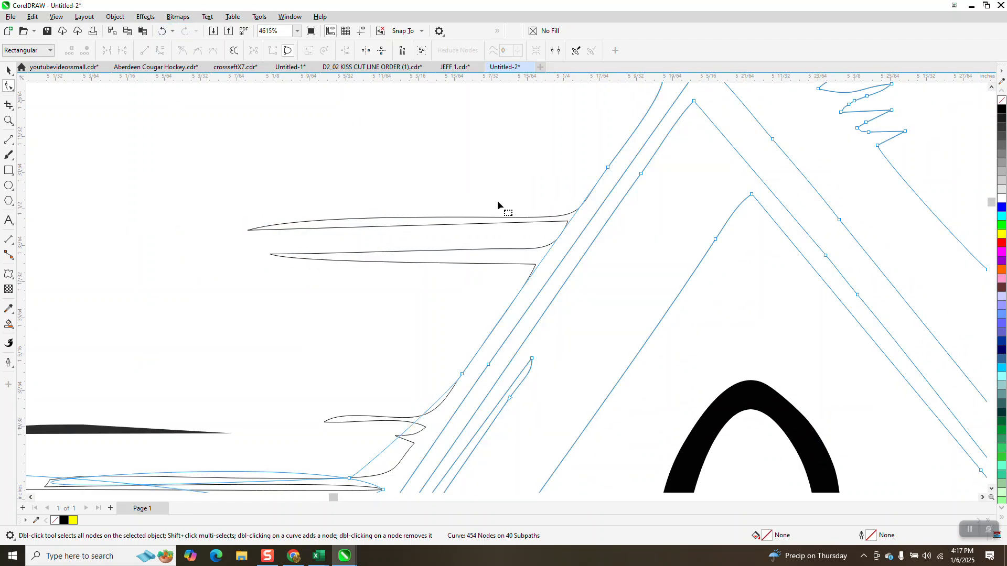
click(11, 108)
click(42, 129)
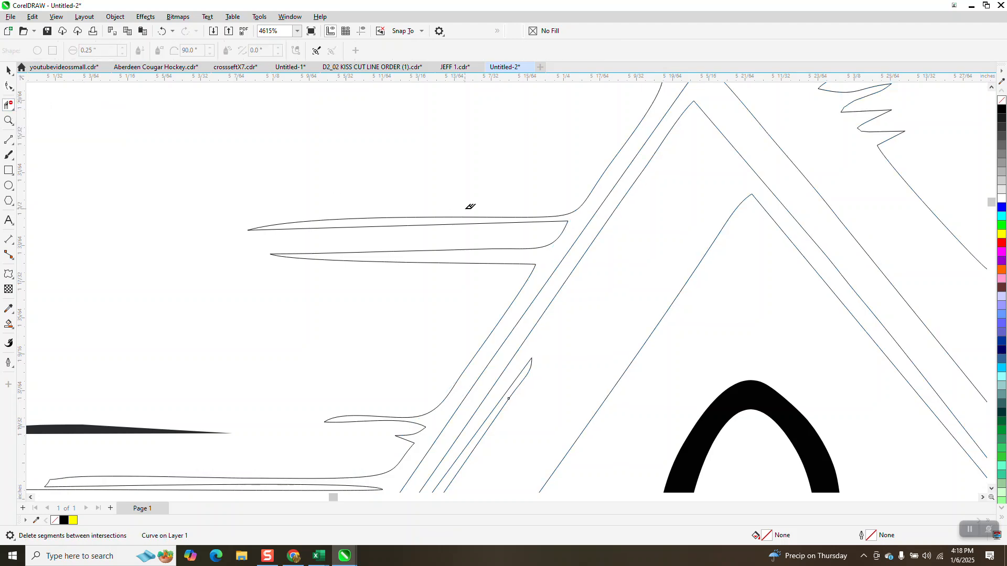
click(14, 93)
click(38, 87)
click(378, 227)
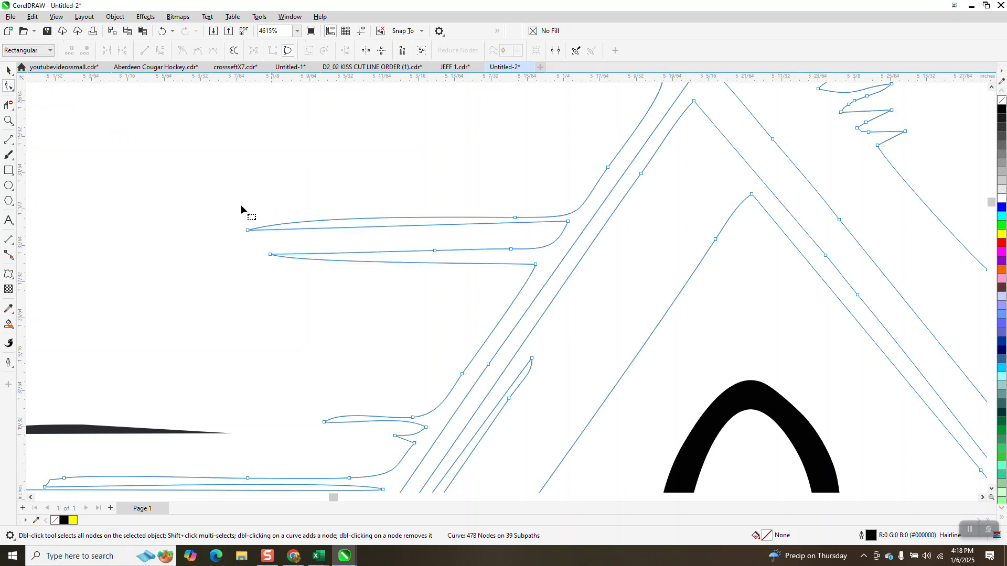
Delete the nodes of the two uppermost sky lines attached to the gable roof's outer edge
drag(504, 277, 577, 283)
key(Delete)
scroll(553, 267, down, 1)
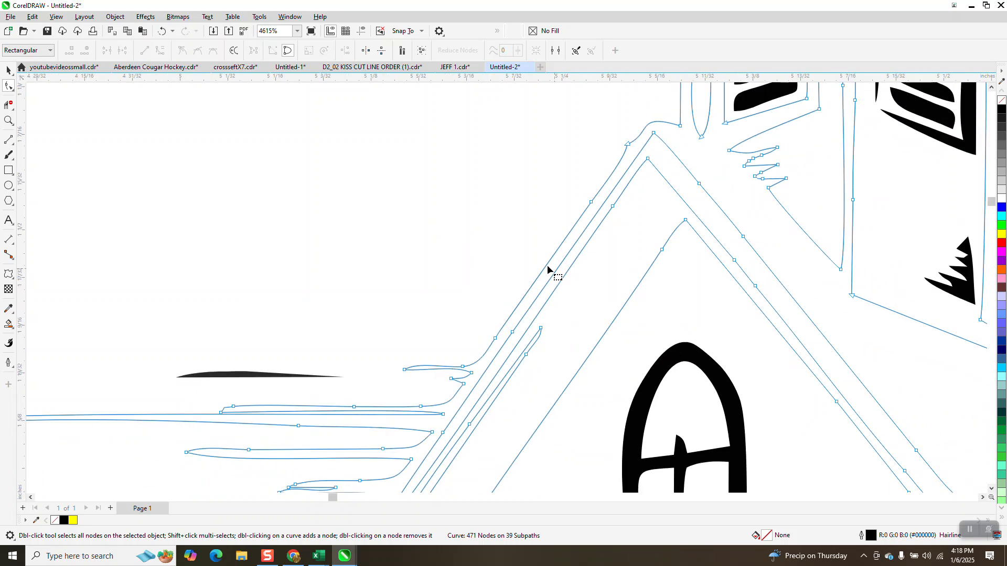
Try to delete the kink node on the outer roof edge just below the gable peak
click(628, 144)
key(Delete)
click(162, 31)
Shift the kink node below the gable peak slightly inward and adjust its curve handles to follow the roof slope
click(8, 120)
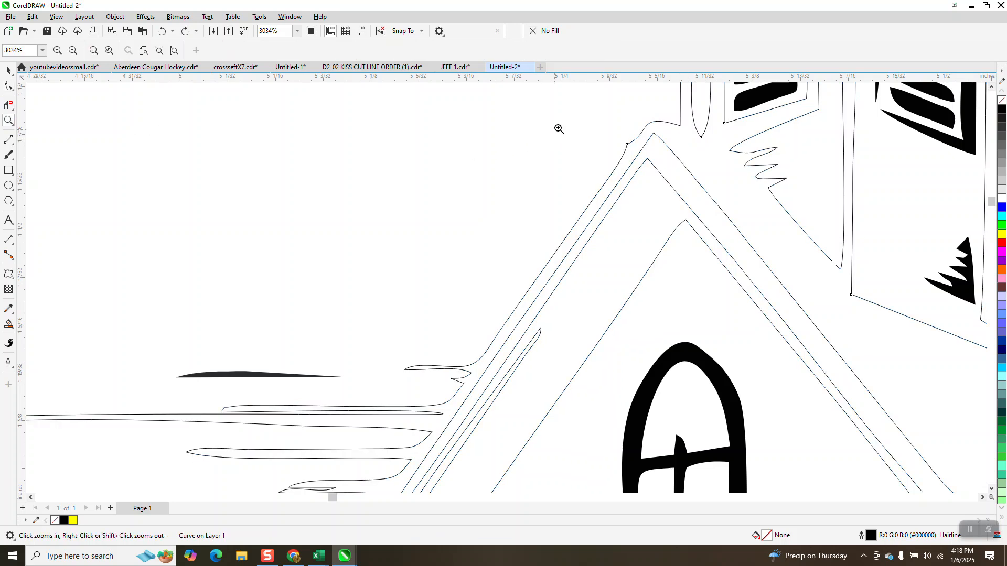
drag(546, 134, 715, 191)
click(9, 86)
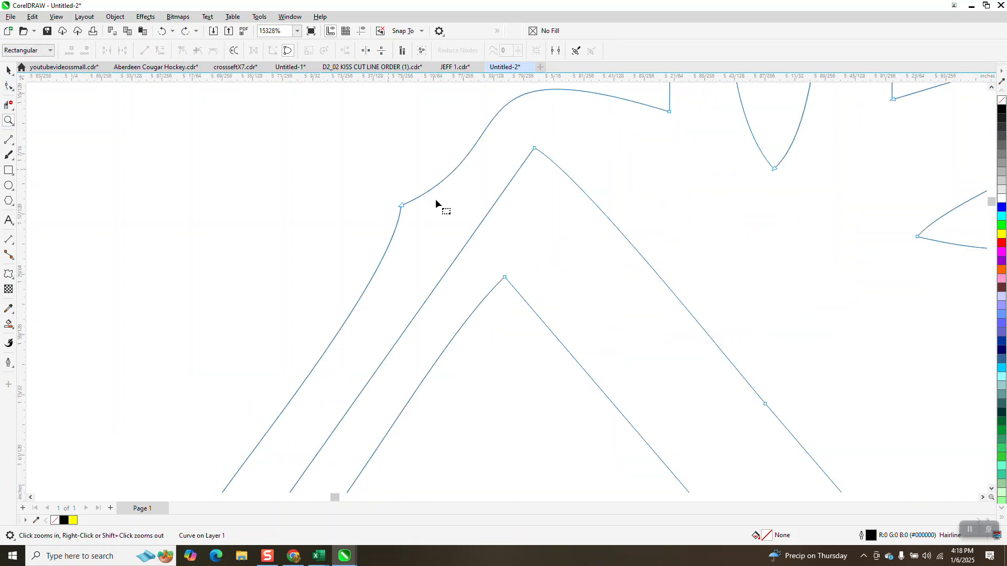
drag(533, 151, 479, 115)
drag(395, 272, 383, 274)
drag(405, 212, 414, 224)
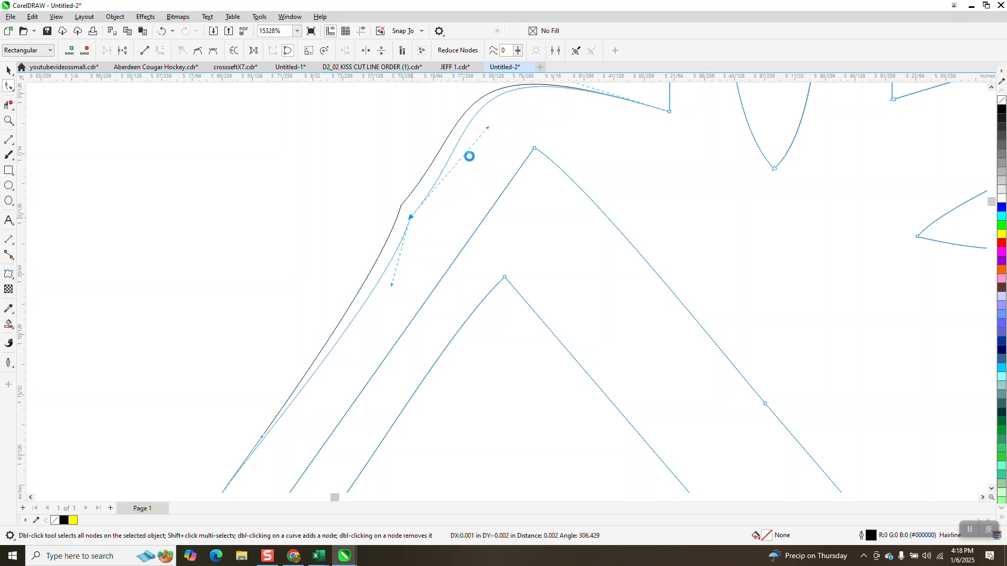
Sharpen the gable peak's outer corner with an added cusp node and delete the kink node below it
double_click(510, 94)
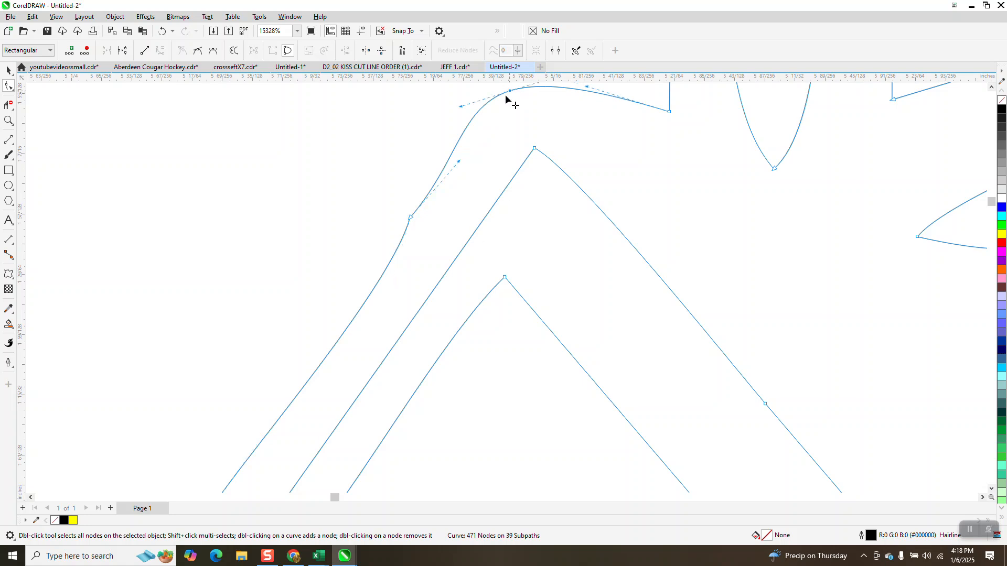
right_click(509, 95)
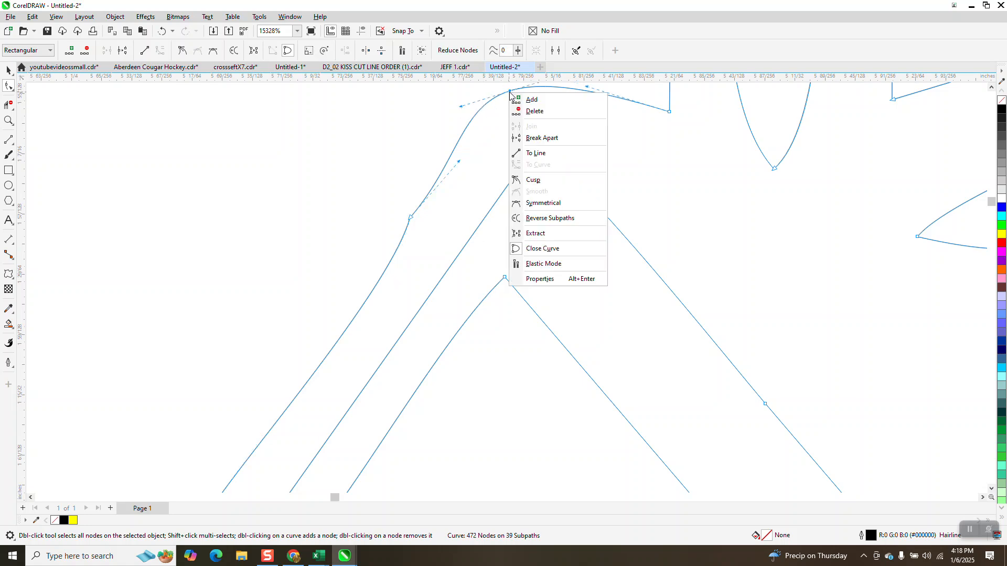
click(522, 178)
drag(466, 110, 473, 141)
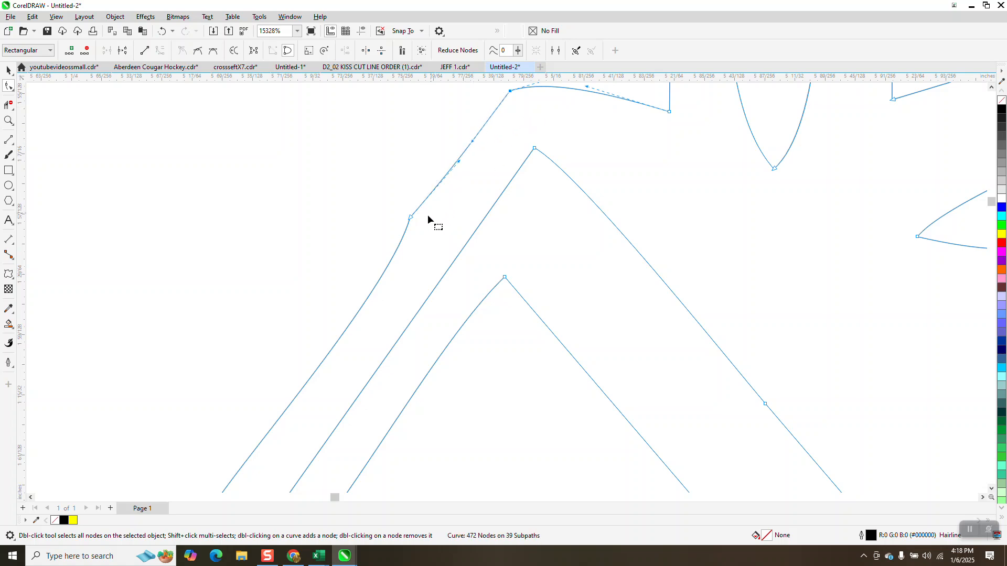
key(Delete)
Delete the detached dark stroke floating above the long sky line beside the gable roof
scroll(495, 202, down, 4)
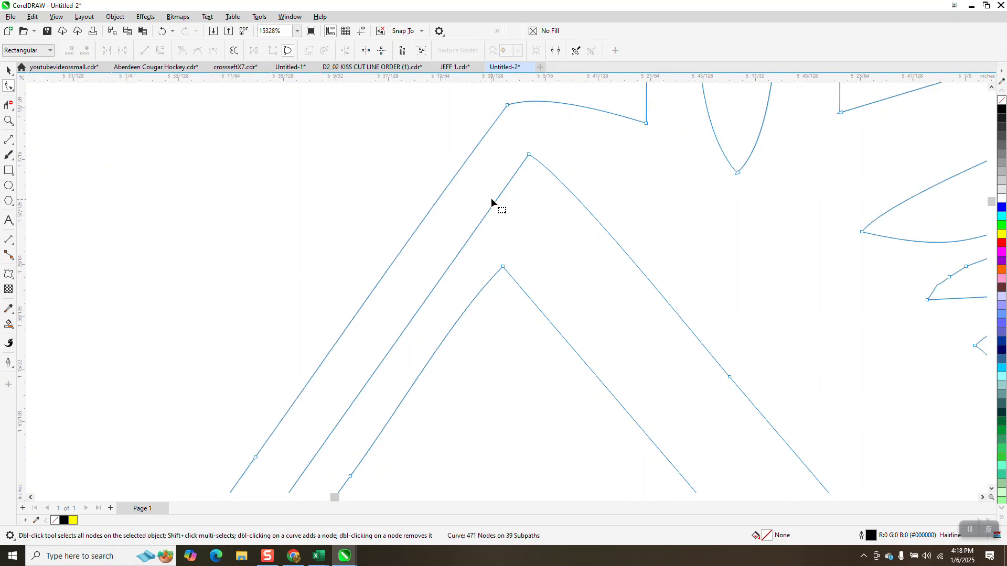
scroll(517, 235, down, 3)
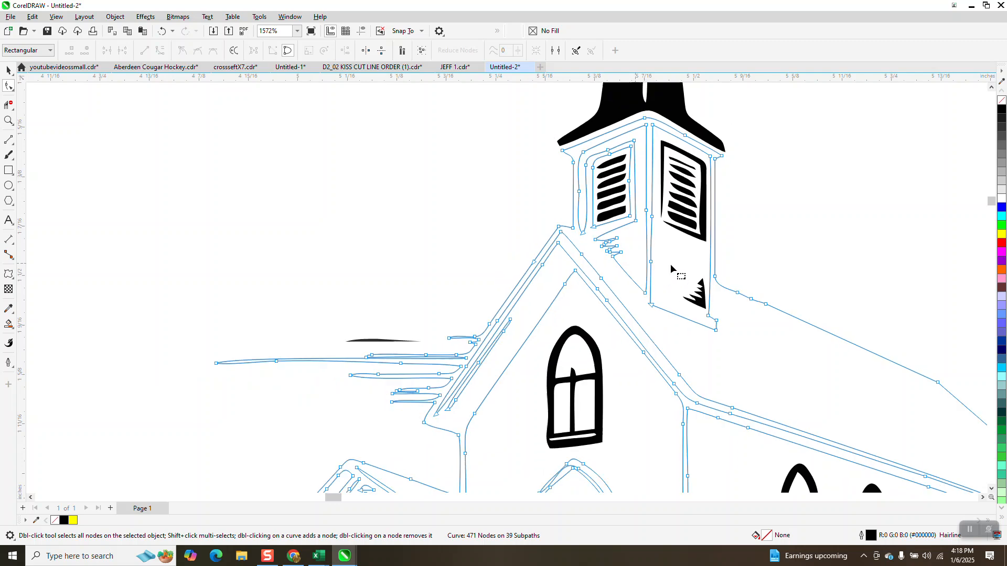
click(8, 121)
drag(280, 381, 527, 424)
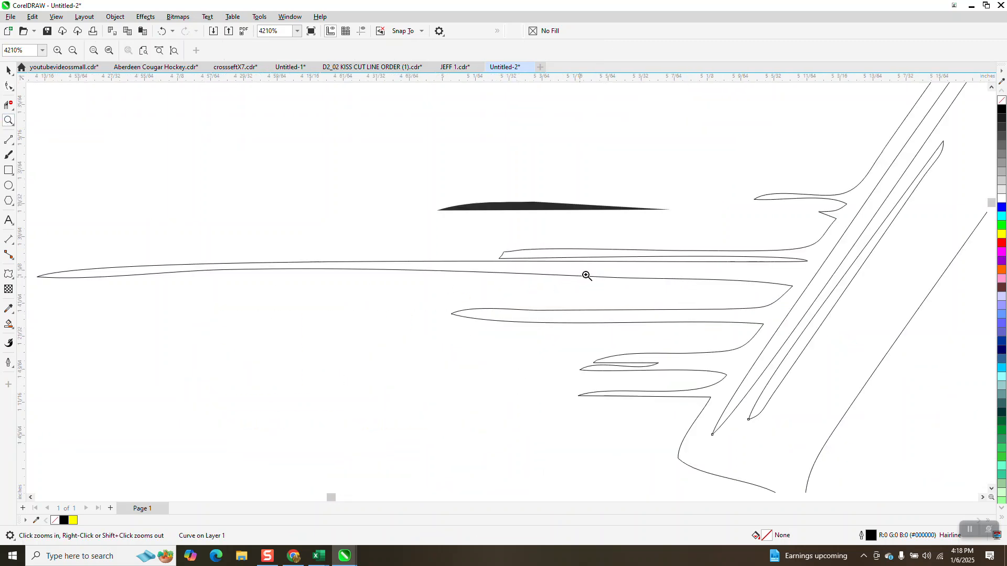
key(space)
click(497, 208)
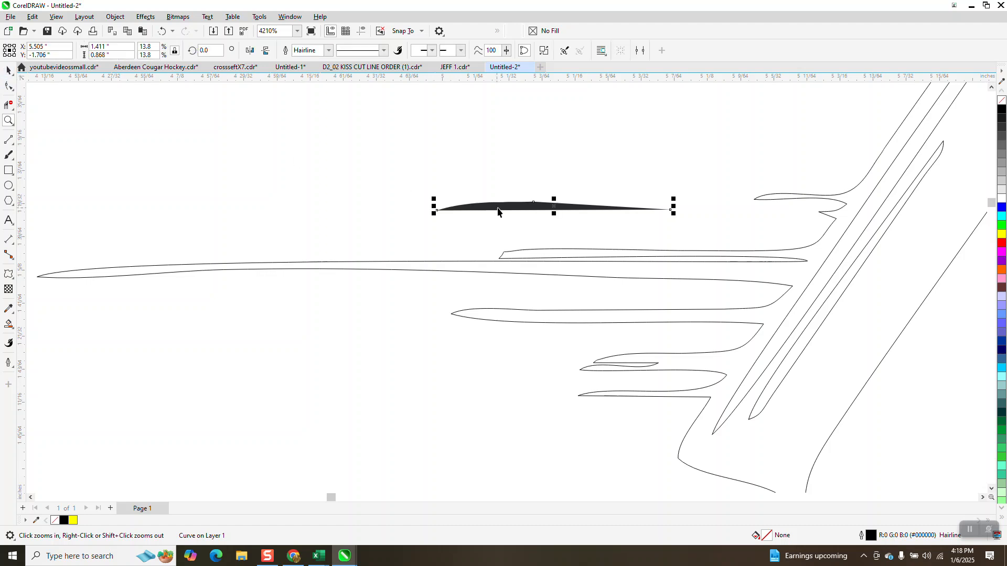
key(Delete)
Delete the nodes at the outer ends of the remaining long sky lines on the main church curve
scroll(577, 256, down, 1)
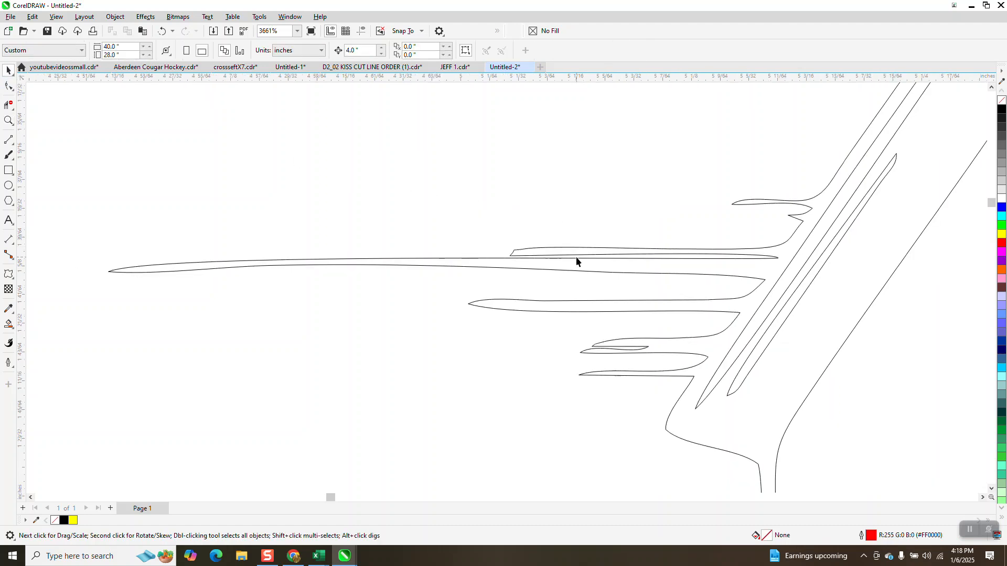
click(334, 258)
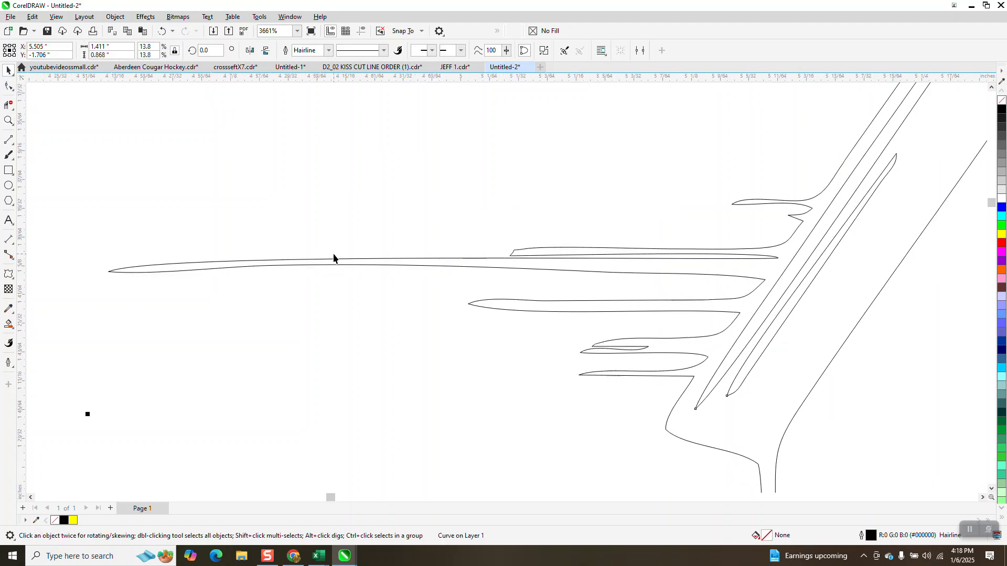
click(9, 87)
drag(409, 362, 666, 386)
key(Delete)
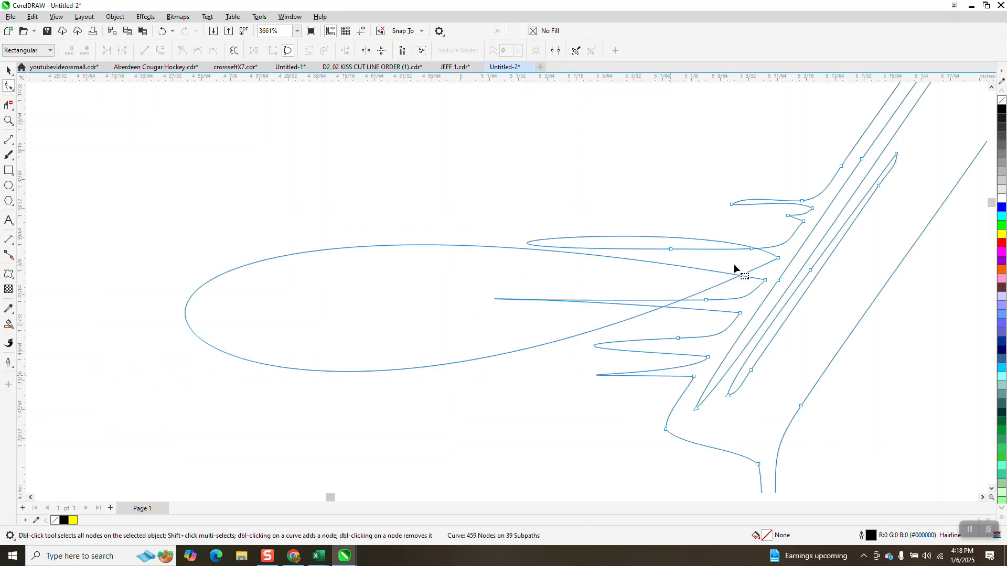
Convert the distorted sky-line segments along the gable roof's outer slope to straight lines
drag(741, 180, 814, 275)
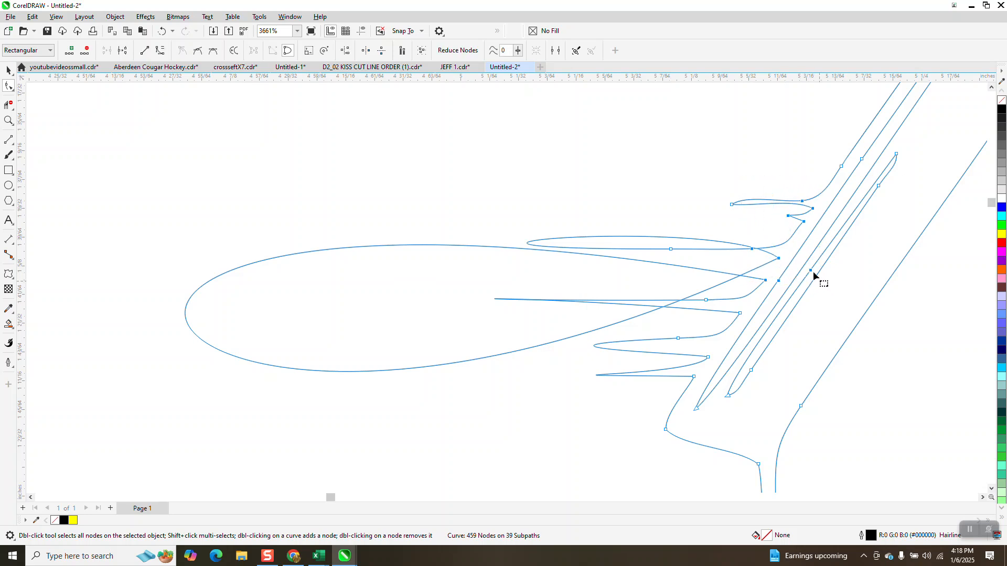
right_click(806, 227)
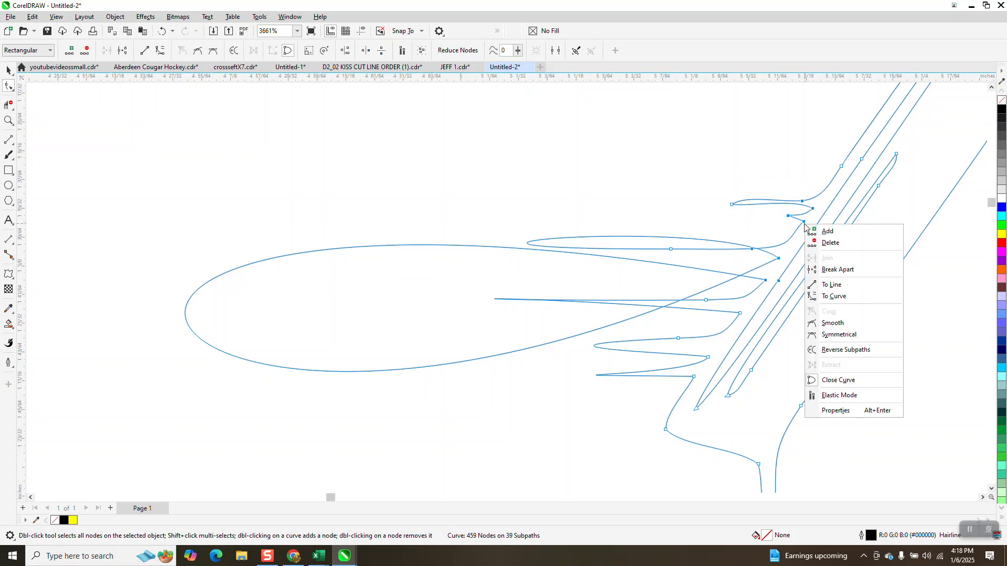
click(829, 296)
drag(620, 219, 787, 395)
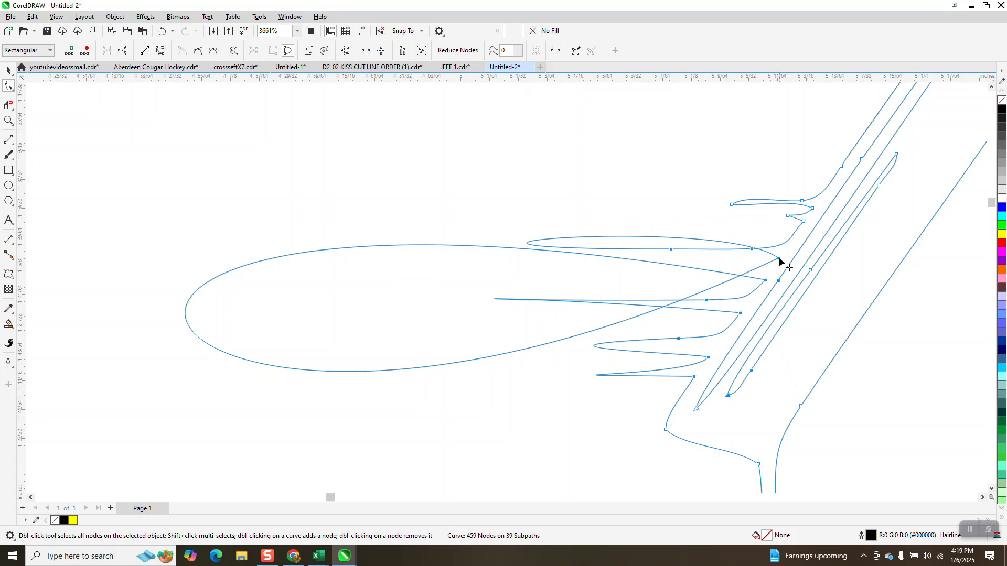
right_click(779, 260)
click(810, 316)
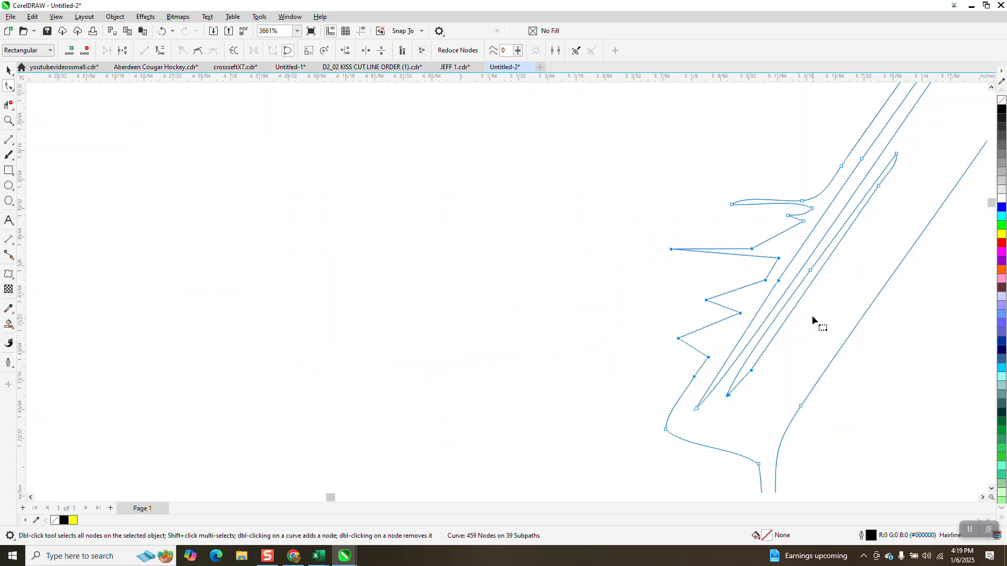
Delete the remaining jagged nodes along the gable roof's outer slope to form one clean edge down to the eave
drag(768, 271, 769, 270)
key(Delete)
drag(729, 191, 819, 226)
key(Delete)
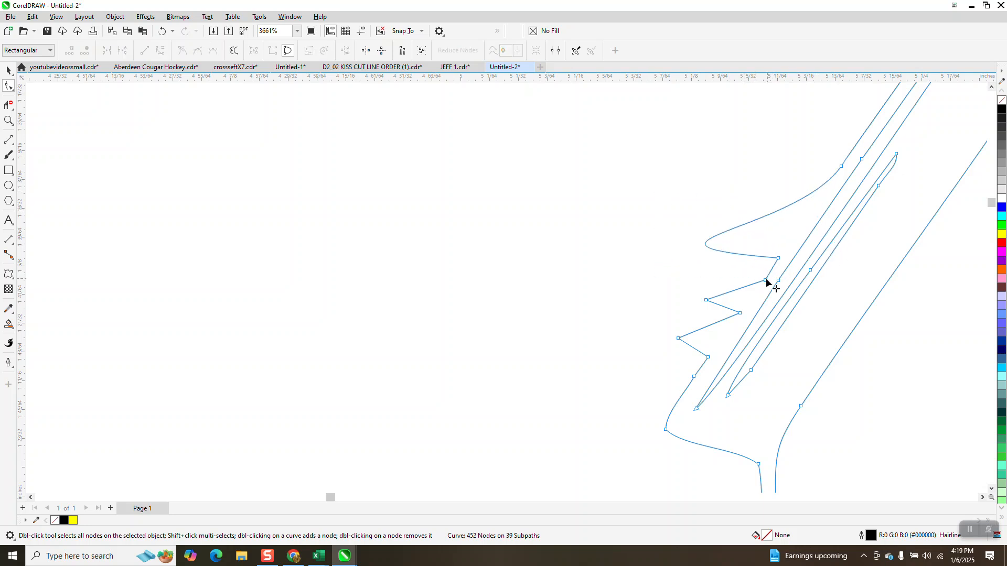
drag(680, 247, 783, 333)
key(Delete)
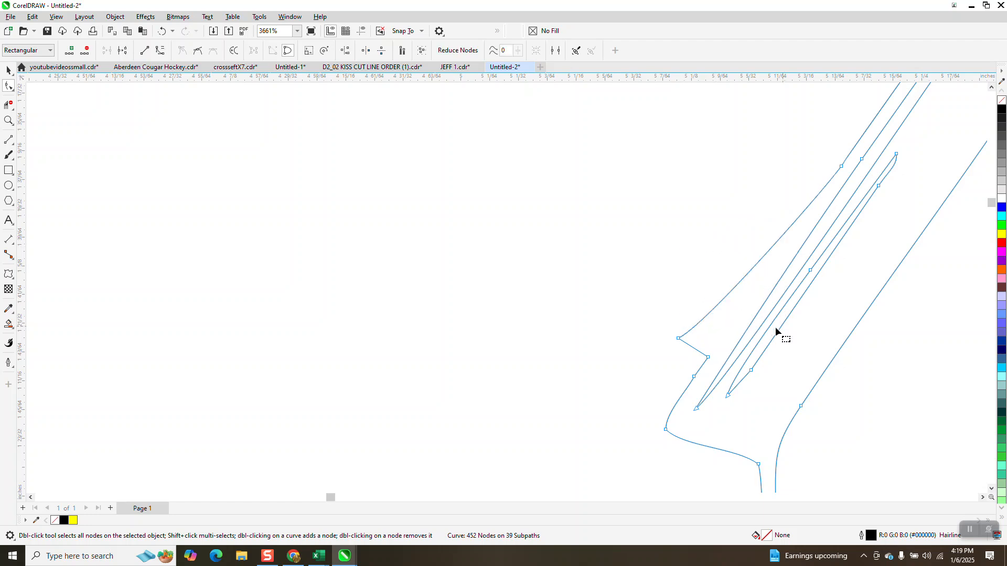
drag(663, 330, 720, 370)
key(Delete)
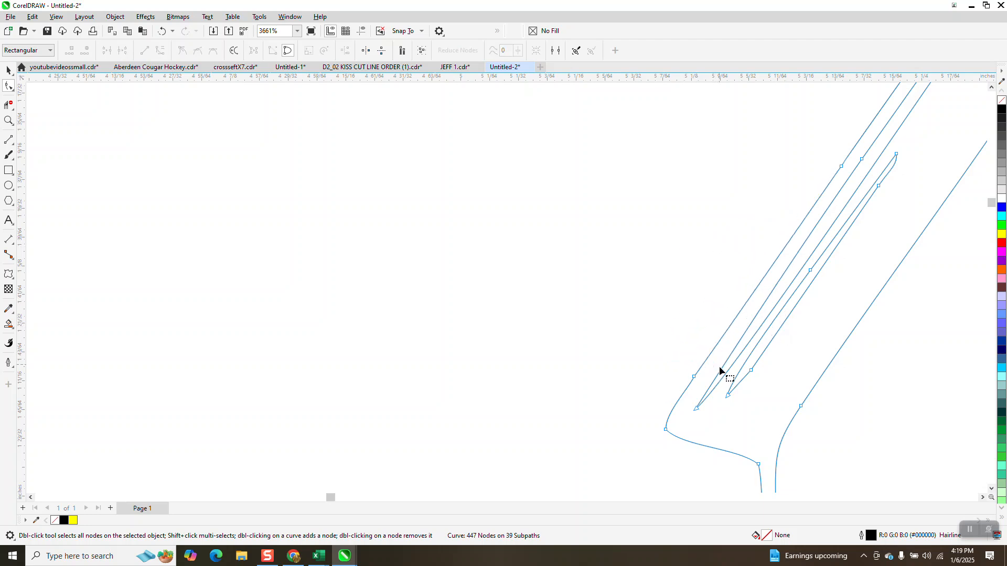
Fill the church's main dark region with black using Smart Fill, and undo the extra fill on the front wall
scroll(524, 404, down, 1)
scroll(520, 401, down, 1)
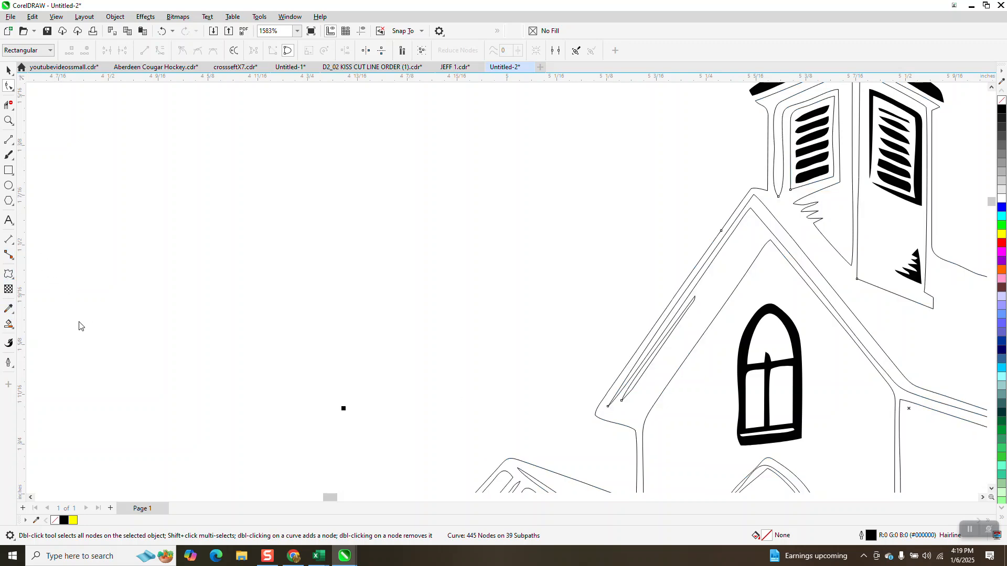
click(8, 324)
click(716, 290)
scroll(364, 281, down, 1)
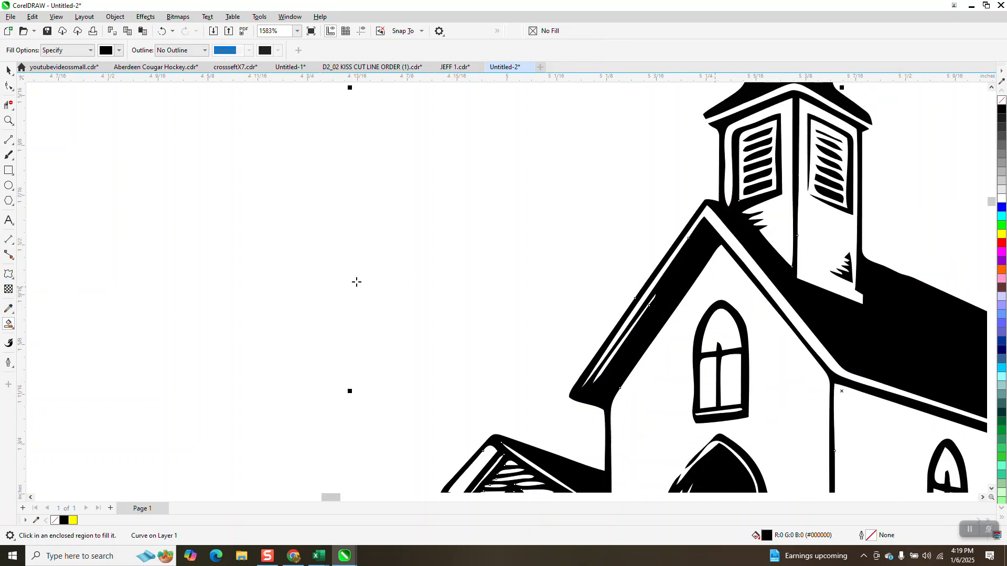
scroll(355, 288, down, 1)
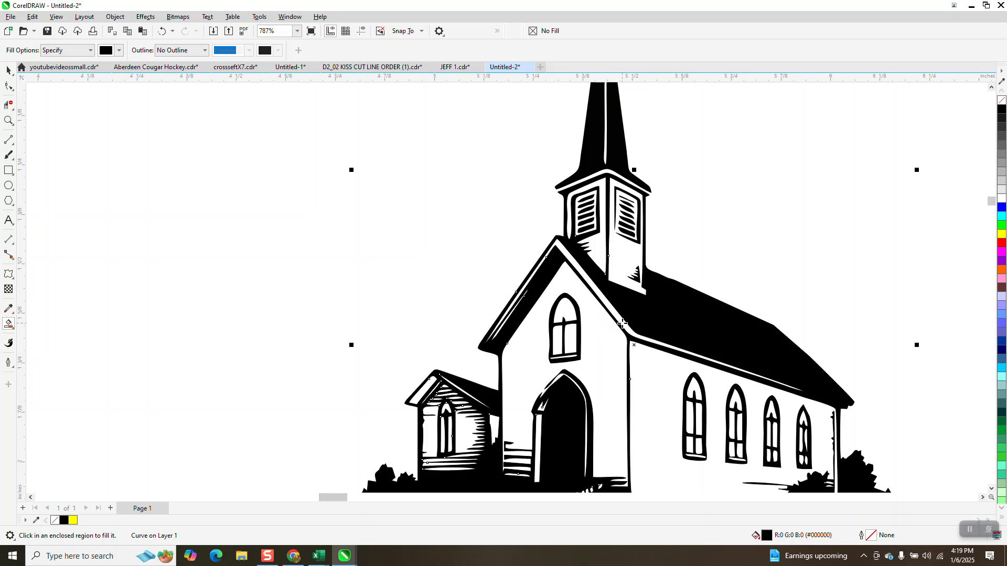
scroll(593, 396, down, 1)
click(546, 378)
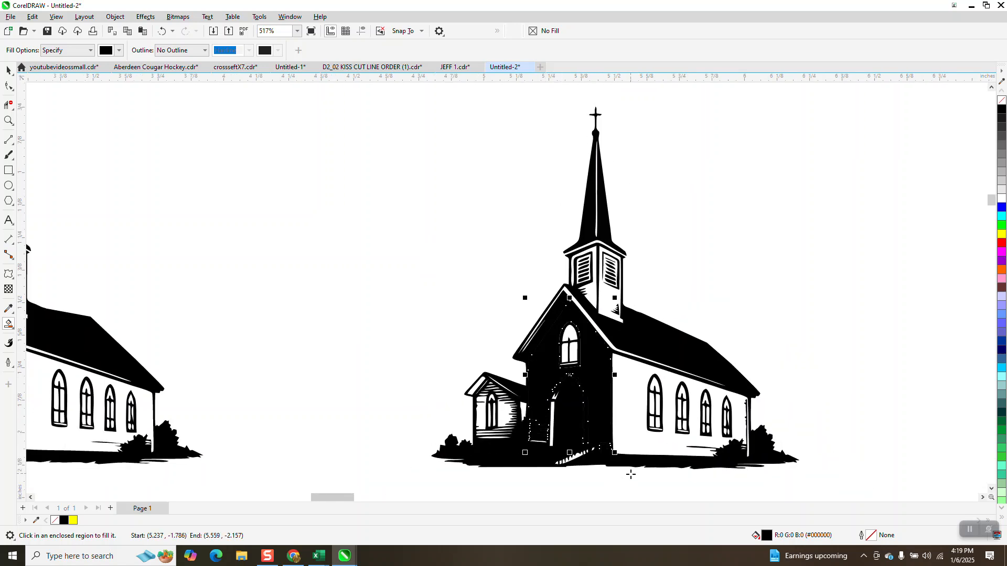
click(160, 32)
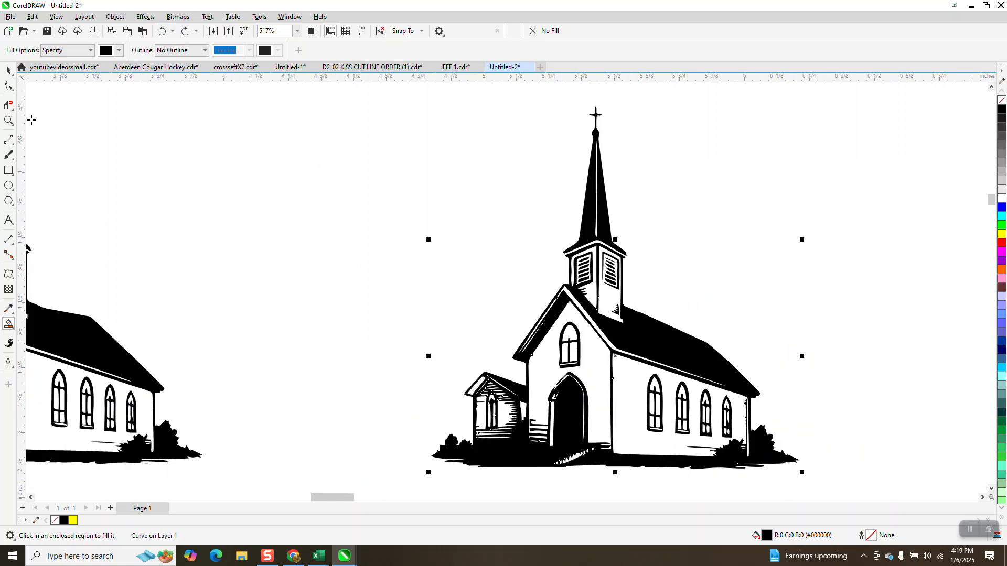
Remove the fill from the main church curve around the doorway and give it a black outline
click(8, 121)
drag(563, 381, 652, 465)
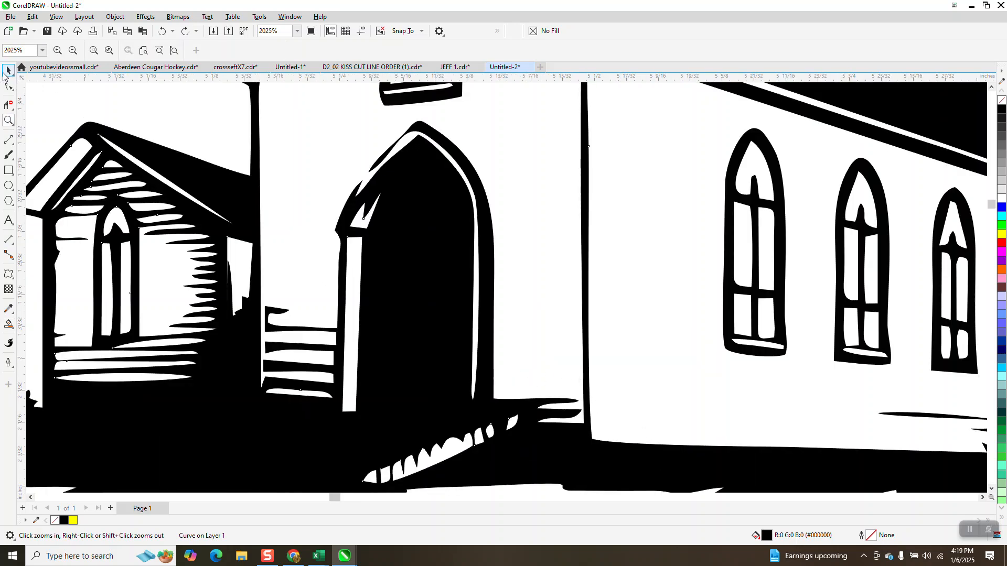
click(9, 70)
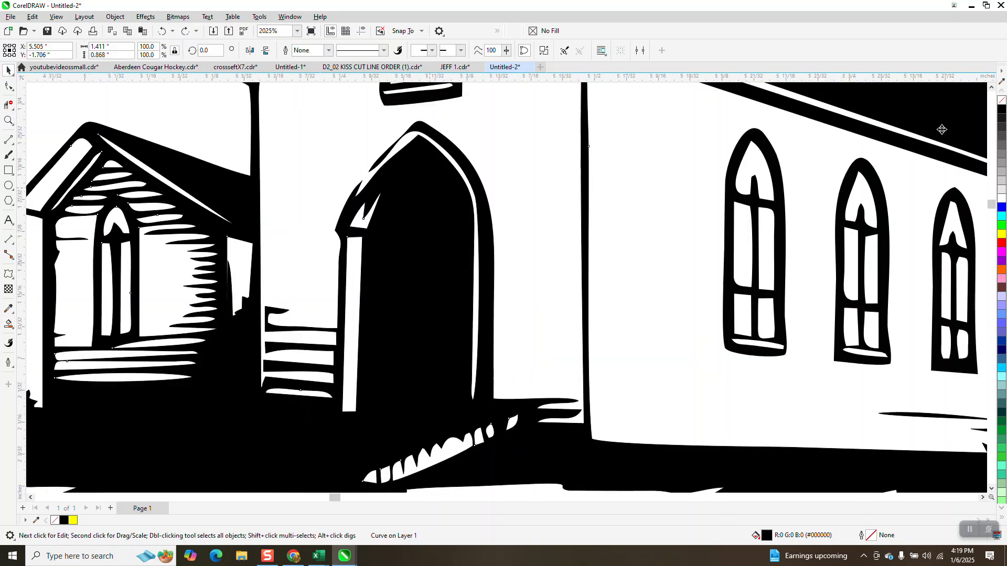
click(1001, 100)
right_click(1000, 113)
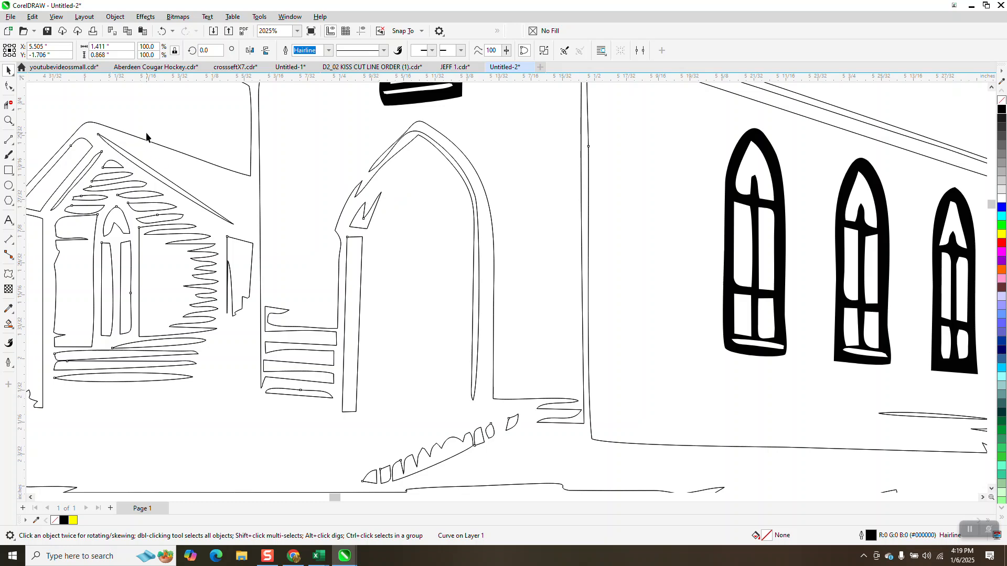
Delete the nodes of the small jagged highlight inside the doorway arch, undoing the first deletion attempt
click(9, 86)
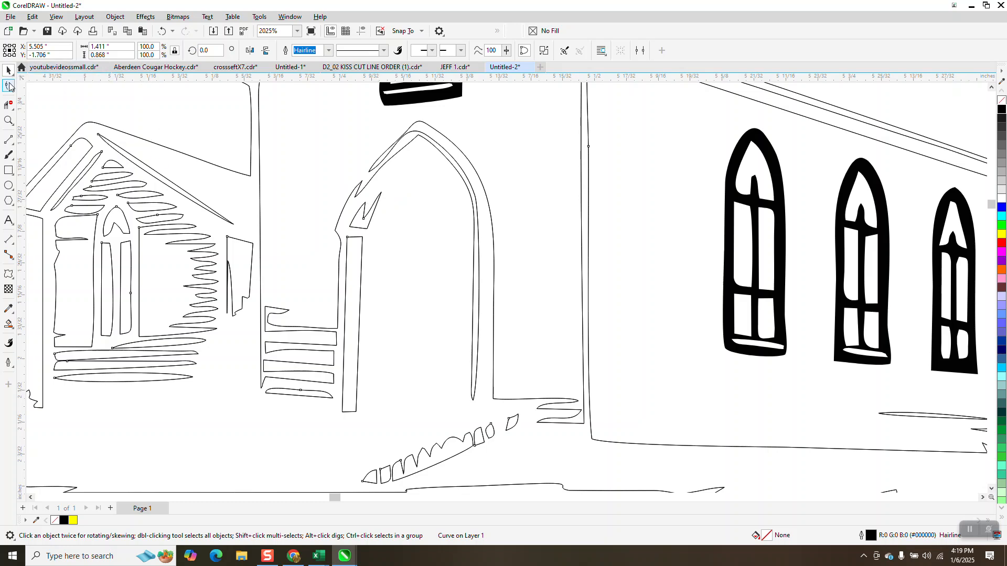
click(109, 128)
drag(393, 192, 348, 231)
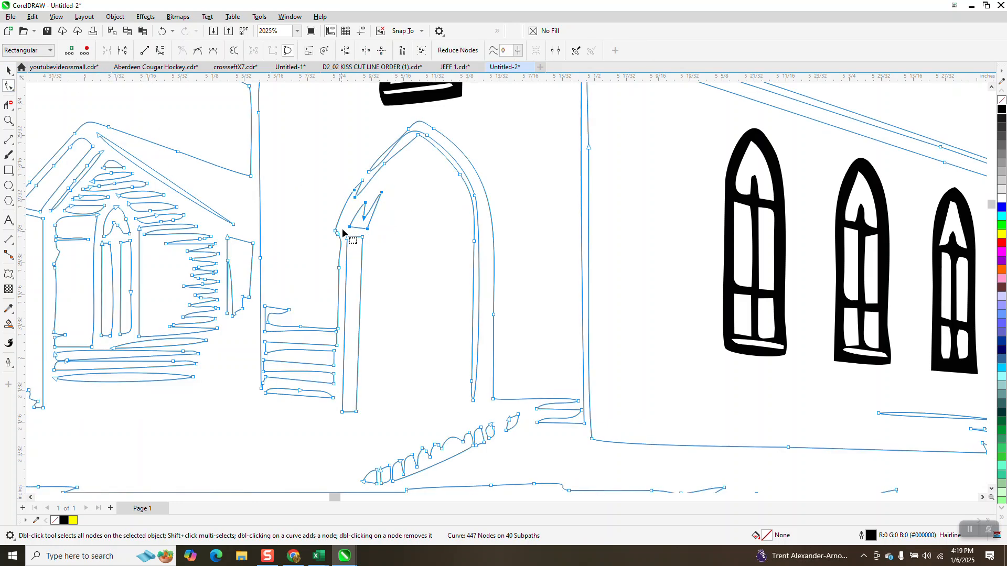
key(Delete)
key(ctrl+z)
click(362, 243)
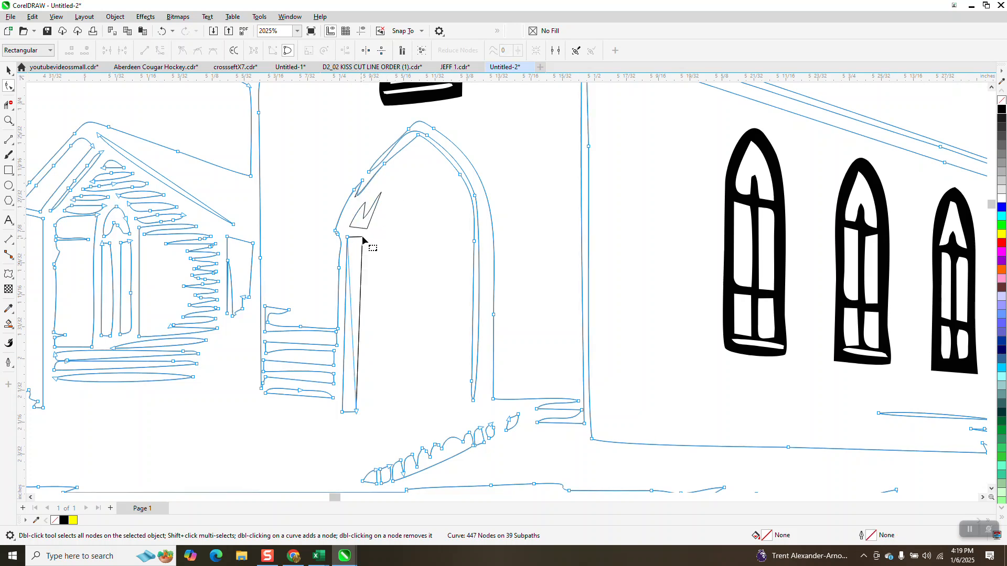
key(Delete)
drag(389, 196, 331, 235)
key(Delete)
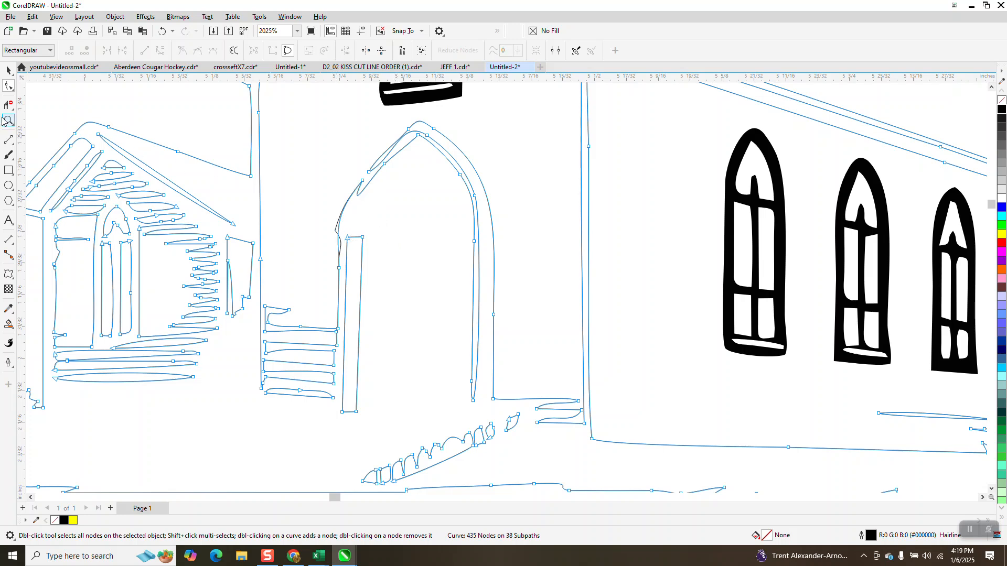
Break the church outline curve apart into separate objects, undoing the accidental shift of the pieces
click(8, 120)
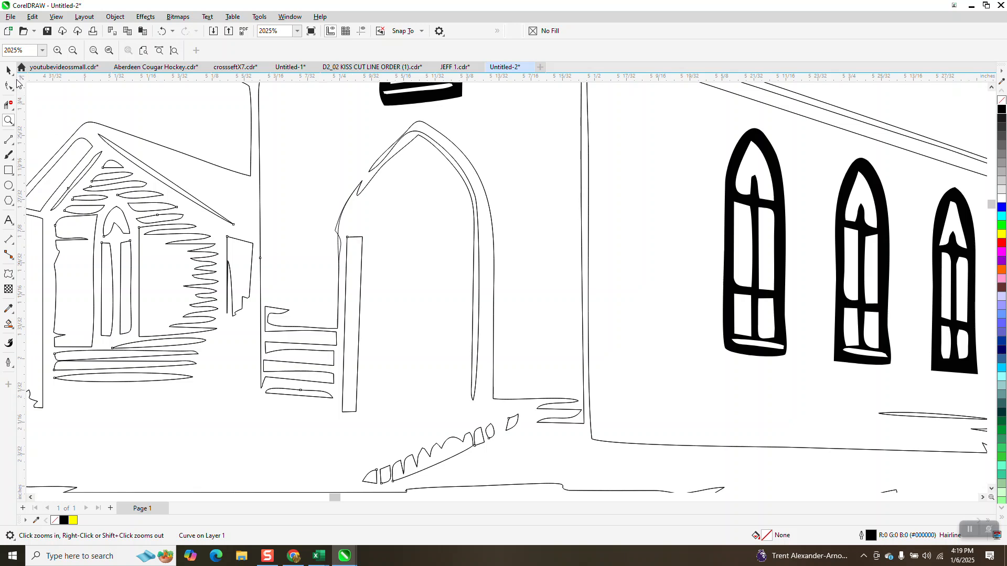
click(8, 69)
click(379, 217)
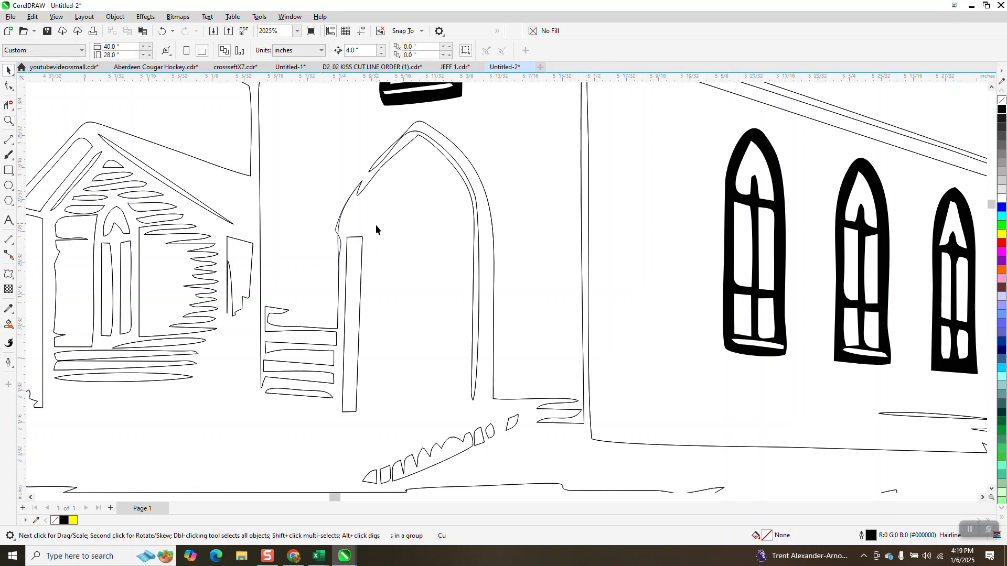
click(362, 242)
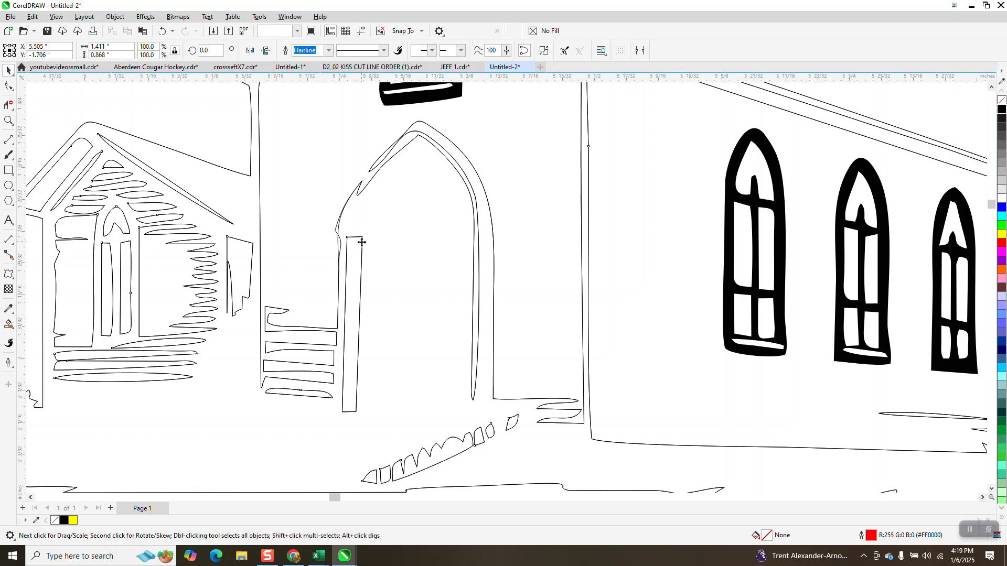
click(284, 186)
click(354, 238)
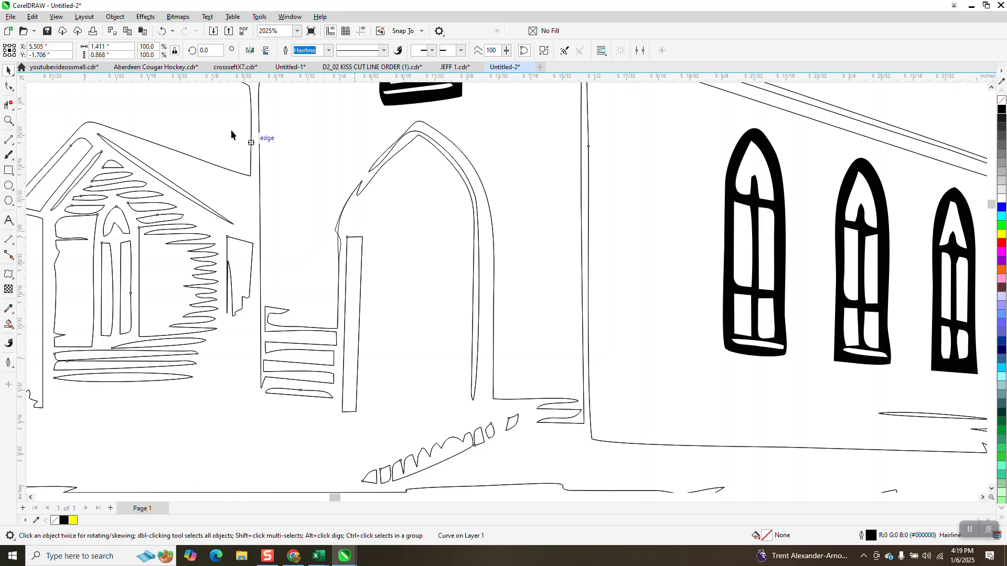
click(113, 18)
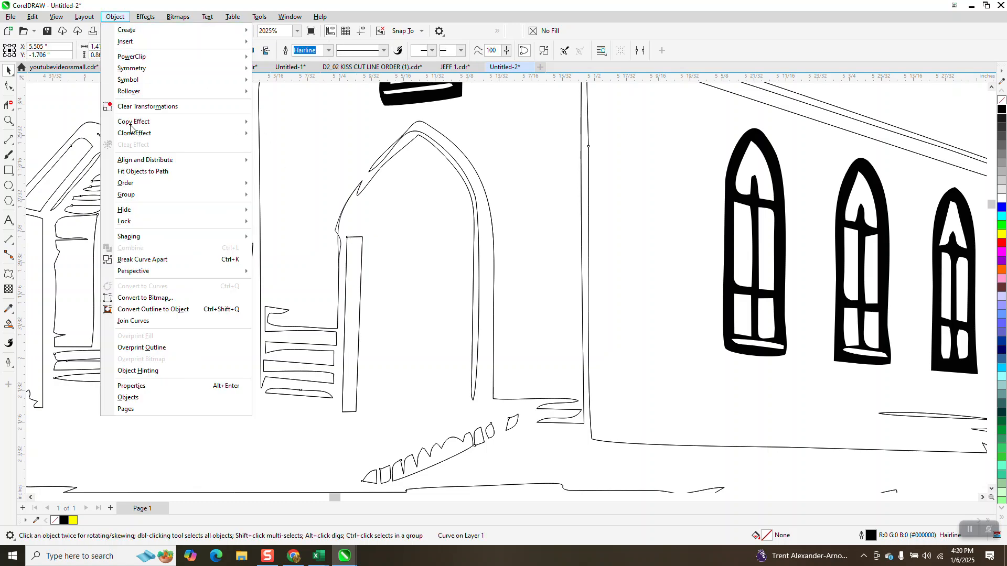
click(150, 259)
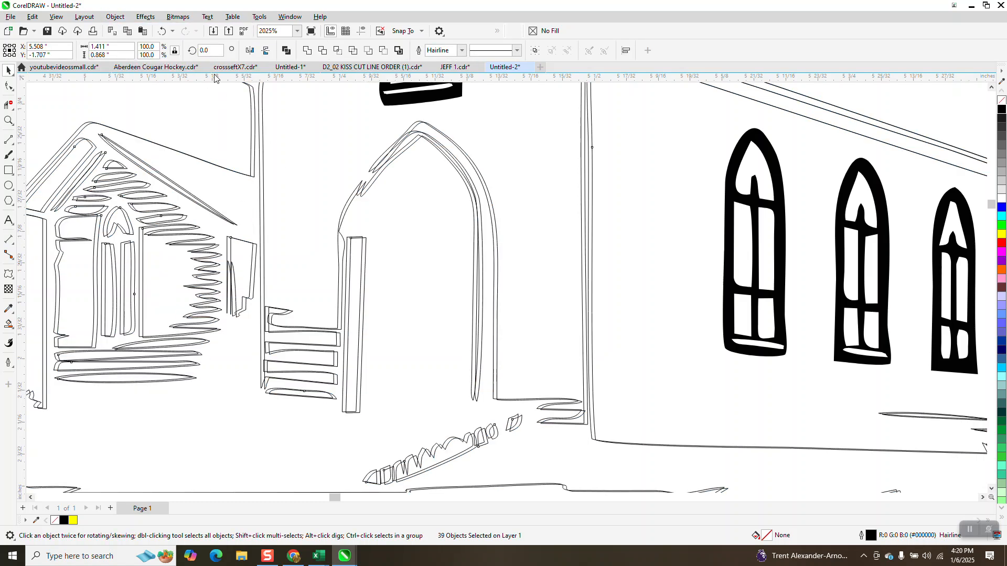
click(162, 31)
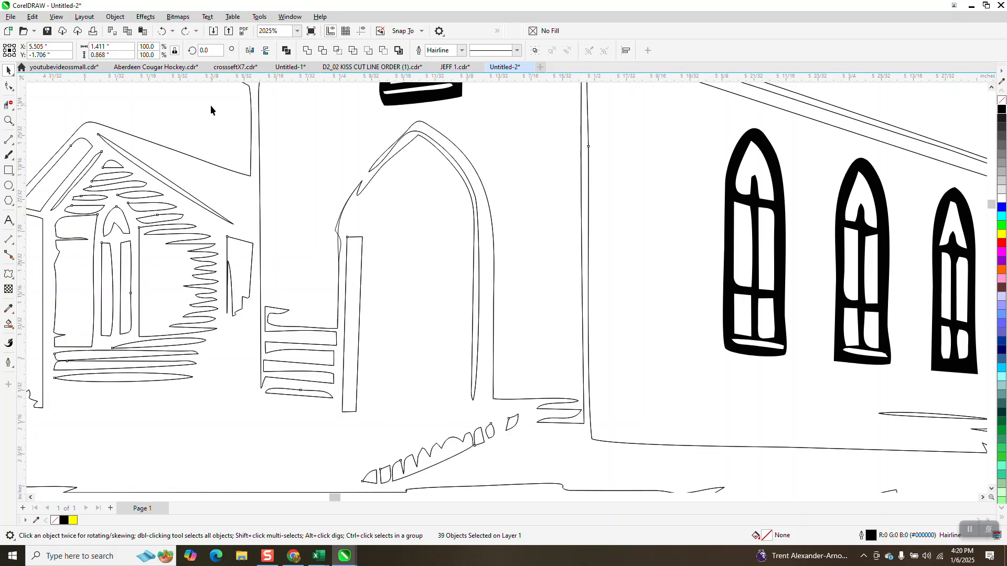
Delete the narrow upright strip along the inside of the doorway's left edge
click(363, 240)
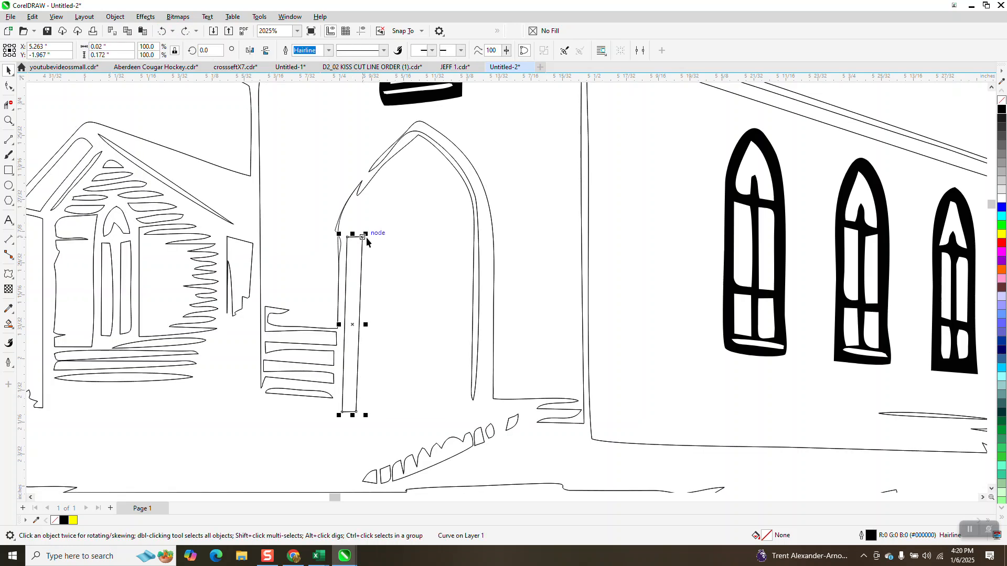
key(ctrl+d)
click(363, 241)
key(Delete)
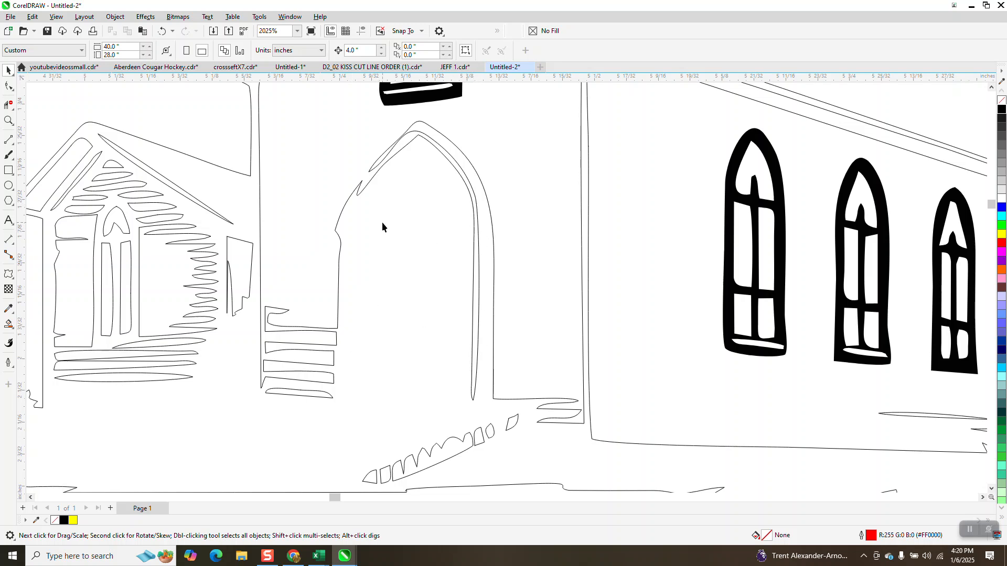
Break the front wall curve apart at the doorway's left corner above the steps and at the inner arch line's lower end
click(8, 86)
click(338, 309)
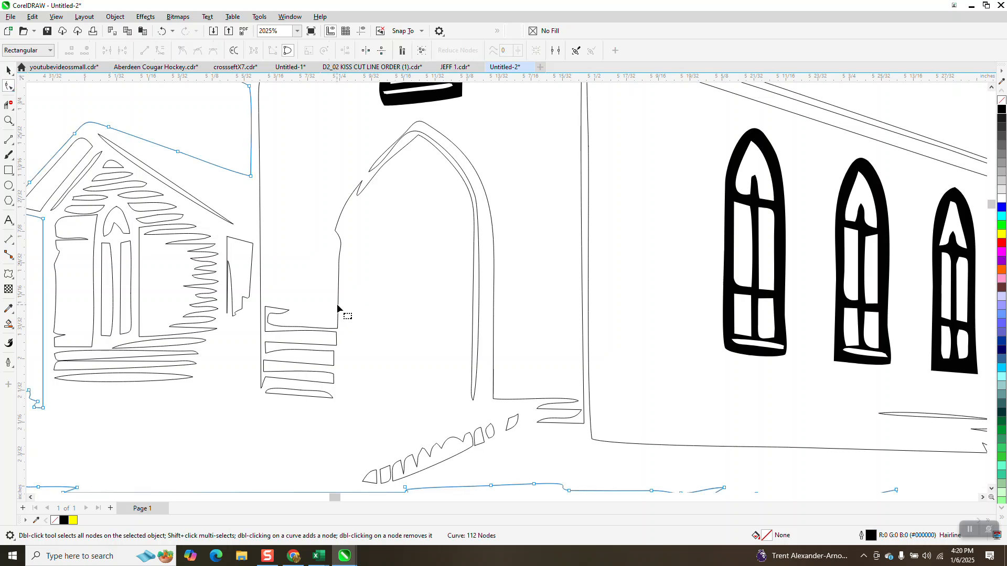
click(337, 330)
right_click(337, 330)
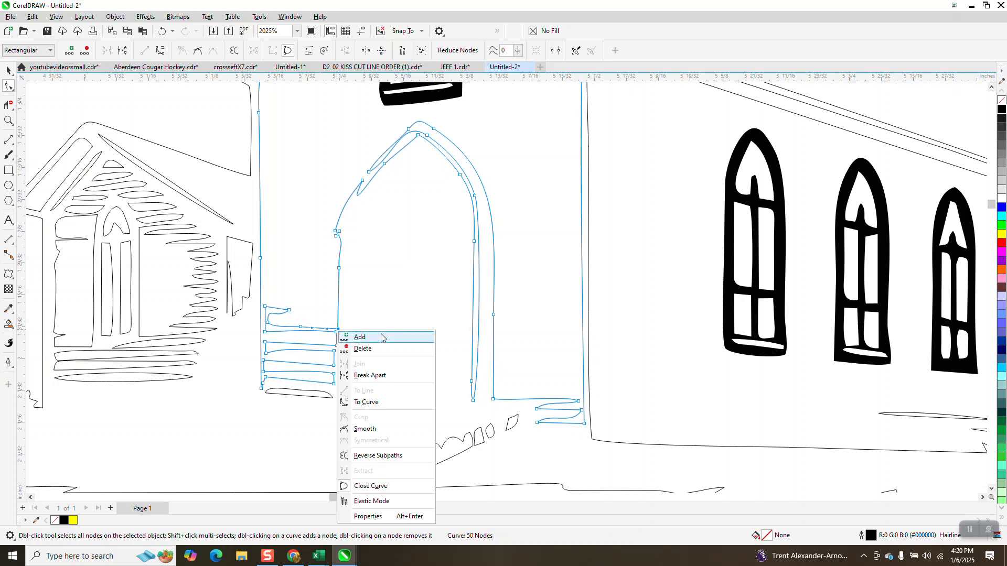
click(382, 375)
click(474, 401)
right_click(473, 402)
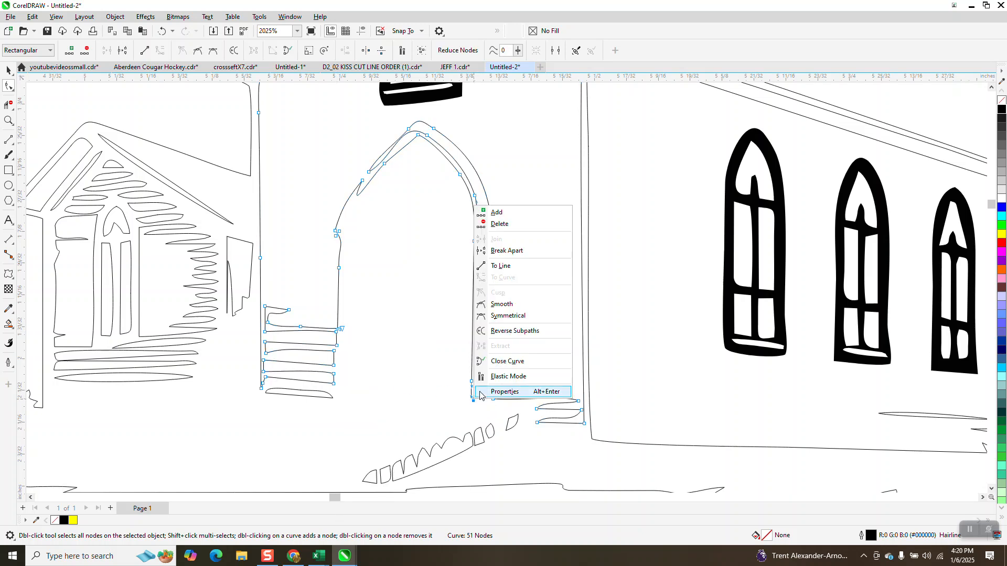
click(507, 252)
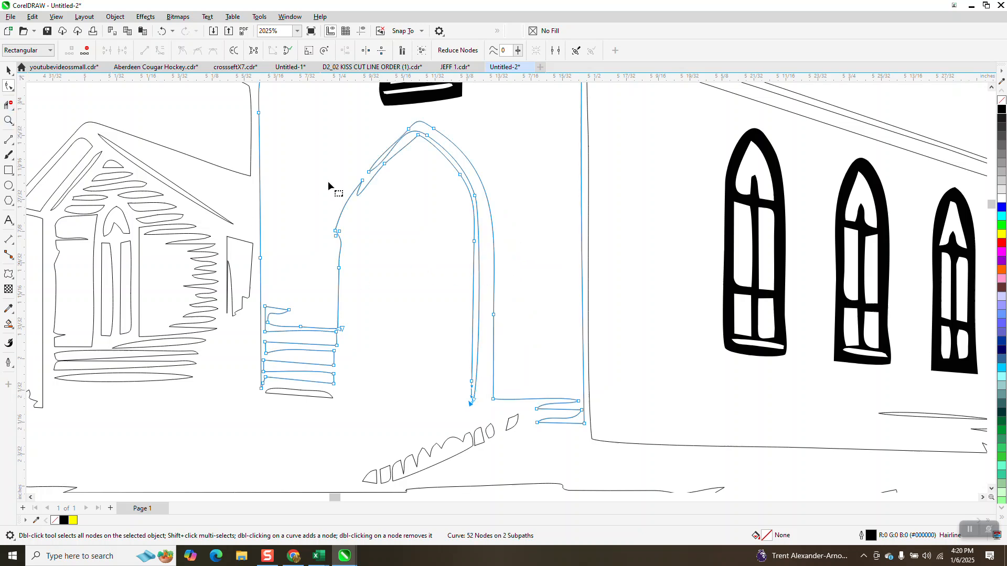
Remove the inner arch line on the doorway's right side with Virtual Segment Delete, undoing the excess deletion of the outer arch
click(8, 104)
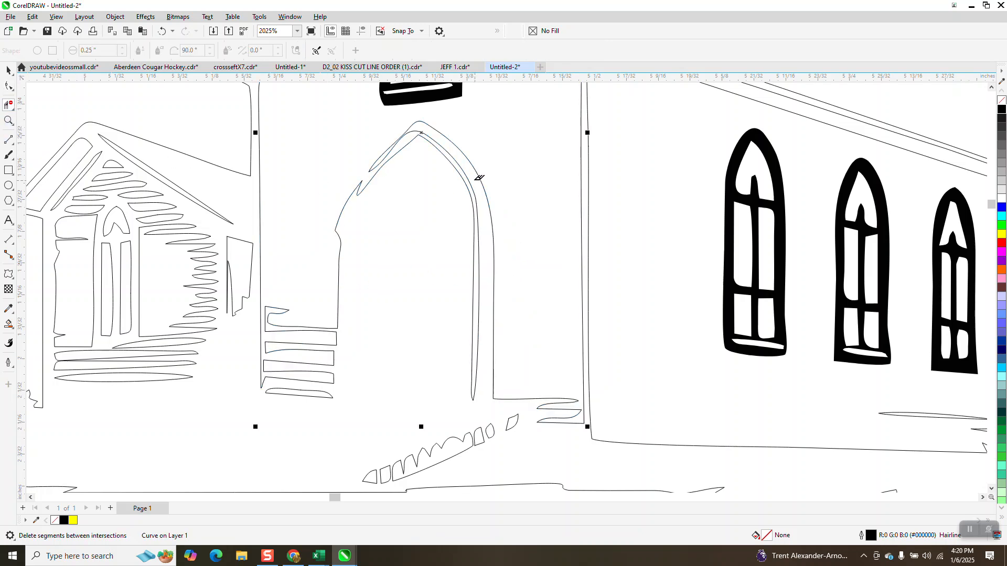
drag(461, 187, 485, 259)
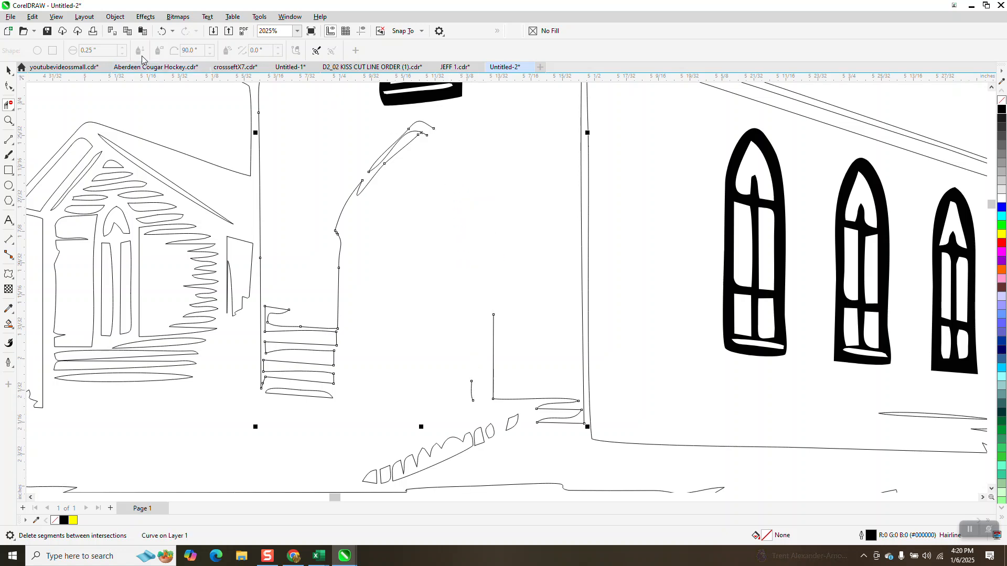
click(162, 31)
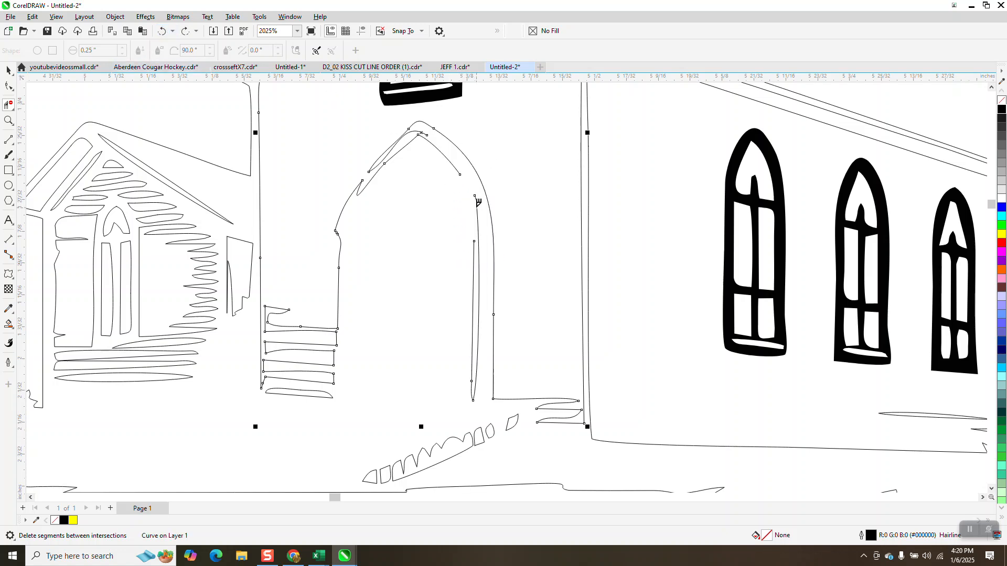
click(474, 400)
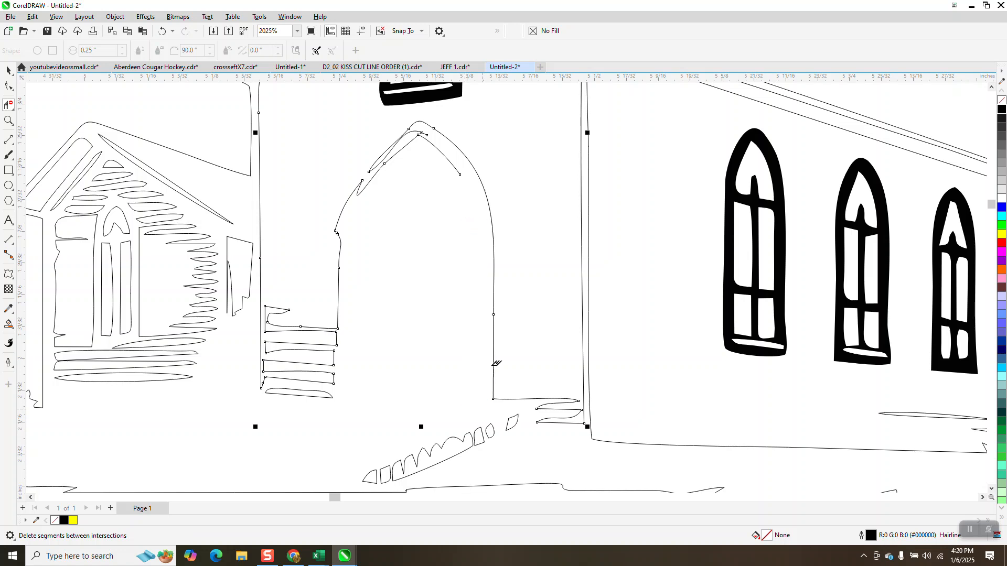
click(457, 165)
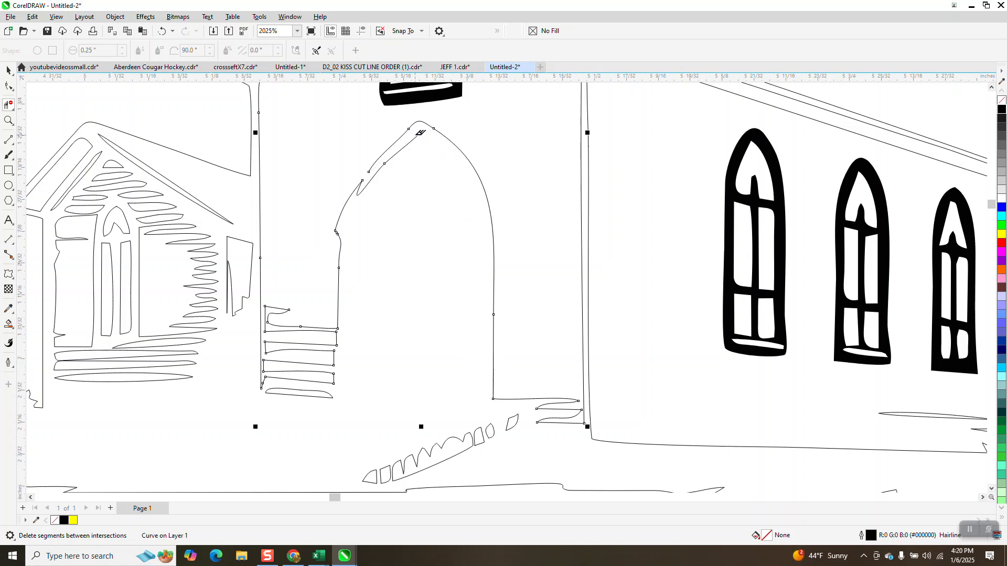
Delete the jagged inner segments on the arch's left slope and the doorway's left edge down to the steps
click(415, 137)
click(376, 181)
drag(319, 181, 424, 306)
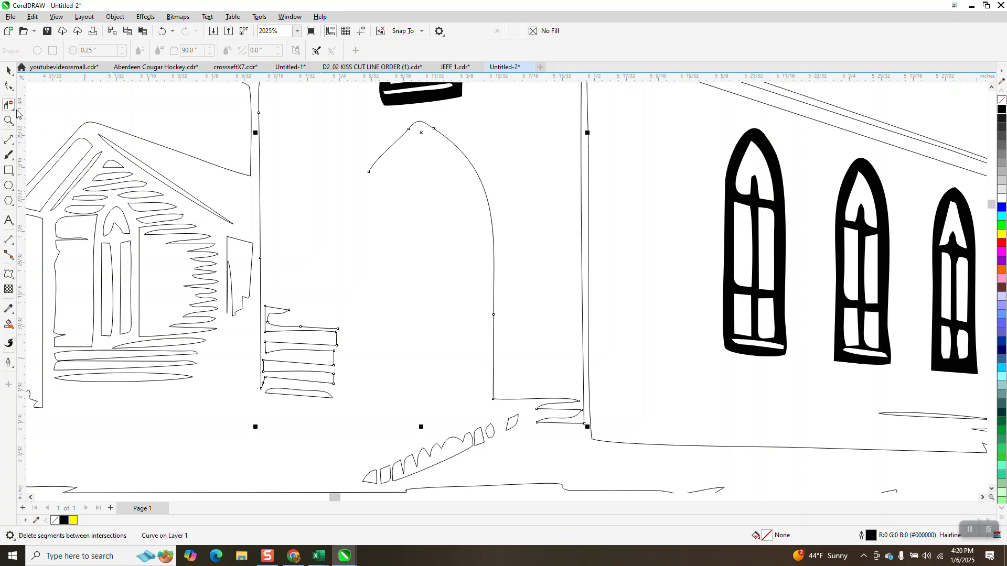
Draw straight 2-point lines from the arch's open left end down to the doorway base and across to the lowest step
click(15, 150)
click(48, 151)
mouse_move(367, 172)
mouse_down()
mouse_move(366, 399)
mouse_move(333, 398)
mouse_move(327, 374)
mouse_up()
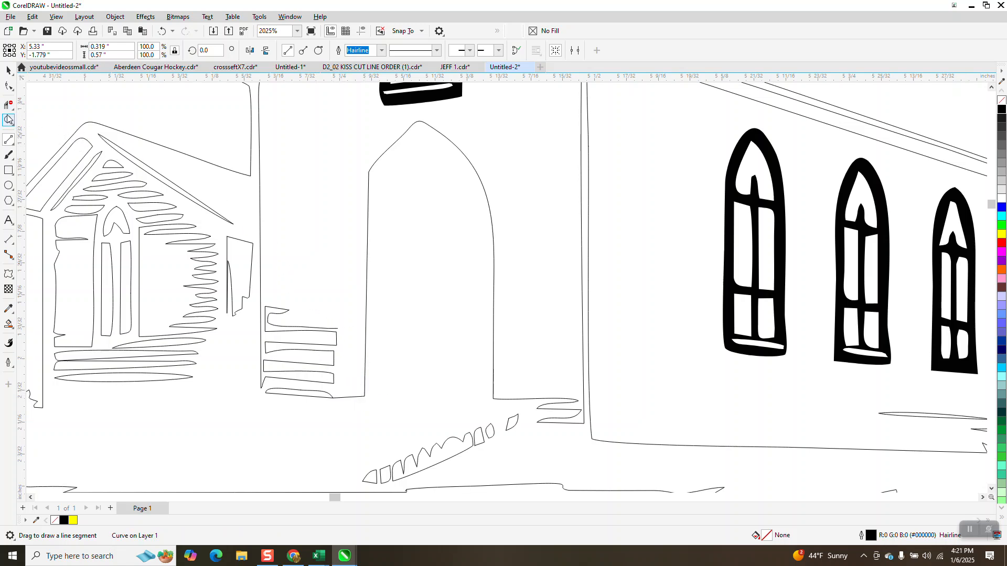
Try to smooth the doorway arch's peak by deleting the two nodes on either side of it
click(8, 120)
drag(353, 109, 549, 226)
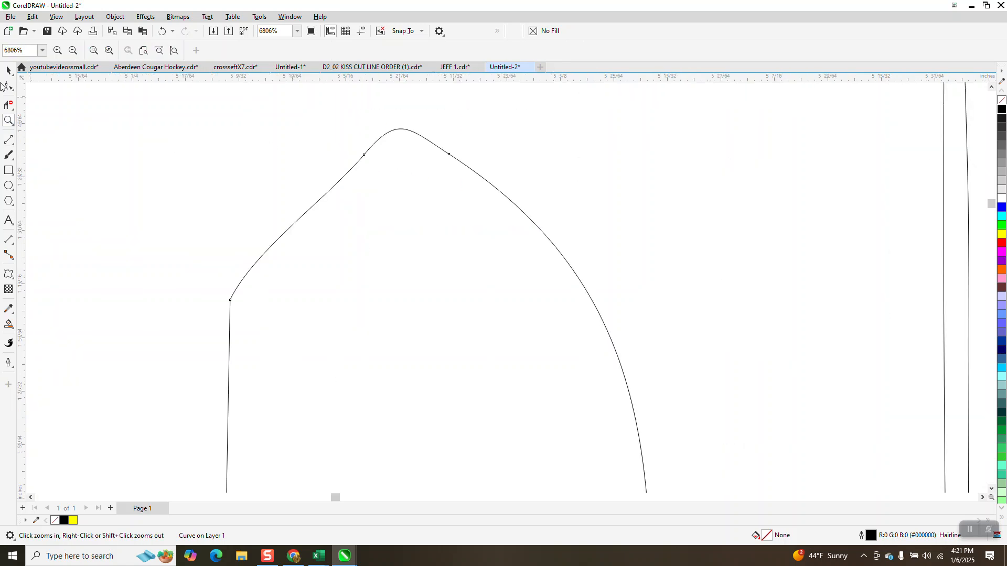
click(8, 86)
drag(328, 115, 477, 185)
key(Delete)
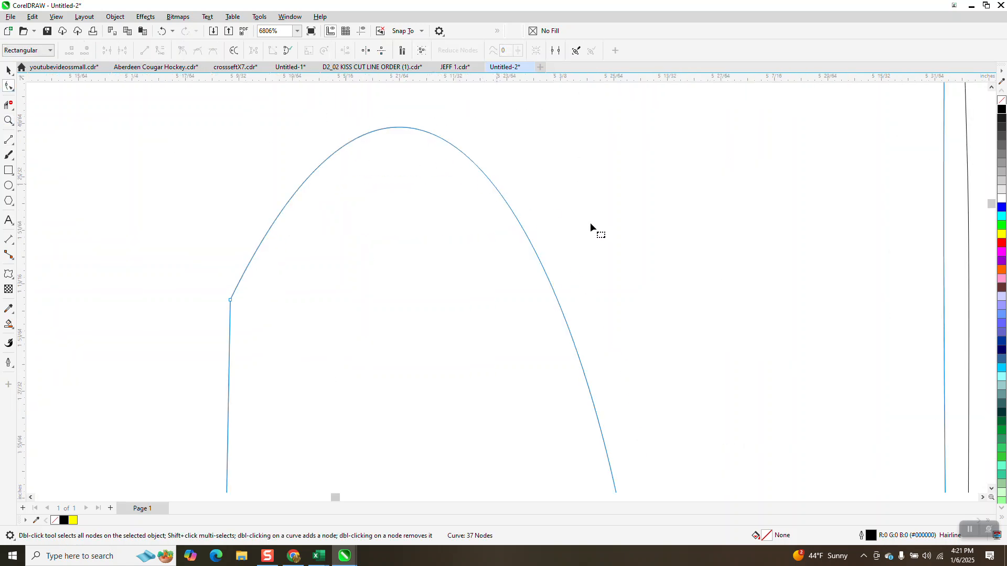
scroll(582, 224, down, 1)
click(162, 31)
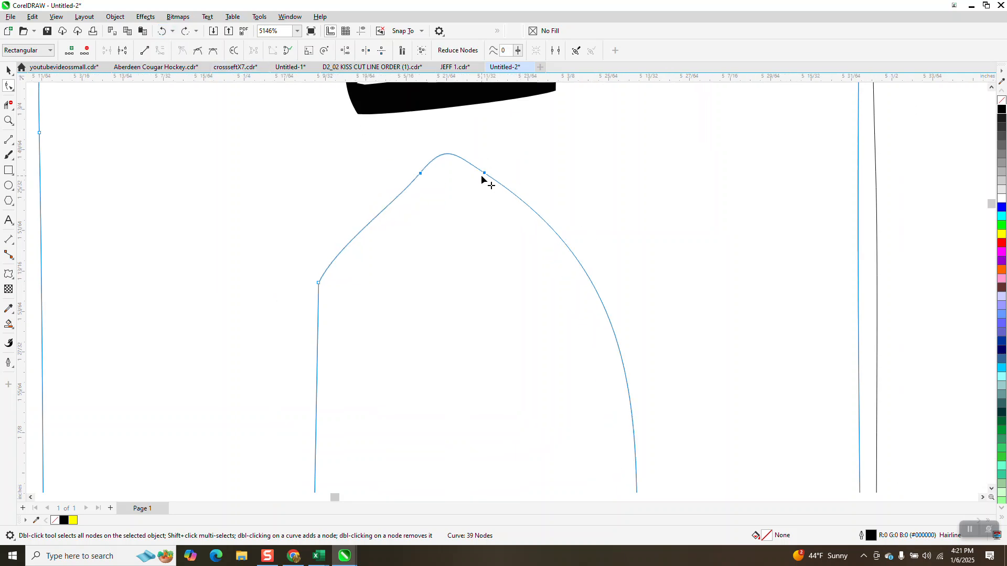
Try to round the doorway arch by deleting its two peak nodes, shifting the one on the right slope outward first
drag(412, 157, 505, 172)
click(443, 177)
click(443, 175)
click(441, 172)
key(Delete)
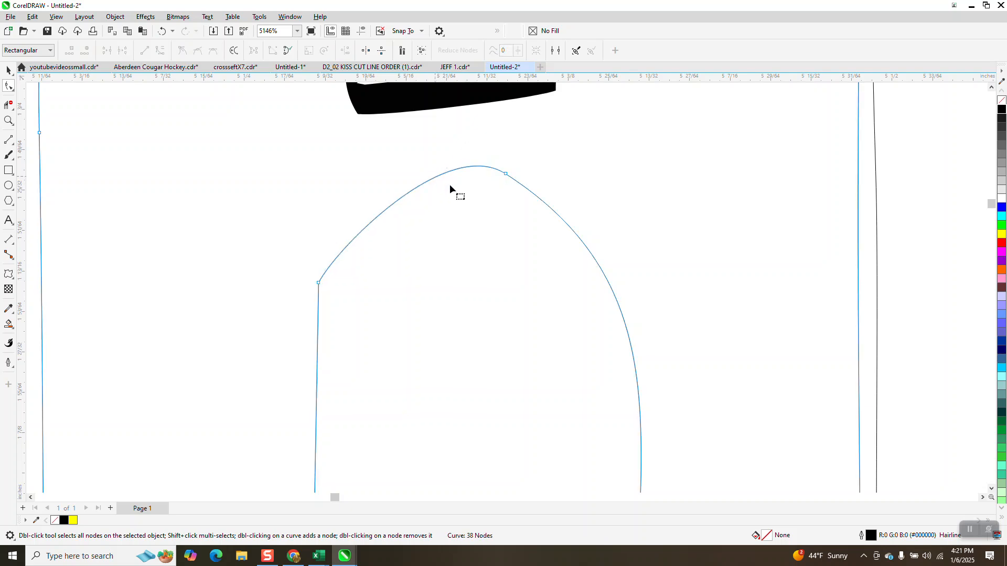
click(506, 174)
key(Delete)
scroll(533, 224, down, 3)
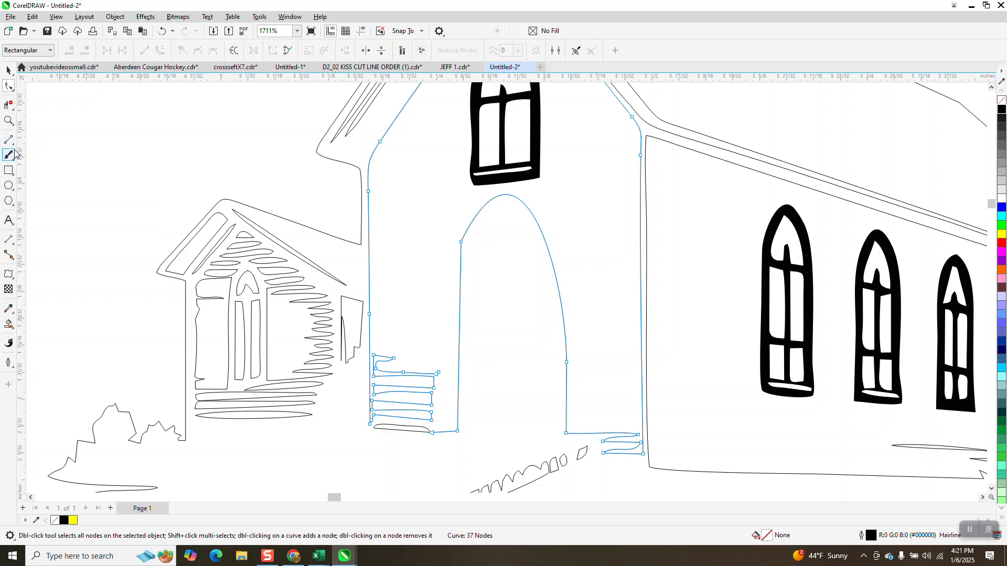
Break the wall outline apart at the two nodes where the doorway's sides meet its base
click(15, 95)
click(24, 85)
drag(570, 442, 570, 439)
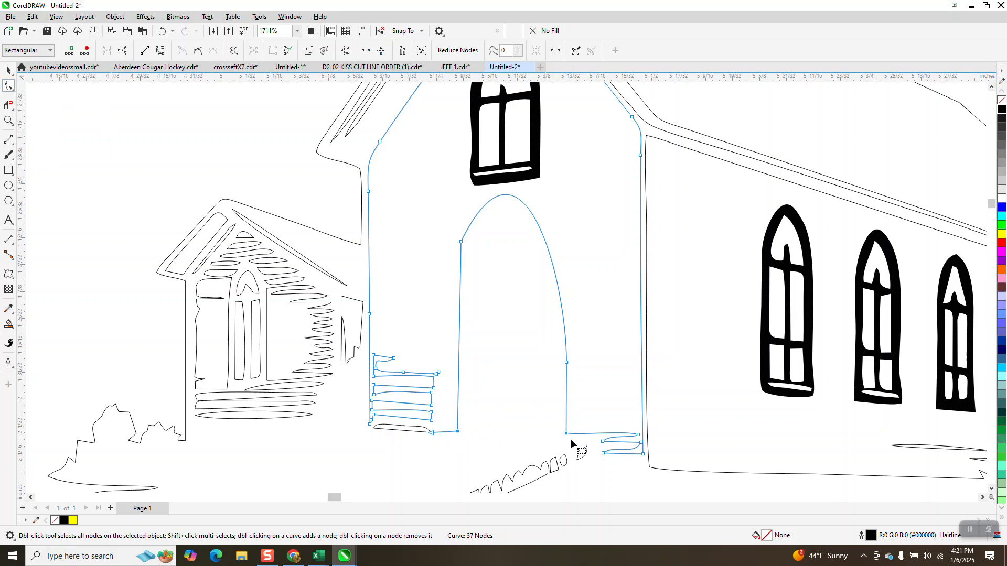
right_click(566, 432)
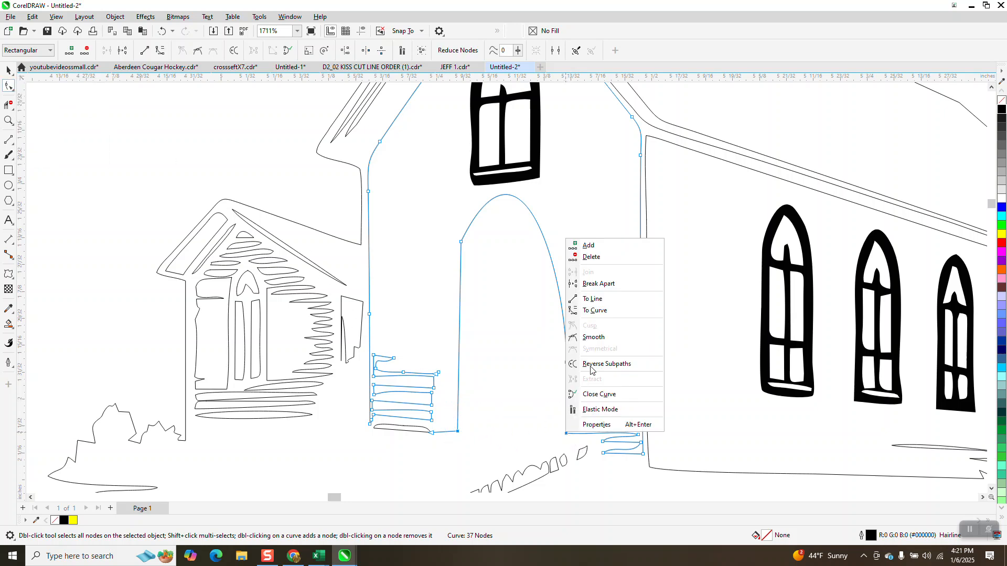
click(595, 284)
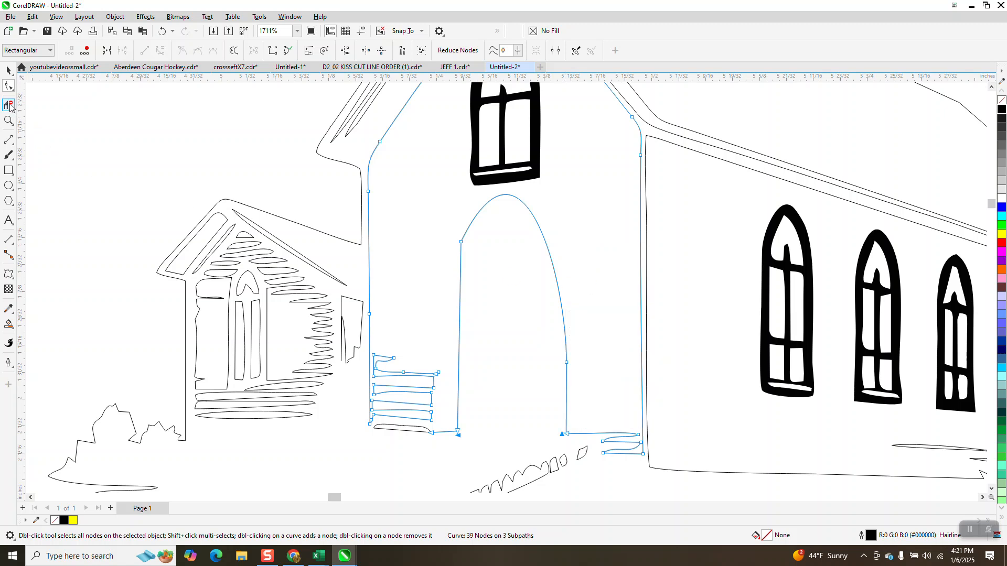
Remove the entire traced doorway arch and the remaining right side line with Virtual Segment Delete
click(8, 104)
drag(437, 240, 605, 321)
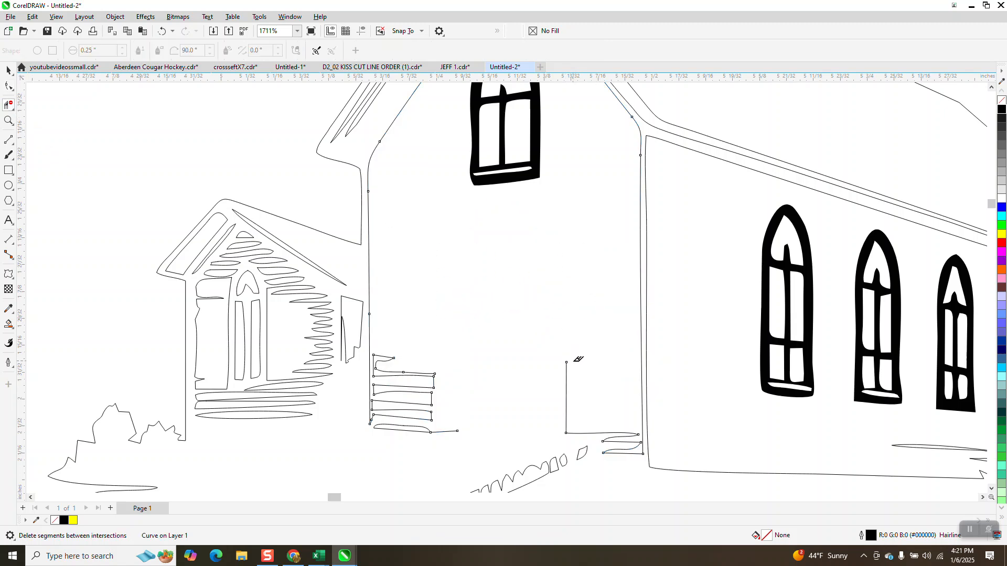
click(566, 385)
Draw a rectangle about 0.127 by 0.256 inches in the doorway opening, spanning the two open base line ends
click(9, 170)
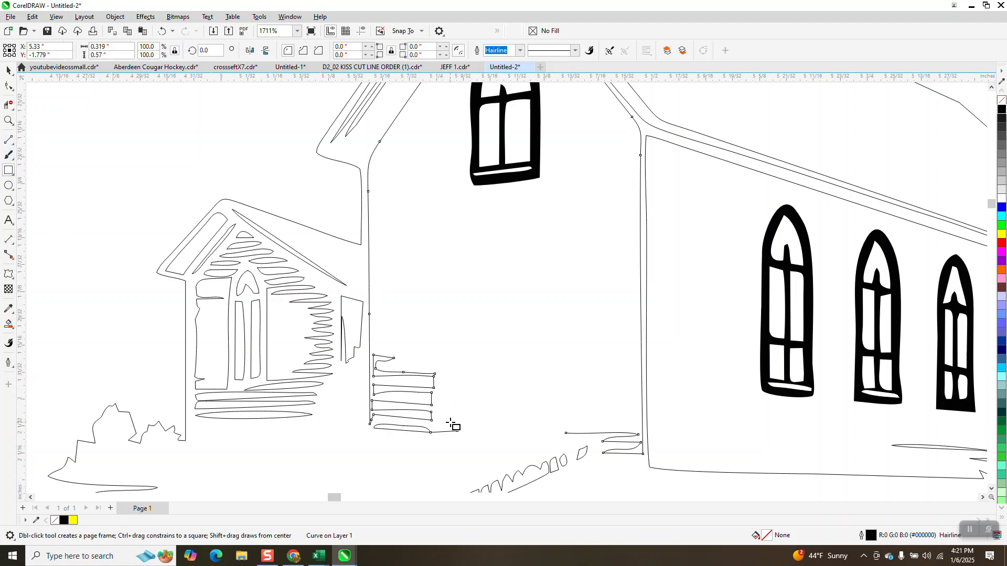
drag(565, 433, 545, 211)
key(Delete)
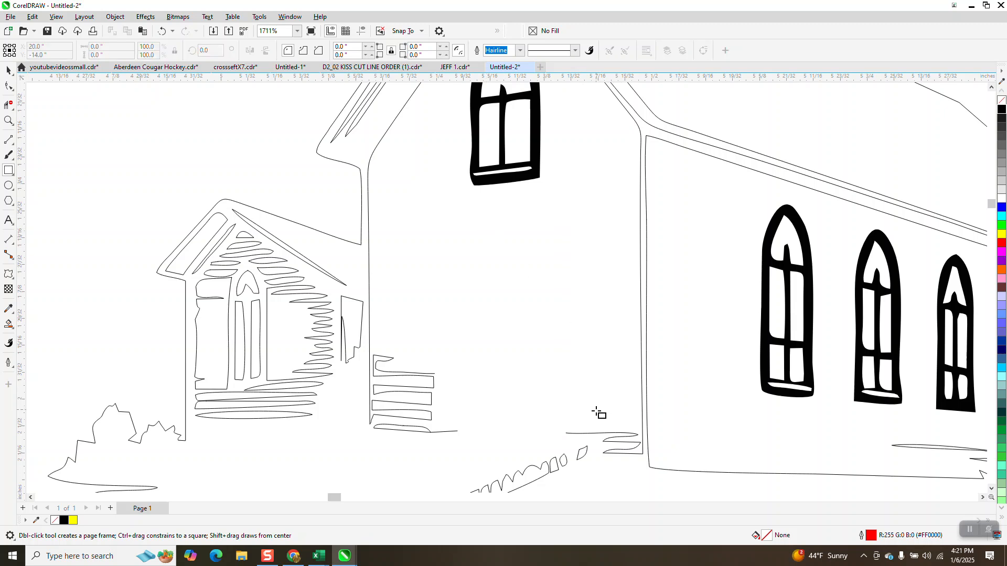
mouse_move(566, 433)
mouse_down()
mouse_move(564, 212)
mouse_move(457, 213)
mouse_up()
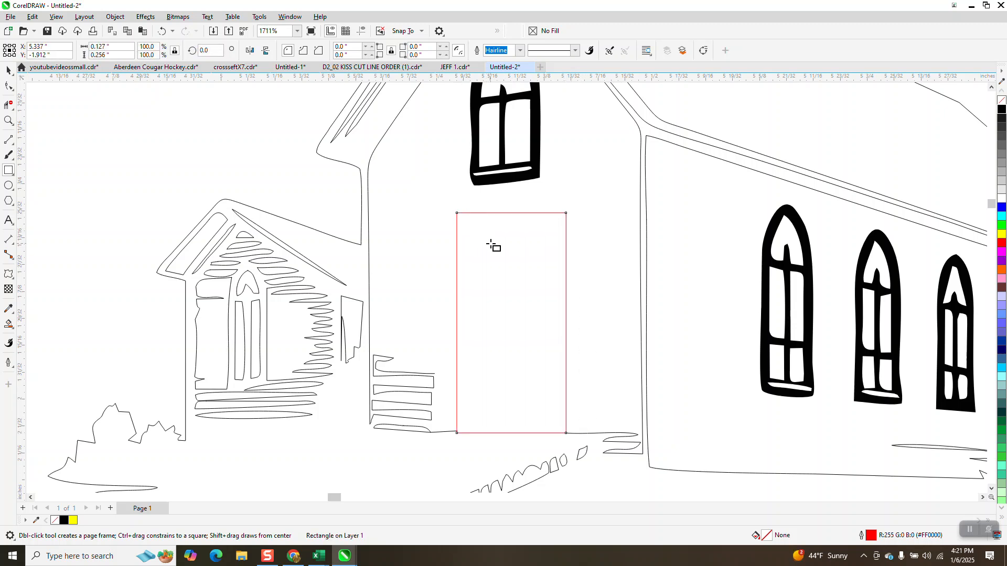
Round both upper corners of the doorway rectangle with a 0.5 inch radius, keeping the lower corners square
click(9, 121)
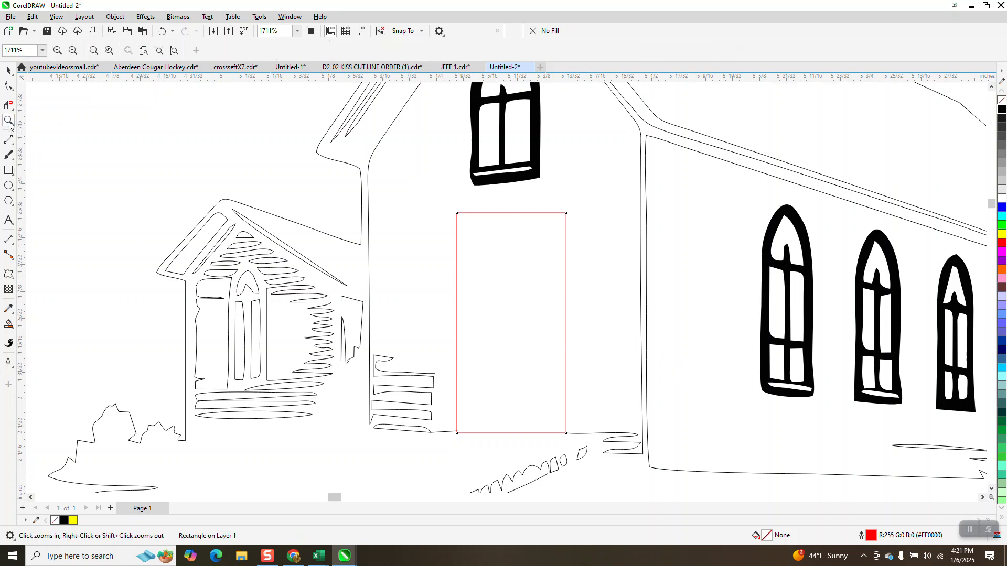
drag(425, 209, 727, 301)
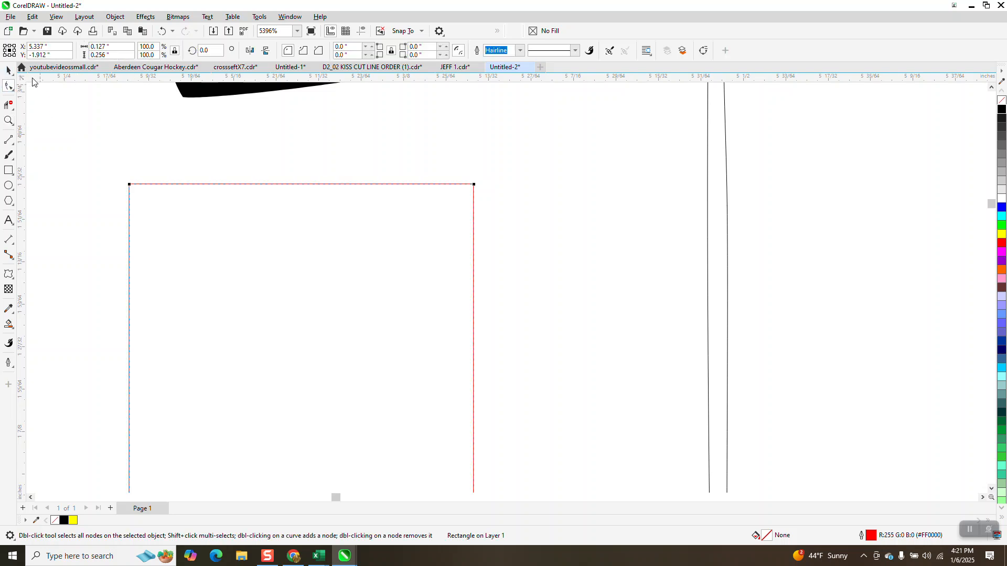
click(7, 69)
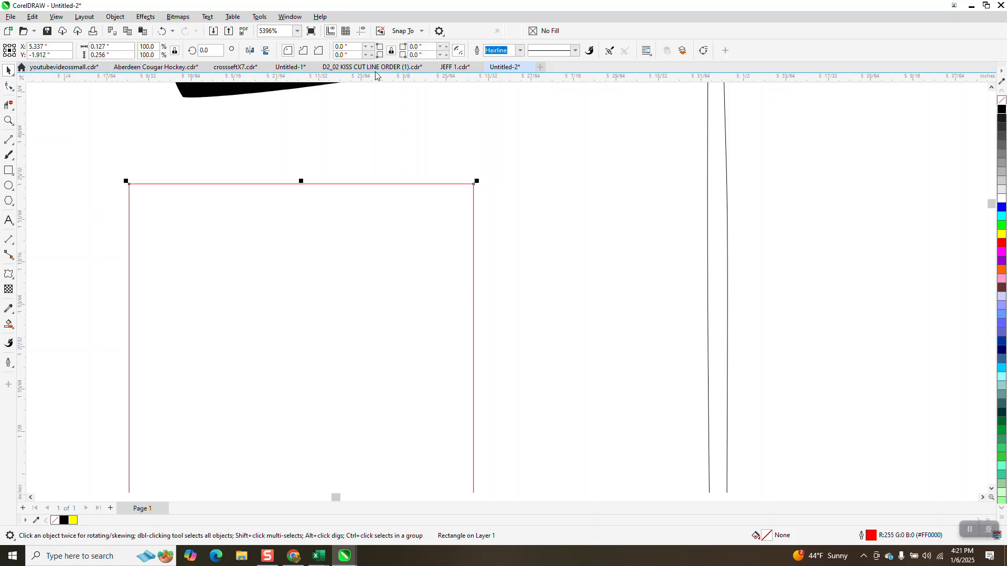
double_click(340, 48)
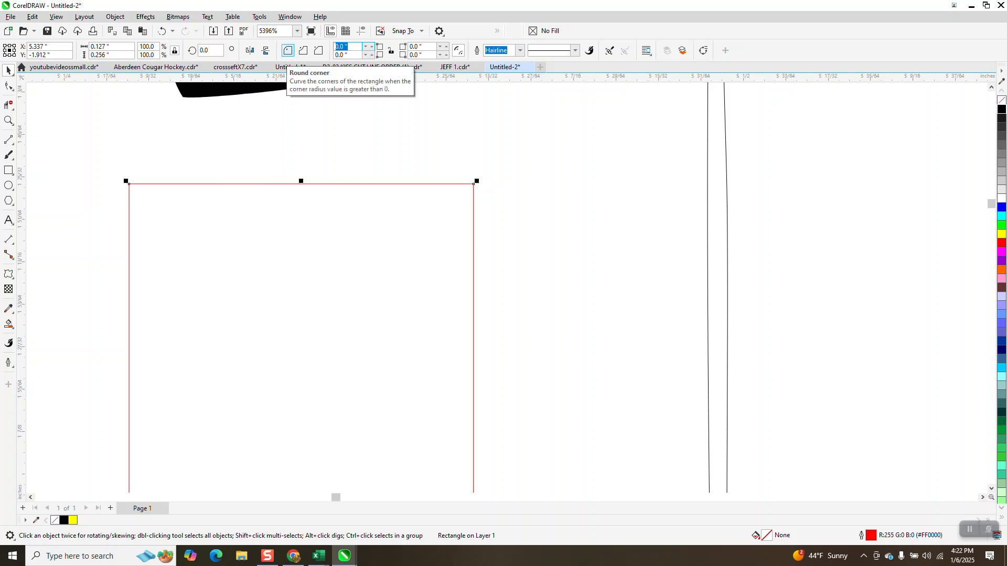
text(.5)
key(Return)
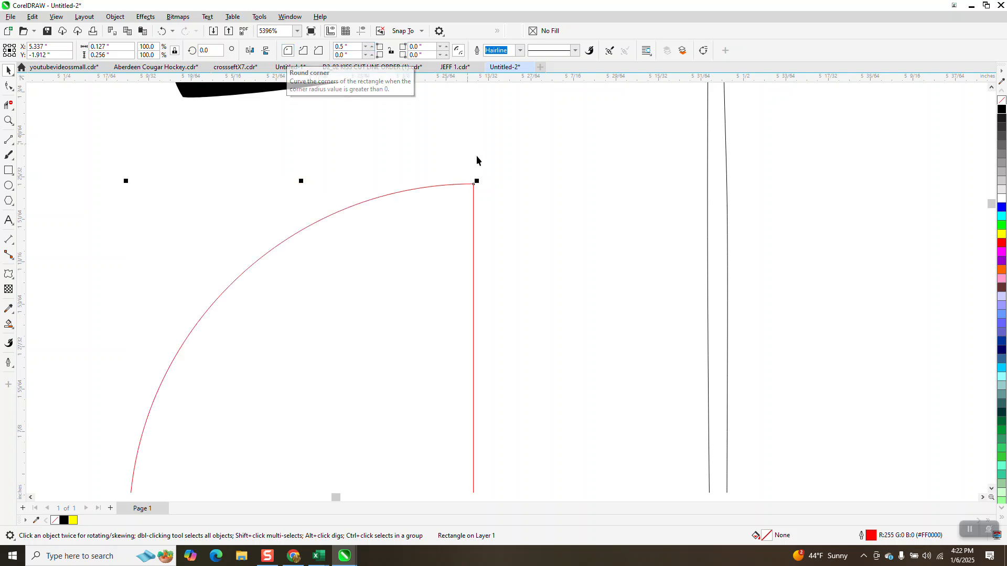
click(9, 85)
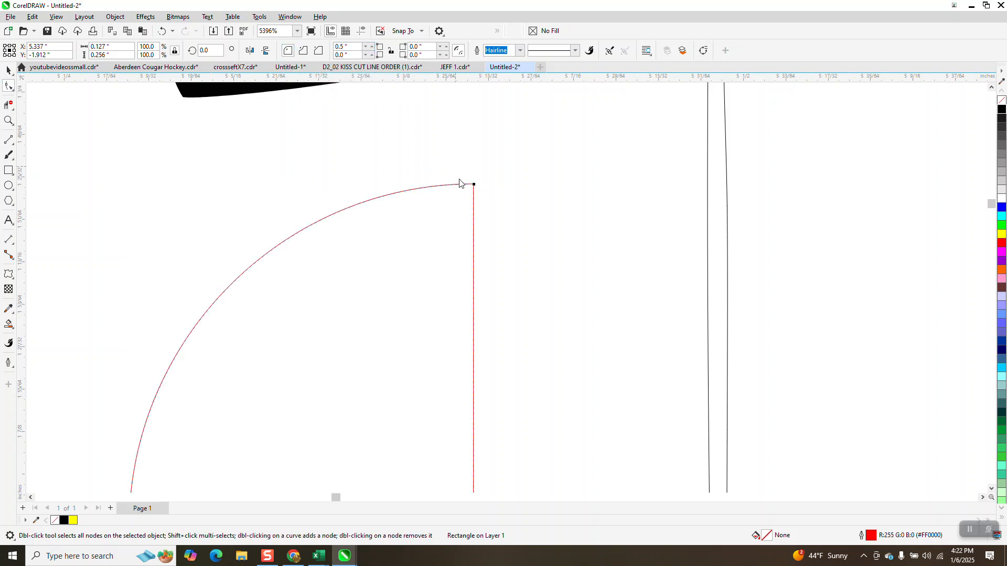
click(8, 69)
click(474, 184)
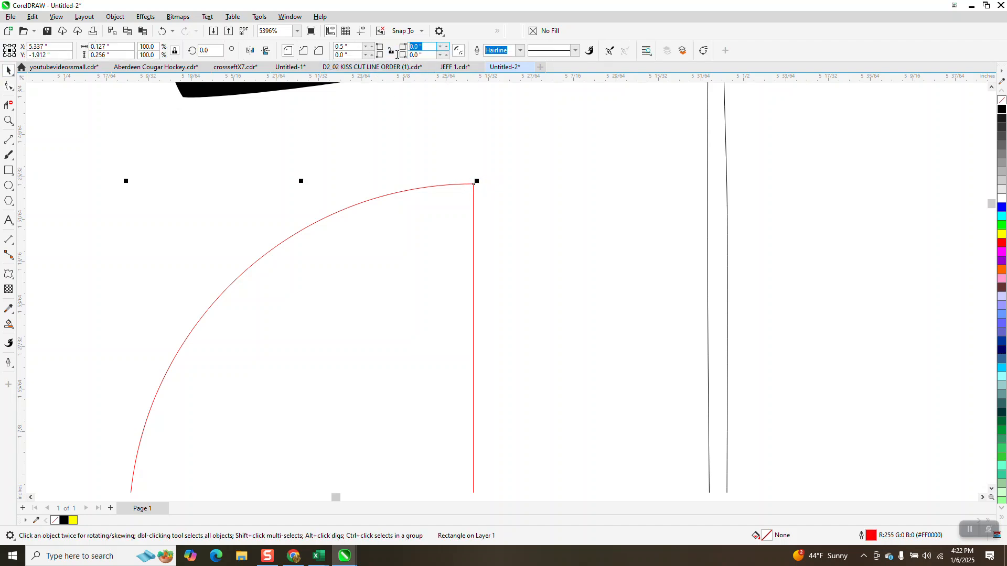
click(390, 53)
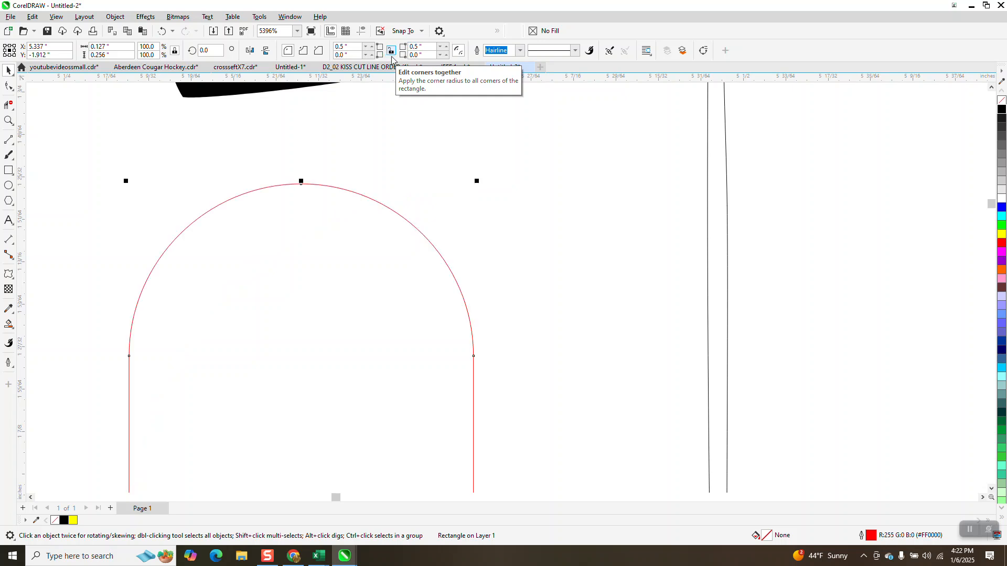
Convert the round-topped doorway rectangle to curves for node editing
scroll(435, 115, down, 4)
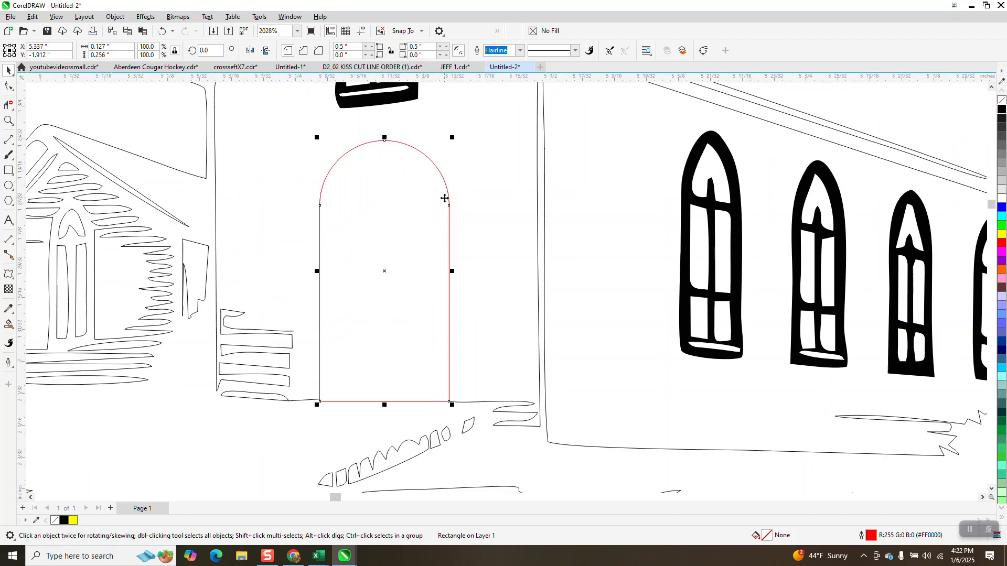
click(9, 120)
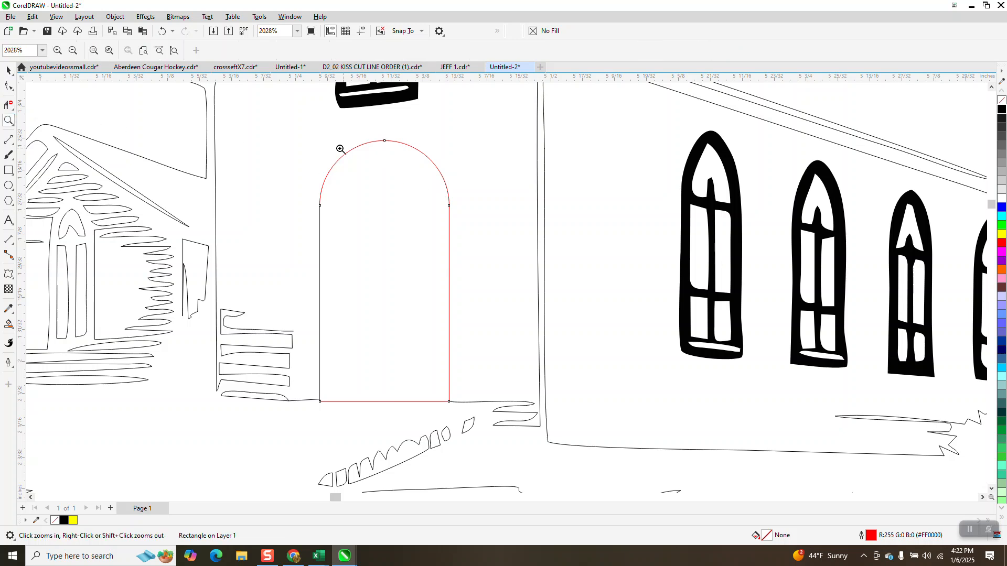
drag(511, 252, 511, 252)
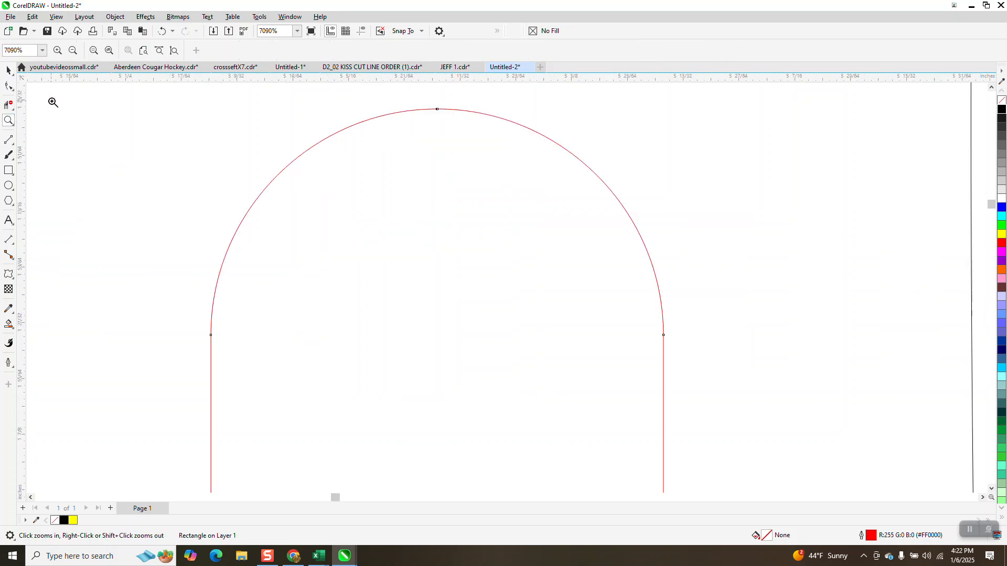
click(9, 87)
click(8, 70)
click(116, 16)
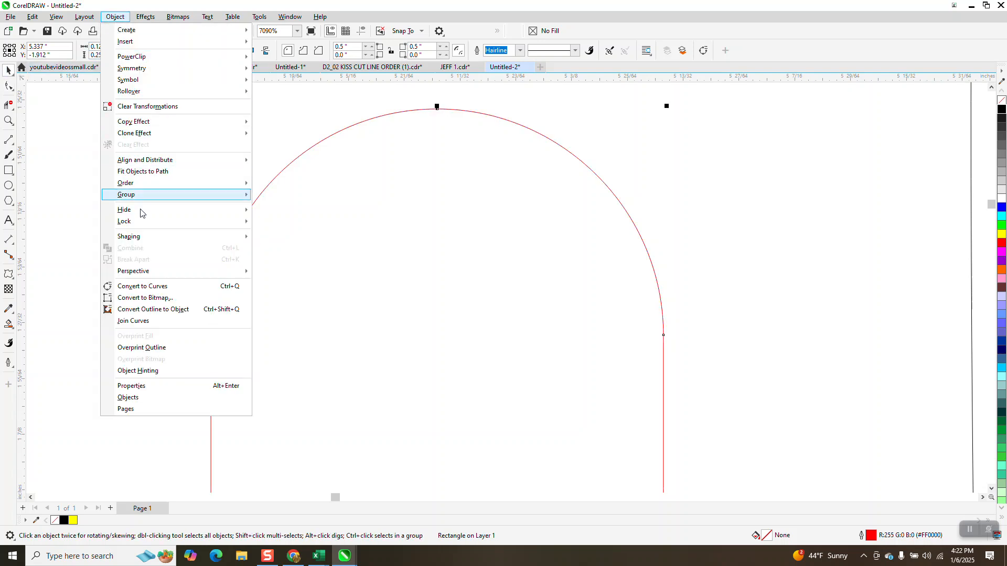
key(Escape)
key(ctrl+q)
click(9, 86)
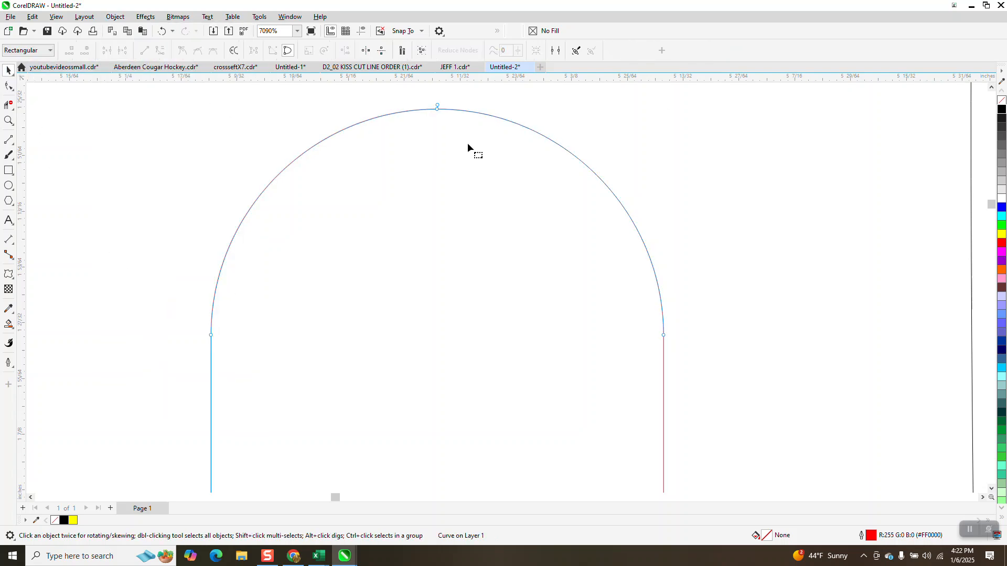
Try to reshape the arch's peak by adjusting its curve handles and moving its node, and undo the node move
click(437, 108)
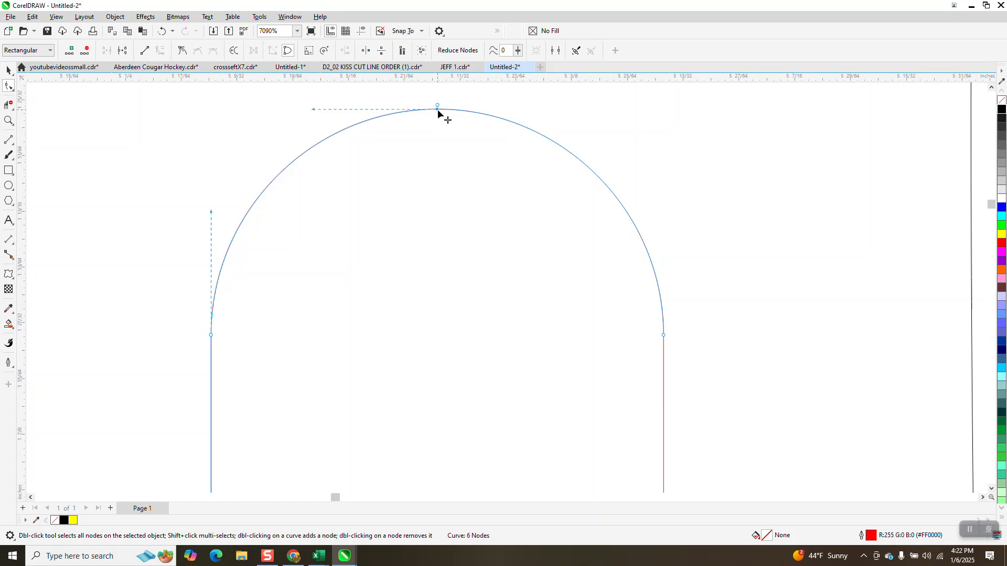
mouse_move(311, 108)
mouse_down()
mouse_move(312, 140)
mouse_move(310, 121)
mouse_up()
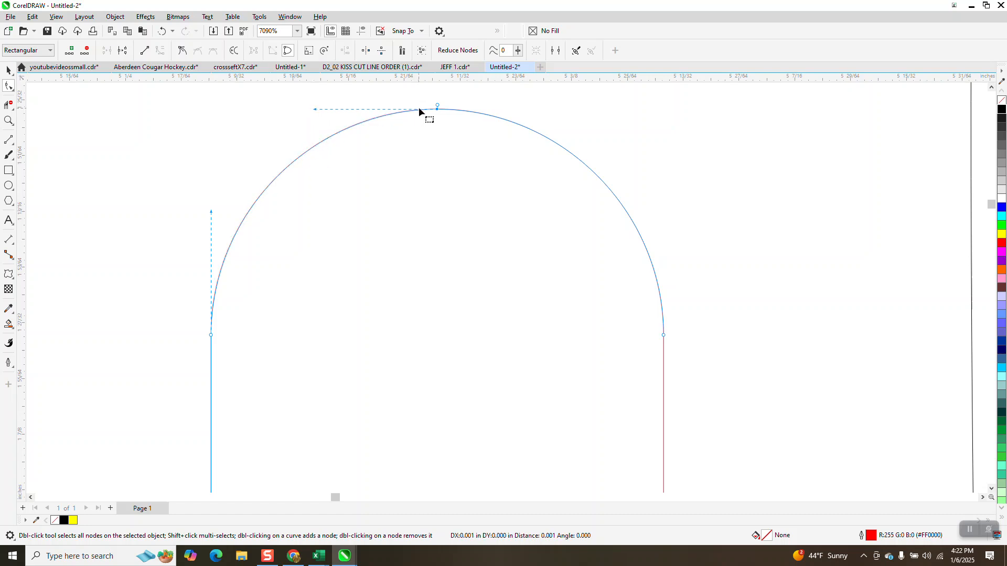
click(437, 108)
mouse_move(561, 111)
mouse_down()
mouse_move(562, 147)
mouse_move(558, 110)
mouse_up()
drag(439, 109, 436, 140)
click(162, 31)
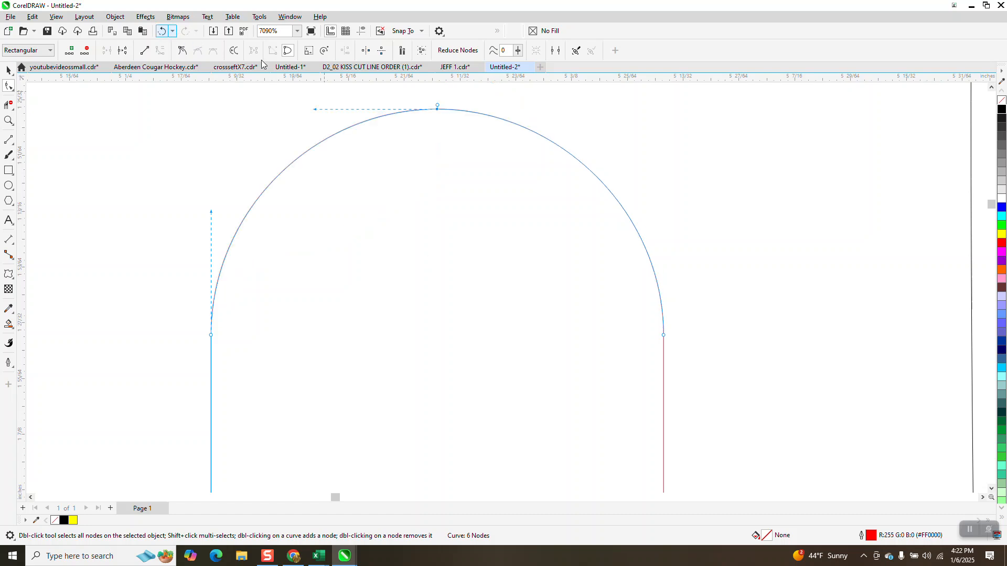
Make the arch's peak node a cusp and pull the left curve's two handles downward to start a point
right_click(434, 109)
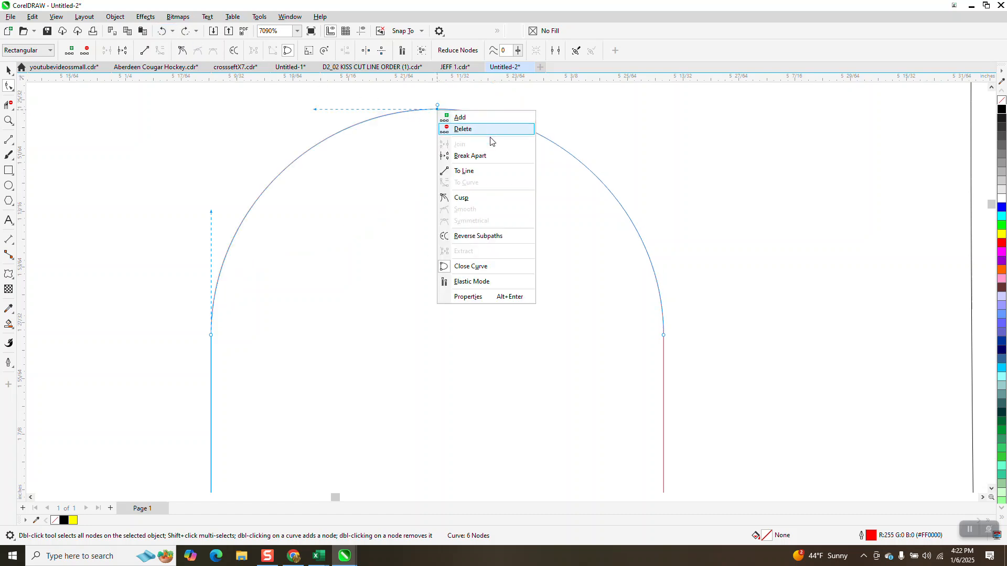
click(472, 197)
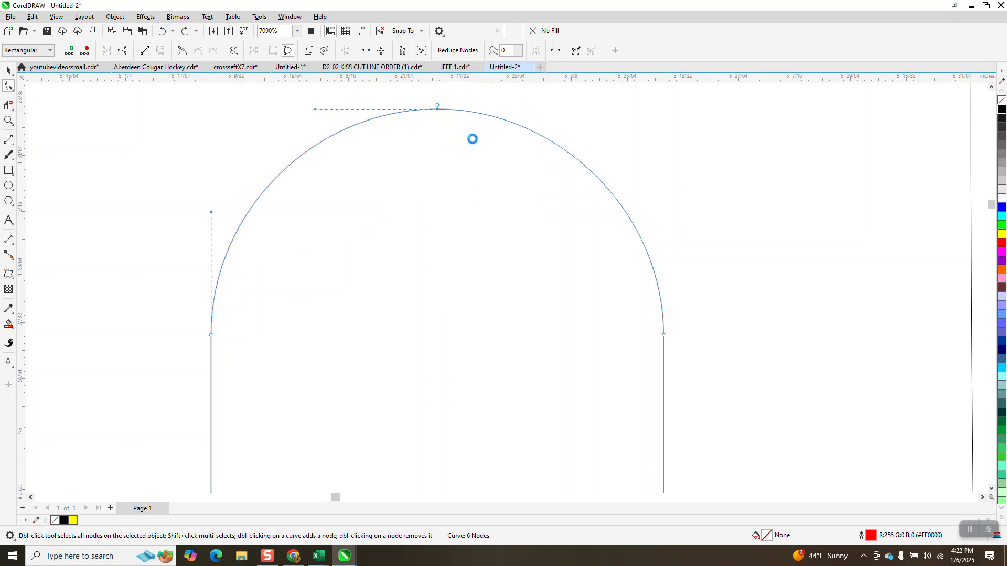
click(435, 109)
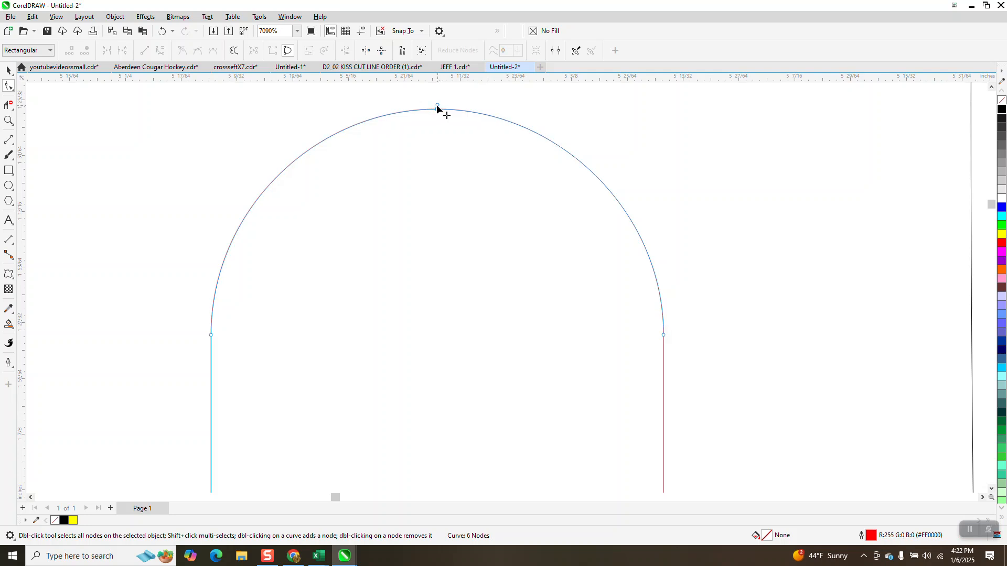
click(399, 112)
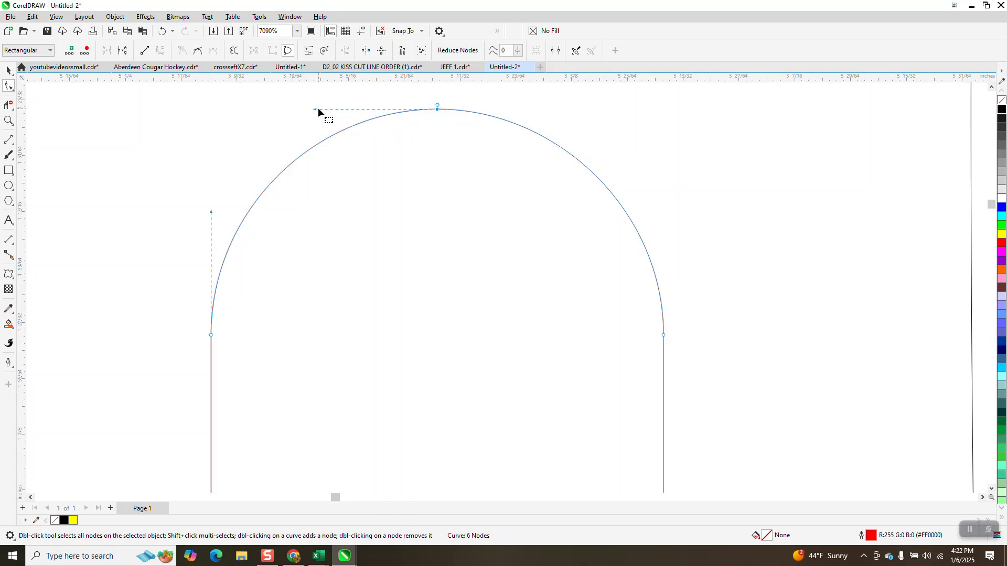
drag(315, 110, 299, 167)
drag(209, 212, 211, 233)
Convert the doorway's straight left side to a curve and tilt the left shoulder node's upper handle slightly inward
right_click(211, 337)
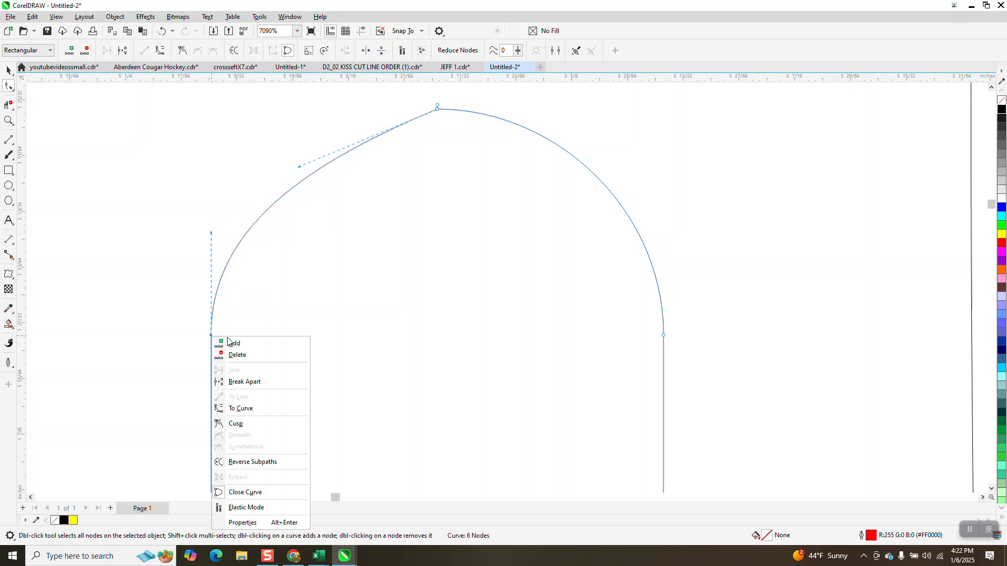
click(251, 409)
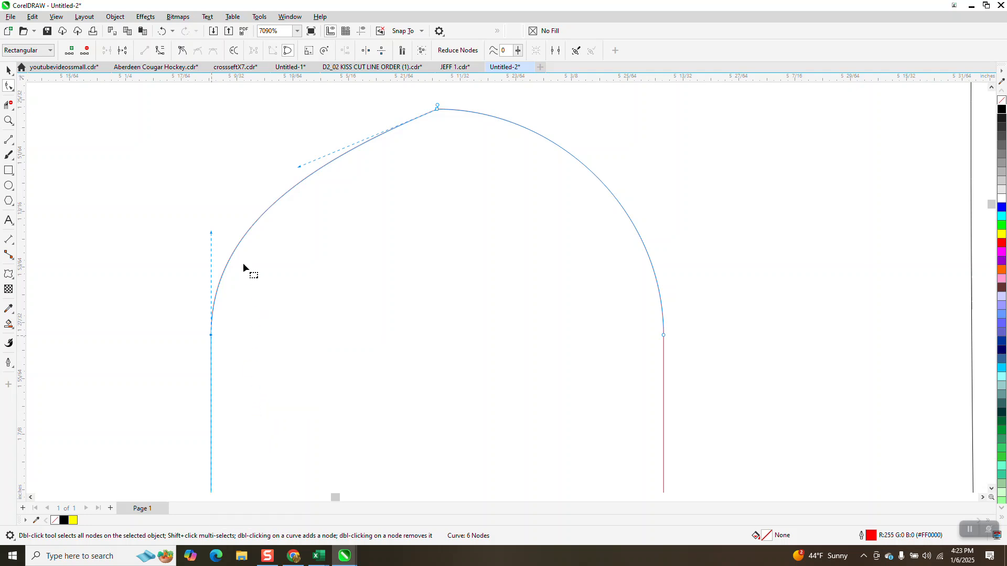
mouse_move(212, 234)
mouse_down()
mouse_move(249, 236)
mouse_move(227, 236)
mouse_move(217, 223)
mouse_up()
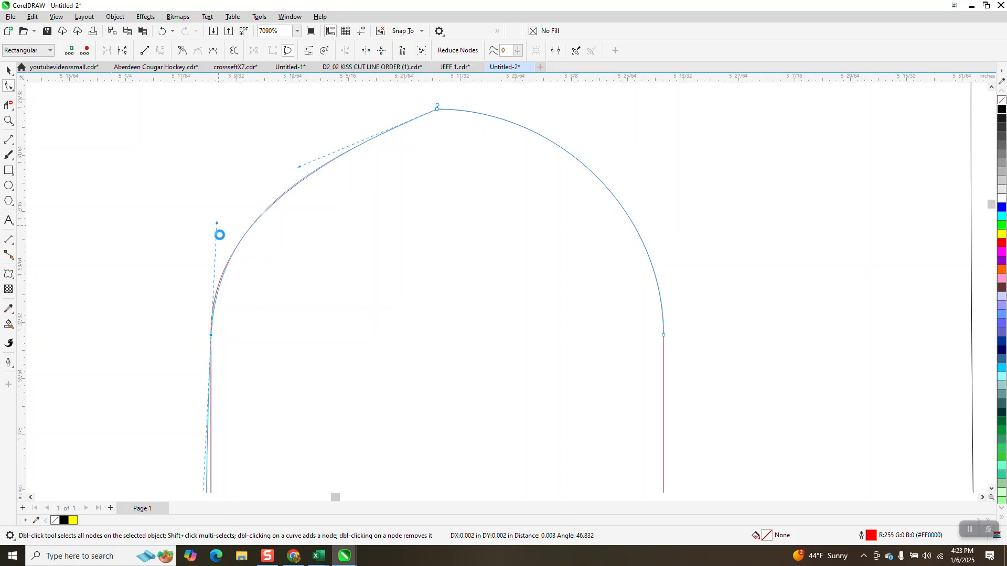
Make the left shoulder node a cusp and pull the left slope's handles inward to flatten it toward the peak
right_click(210, 335)
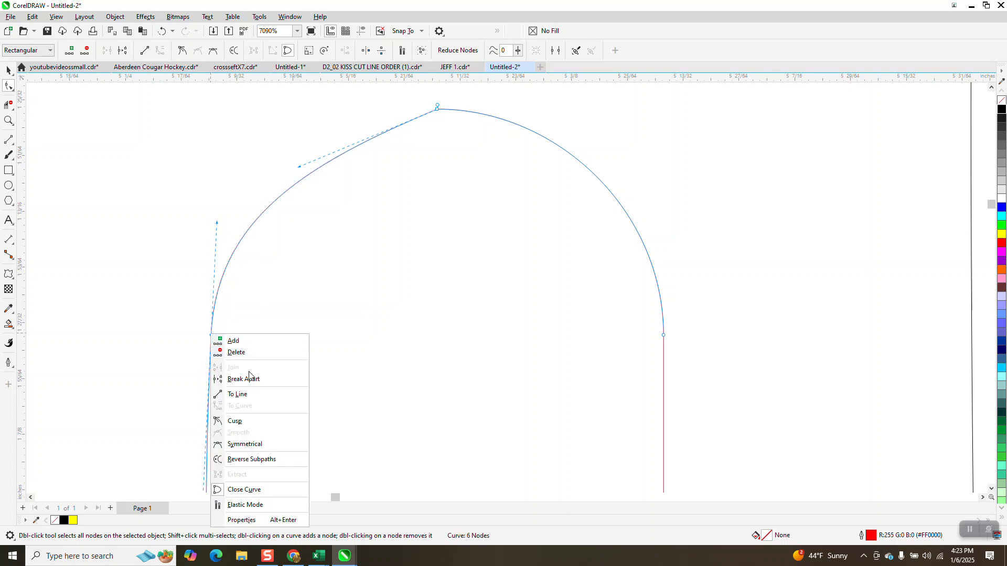
click(239, 421)
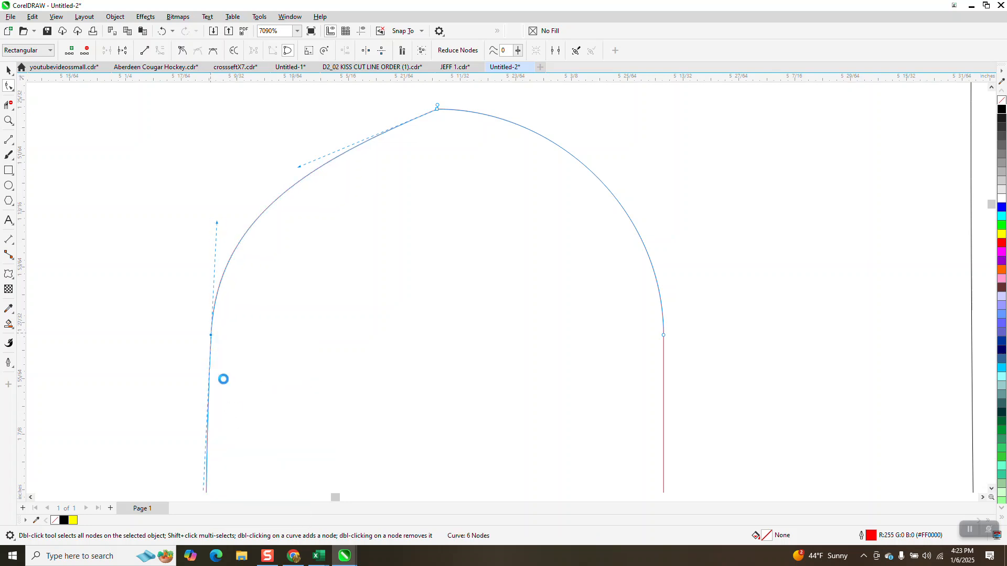
drag(218, 225, 278, 225)
drag(299, 166, 307, 179)
scroll(335, 169, down, 2)
scroll(356, 176, down, 2)
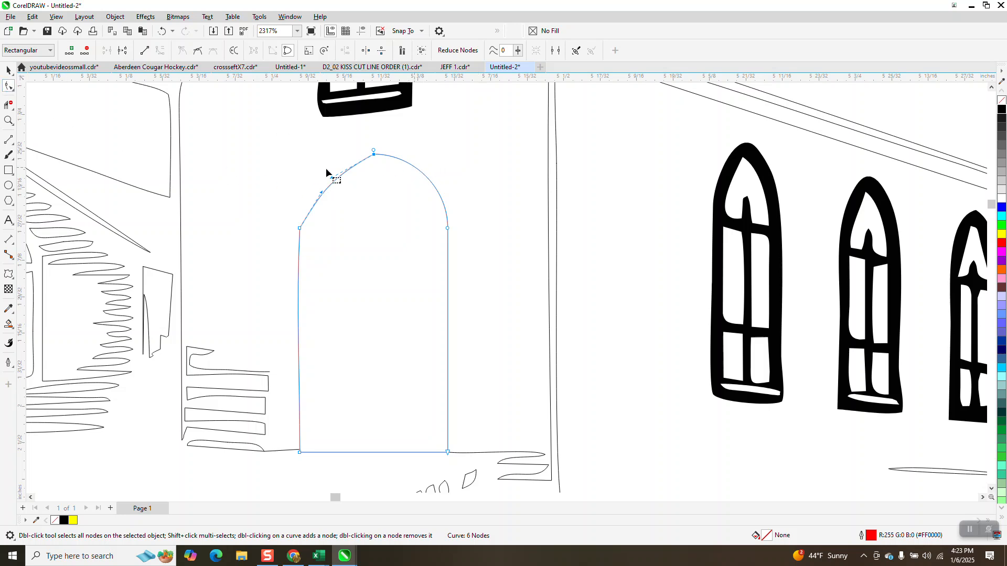
Break the doorway outline apart at its peak node and at its lower right corner node
click(12, 89)
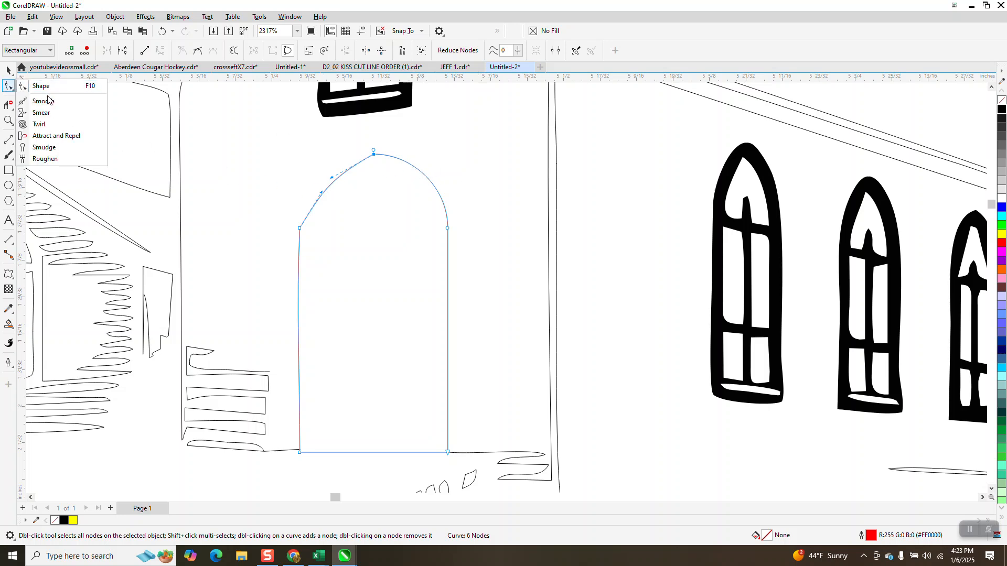
click(41, 86)
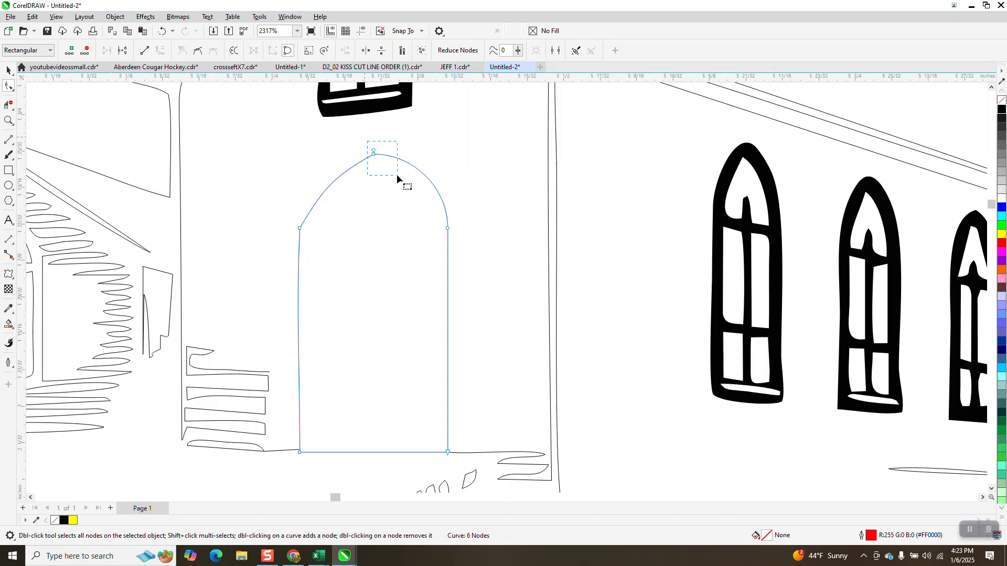
right_click(375, 157)
click(404, 200)
drag(437, 463, 438, 464)
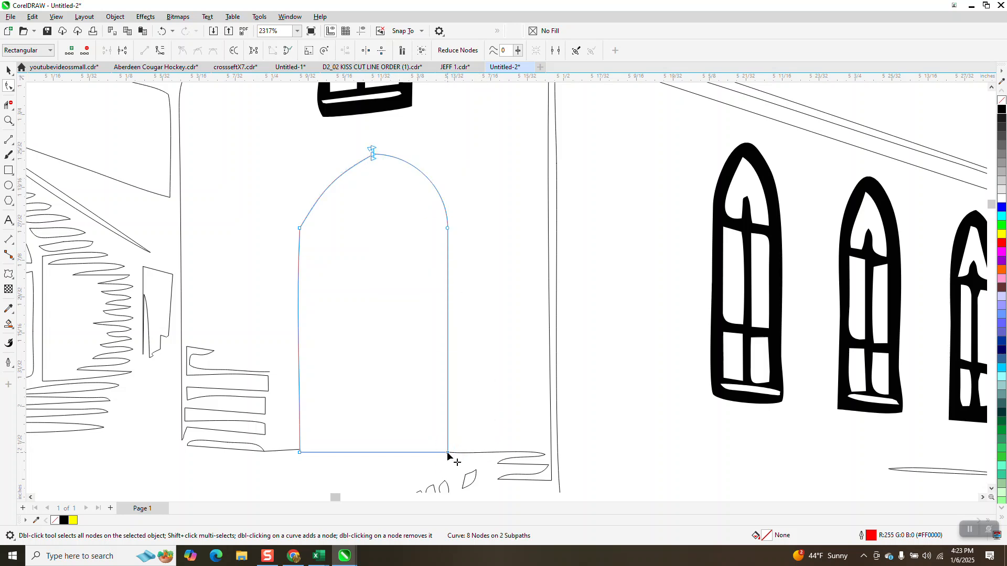
right_click(447, 454)
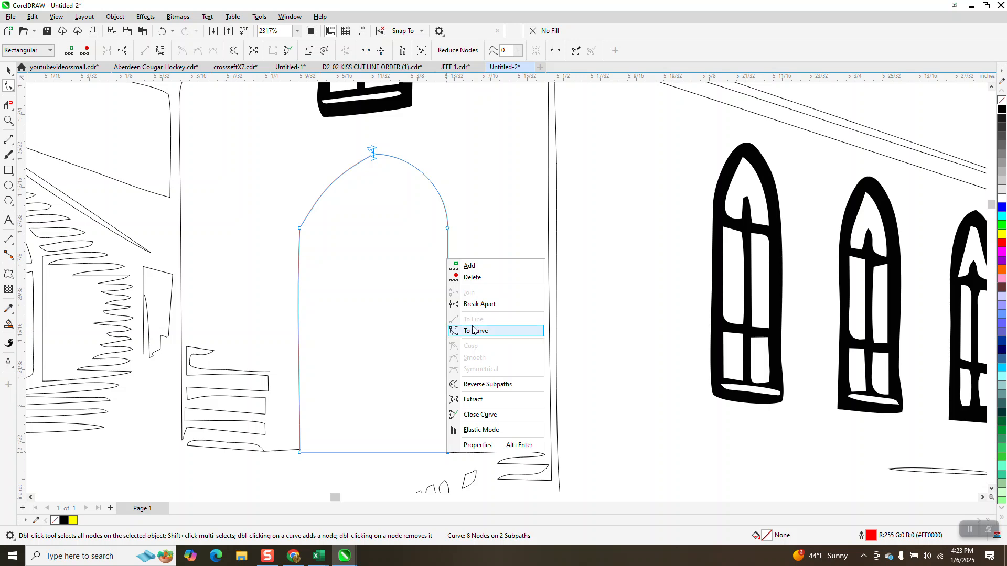
click(485, 305)
Delete the doorway's detached right half with the Virtual Segment Delete tool
click(9, 108)
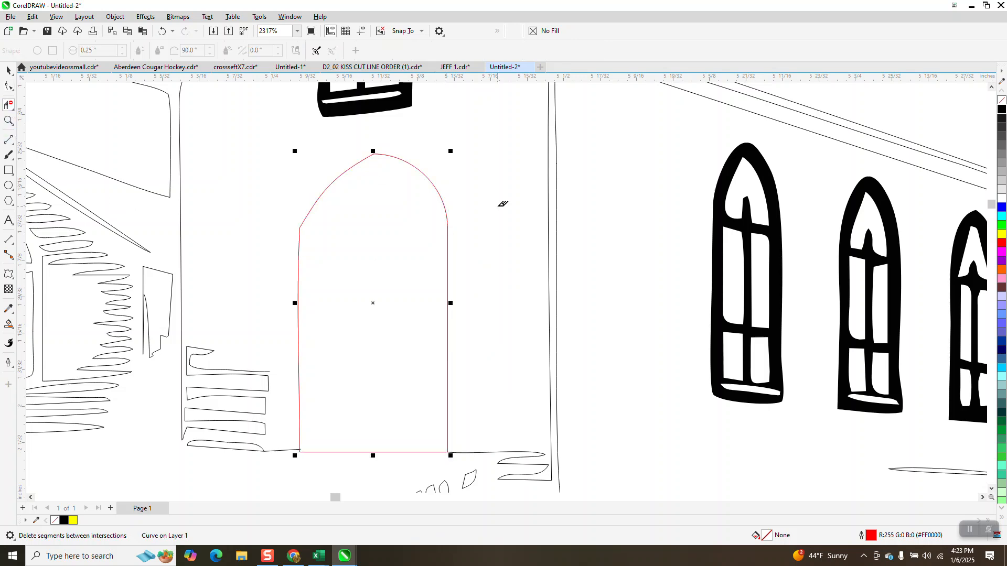
drag(414, 261, 415, 262)
click(8, 69)
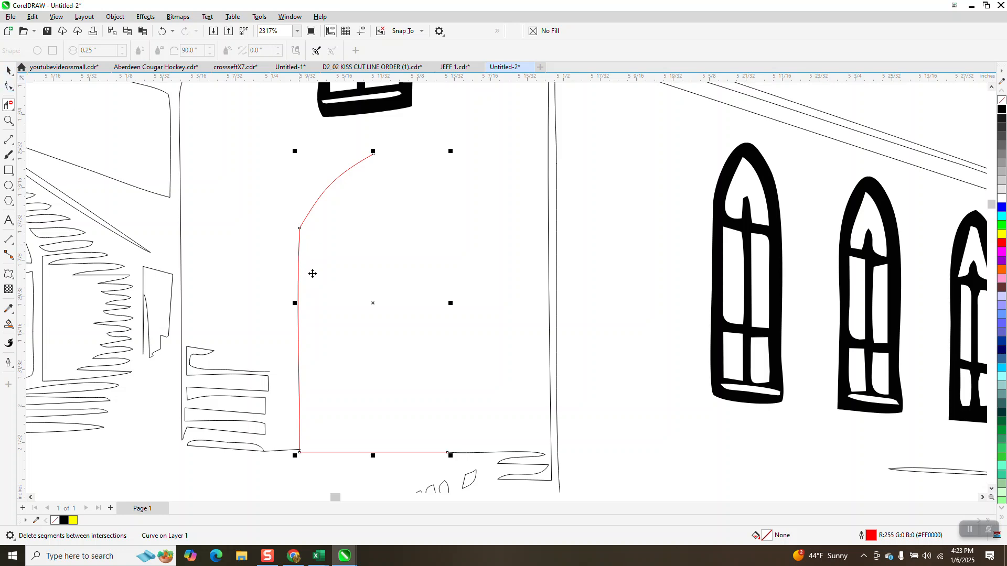
click(300, 233)
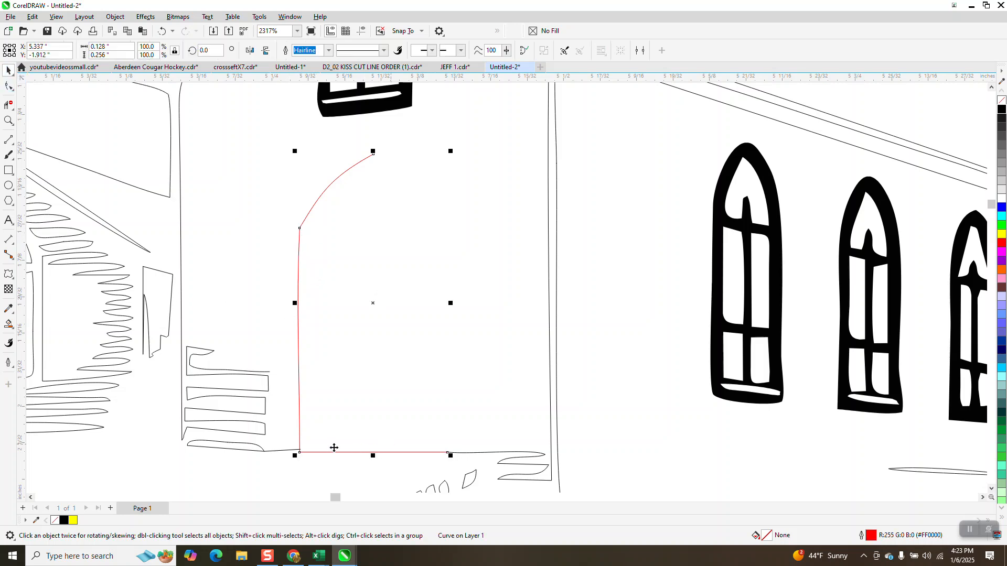
Break the remaining outline apart at the doorway's lower left corner and delete its horizontal base segment
click(8, 121)
drag(280, 426, 337, 469)
click(8, 86)
click(368, 370)
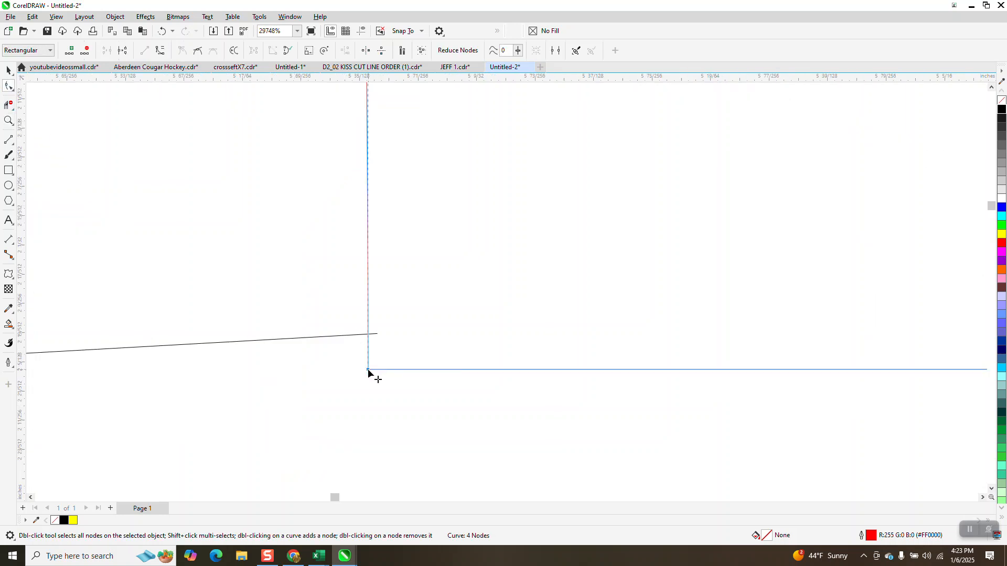
right_click(367, 369)
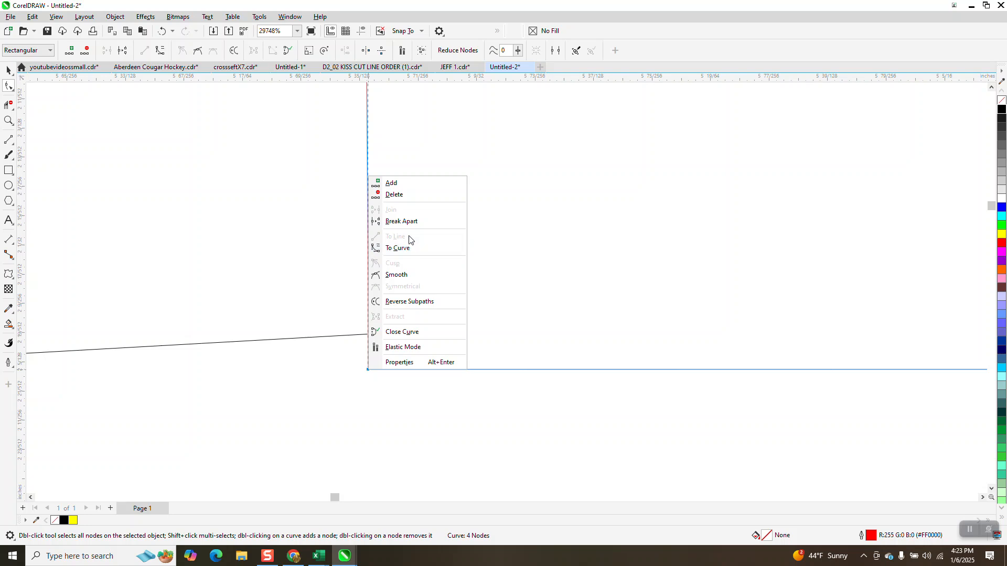
click(401, 221)
click(9, 105)
drag(489, 308, 514, 420)
scroll(383, 360, down, 3)
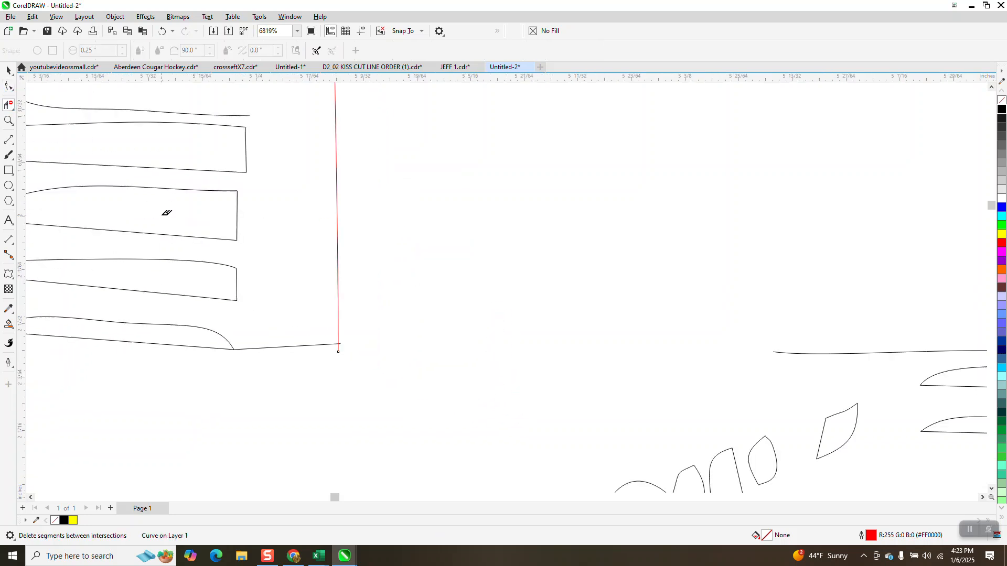
Move the end node of the short ground line beside the left steps onto the lower end of the doorway's left side
click(8, 87)
click(336, 344)
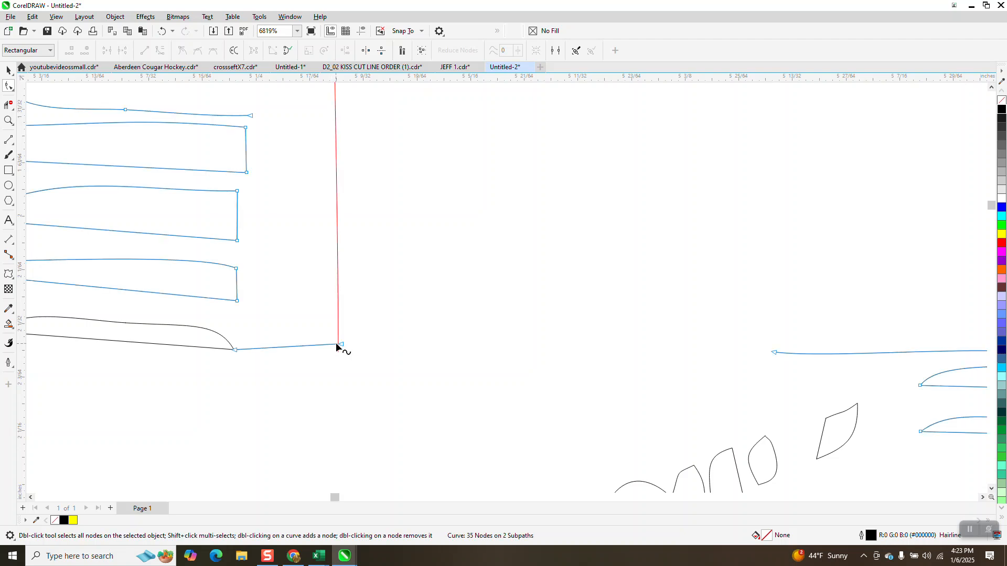
scroll(341, 349, down, 4)
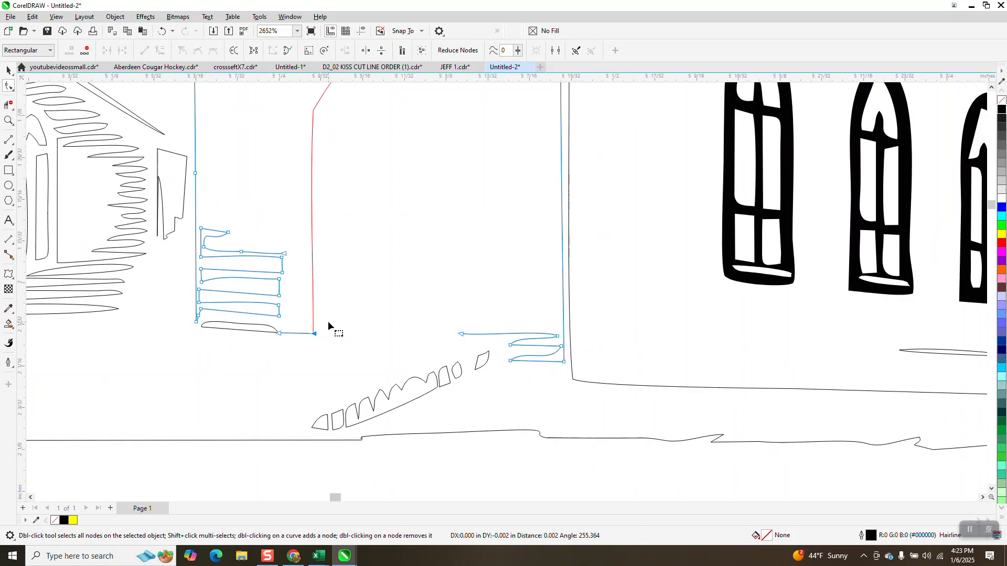
click(8, 70)
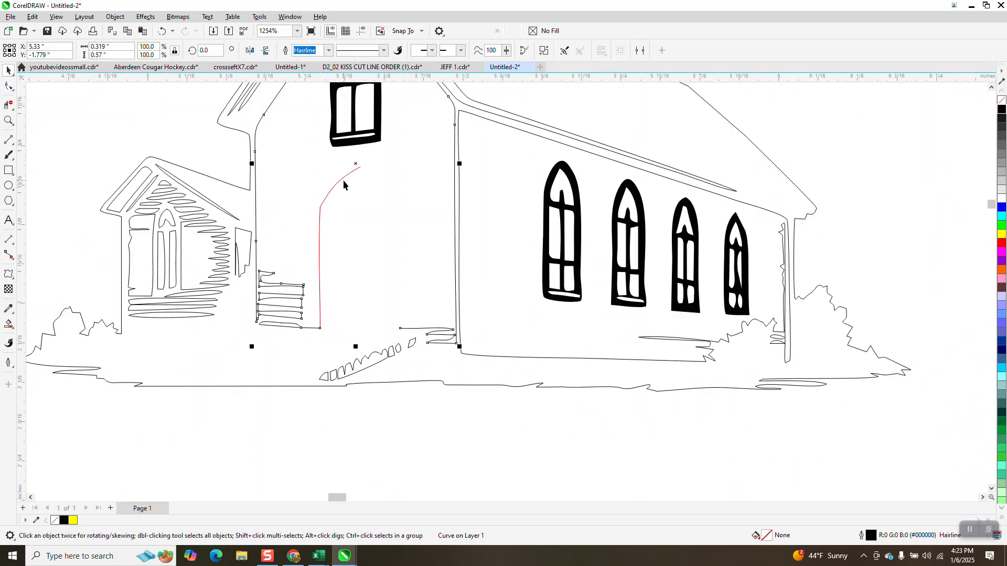
click(477, 120)
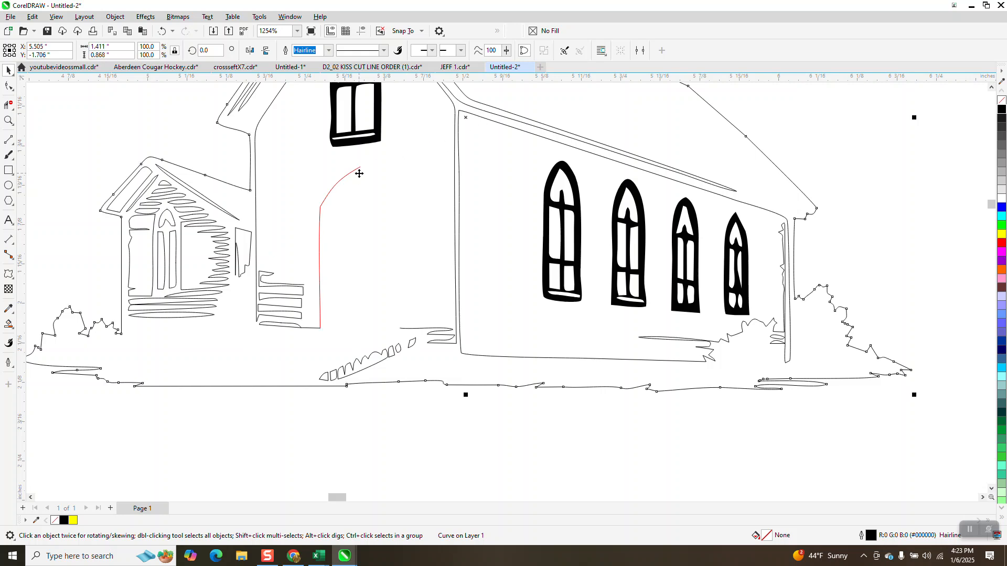
click(317, 414)
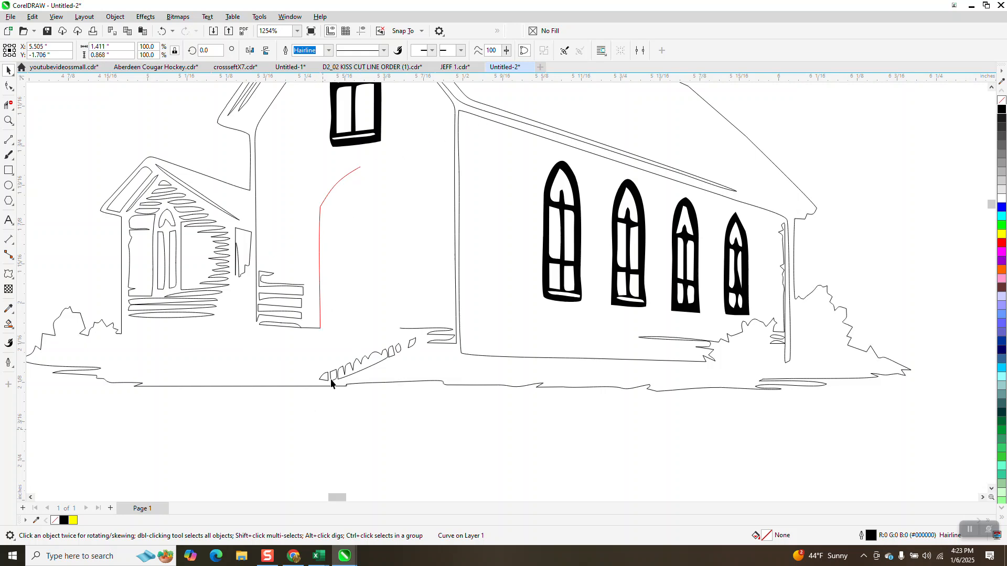
Try to place a copy of the doorway's left half to its right, and undo both attempts
click(350, 177)
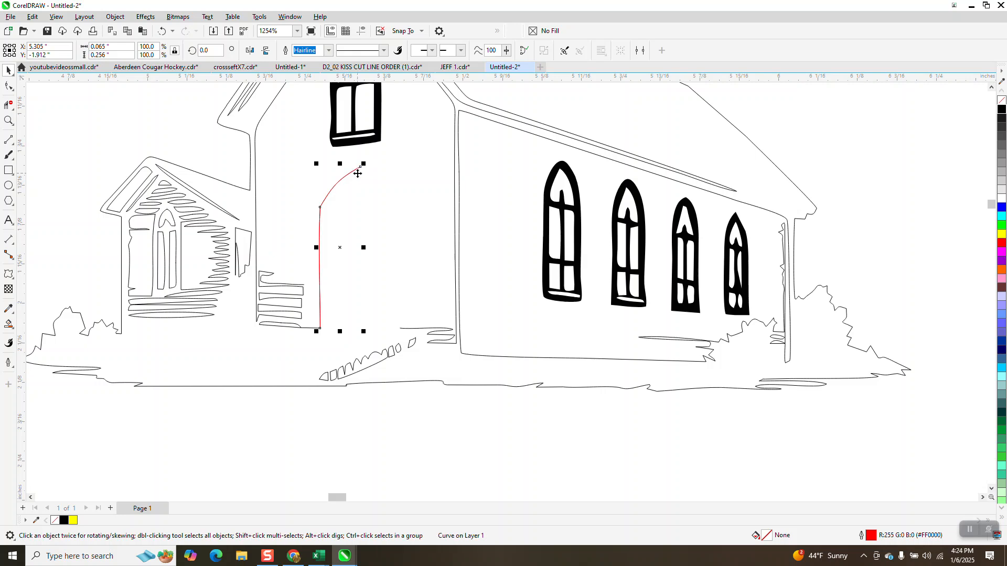
drag(322, 246, 347, 246)
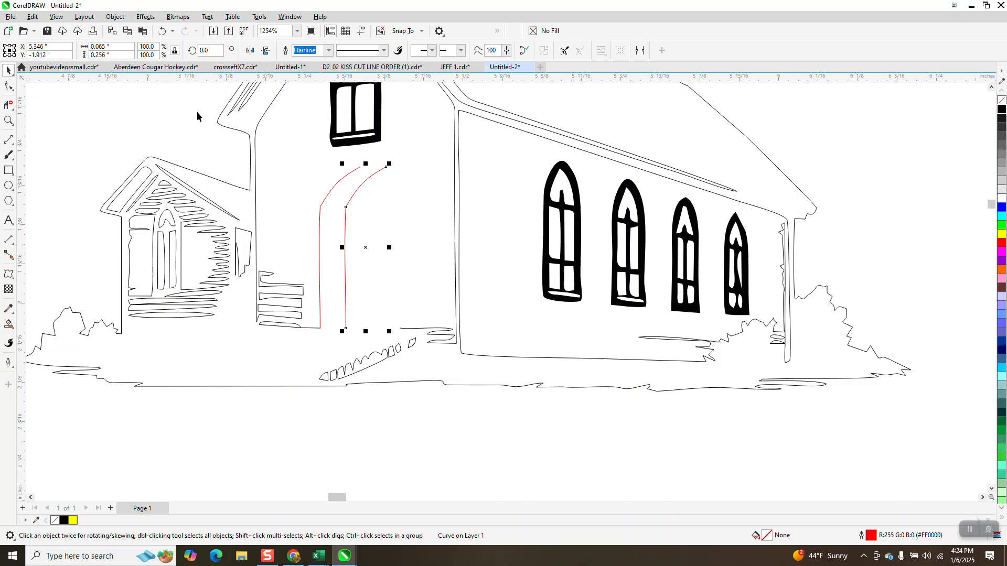
click(162, 30)
drag(315, 247, 376, 249)
click(163, 31)
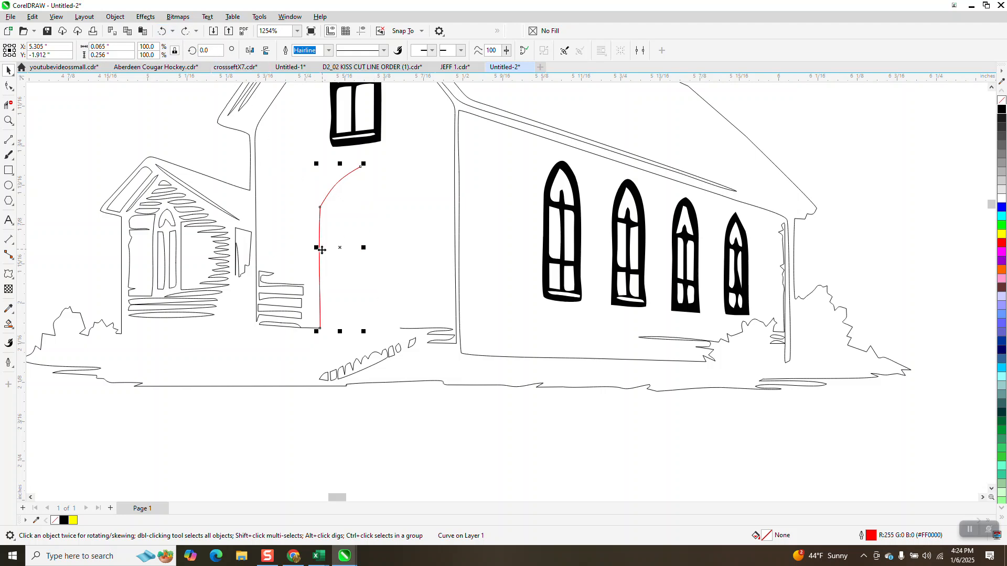
Mirror a copy of the doorway's left half horizontally to form the right half, and close the base with a straight two-point line
drag(317, 247, 402, 247)
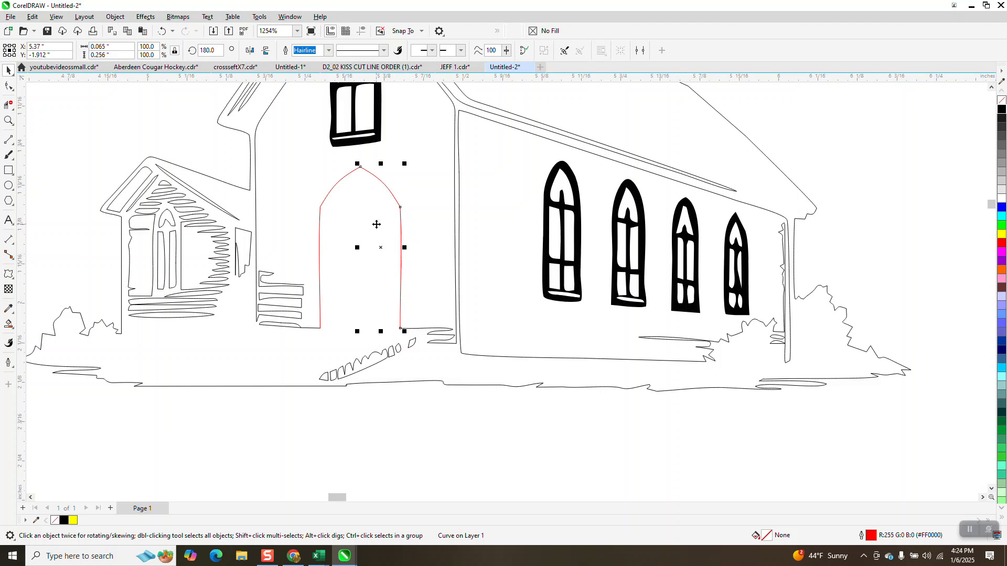
click(9, 121)
drag(286, 158, 444, 355)
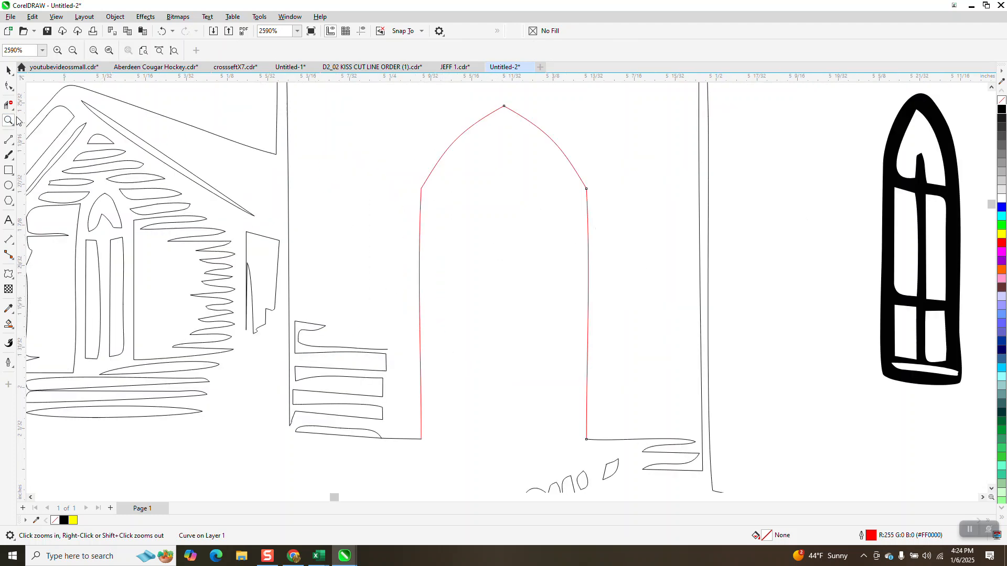
click(10, 156)
click(9, 140)
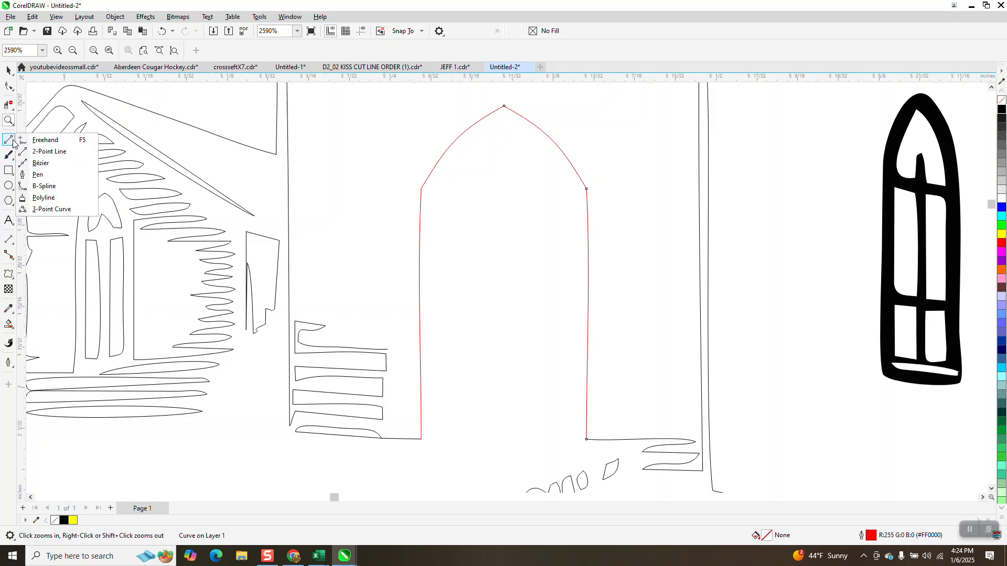
click(51, 151)
drag(591, 439, 422, 439)
scroll(390, 384, down, 3)
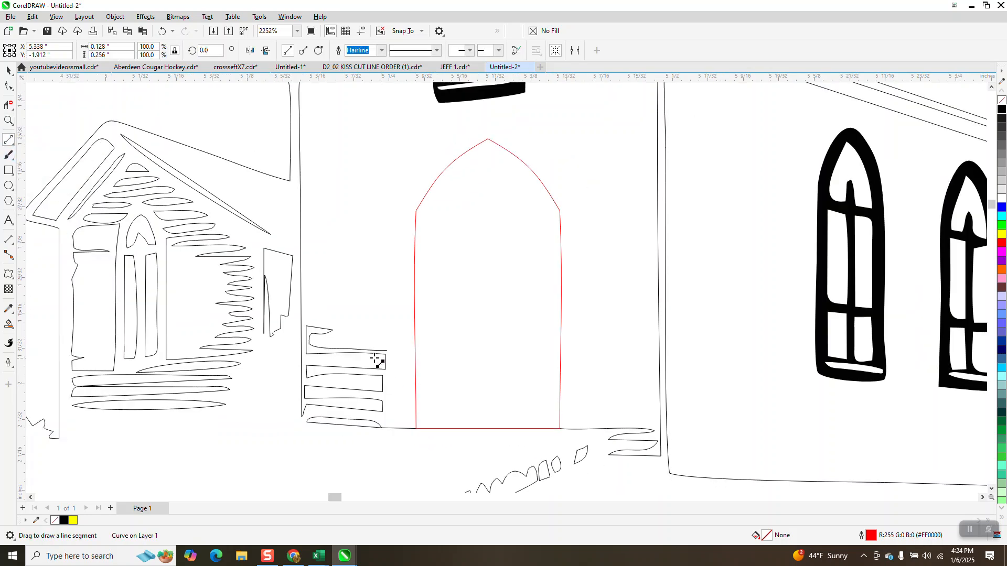
Smart-fill the closed doorway arch with black and shift the filled shape to the right, clear of the church drawing
click(8, 325)
click(412, 295)
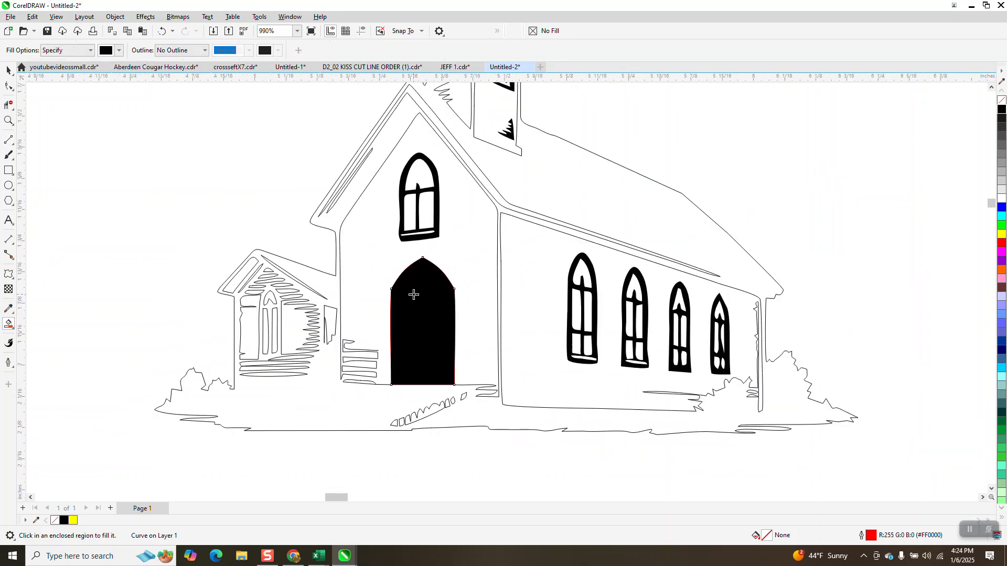
scroll(411, 293, down, 3)
scroll(480, 288, down, 1)
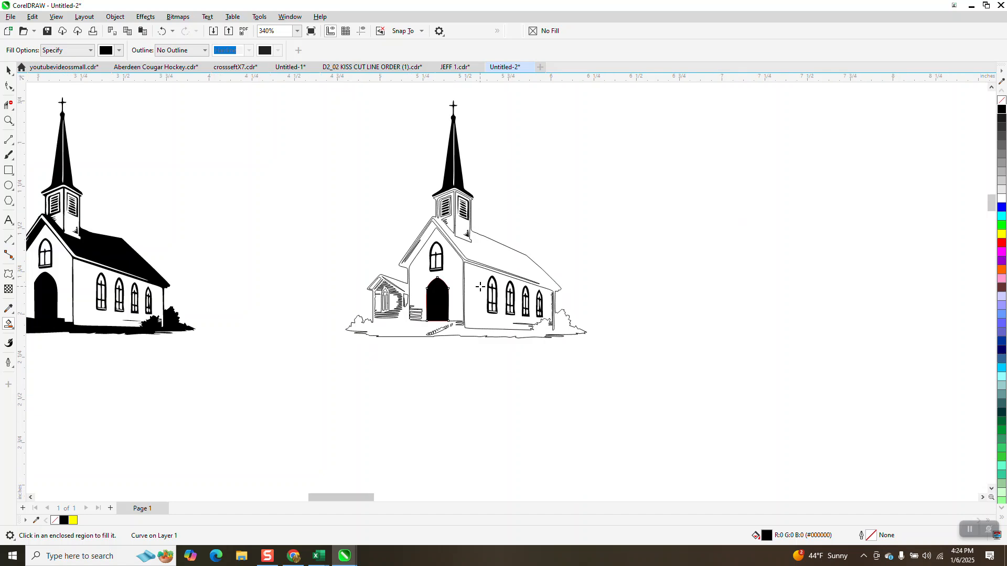
key(ctrl+z)
scroll(475, 281, down, 2)
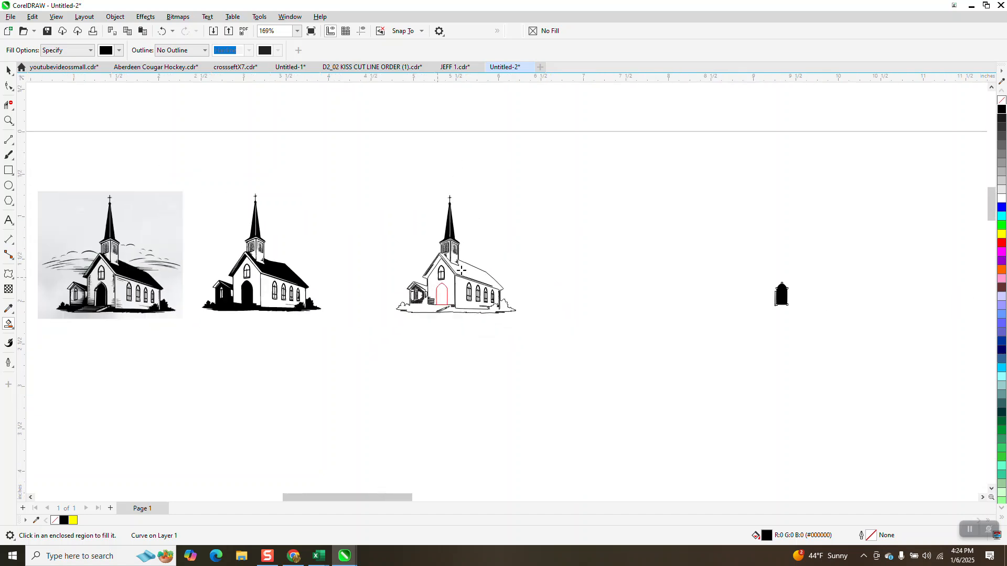
Remove the fill from the separated door shape and give it a black outline
click(8, 121)
drag(760, 274, 813, 313)
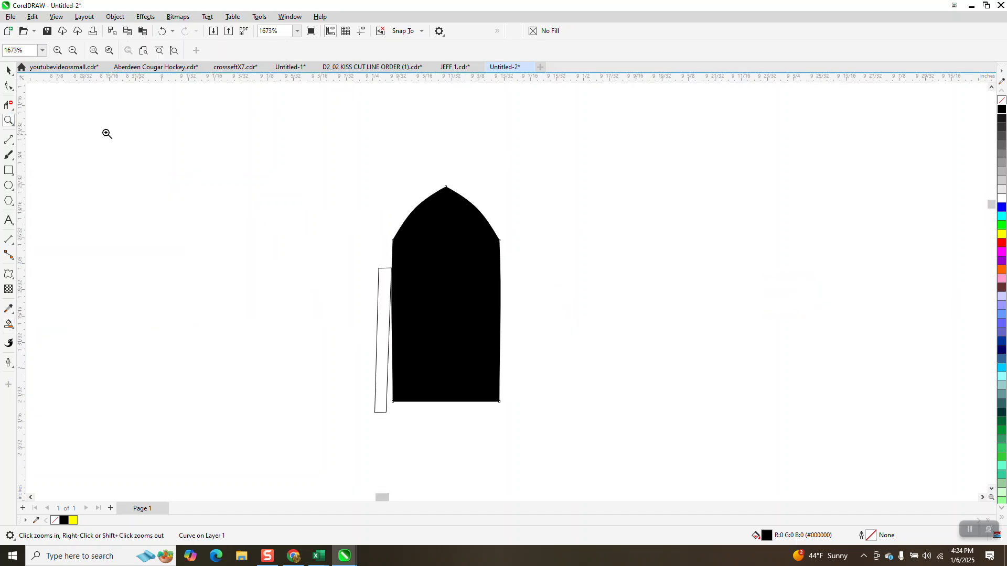
click(8, 70)
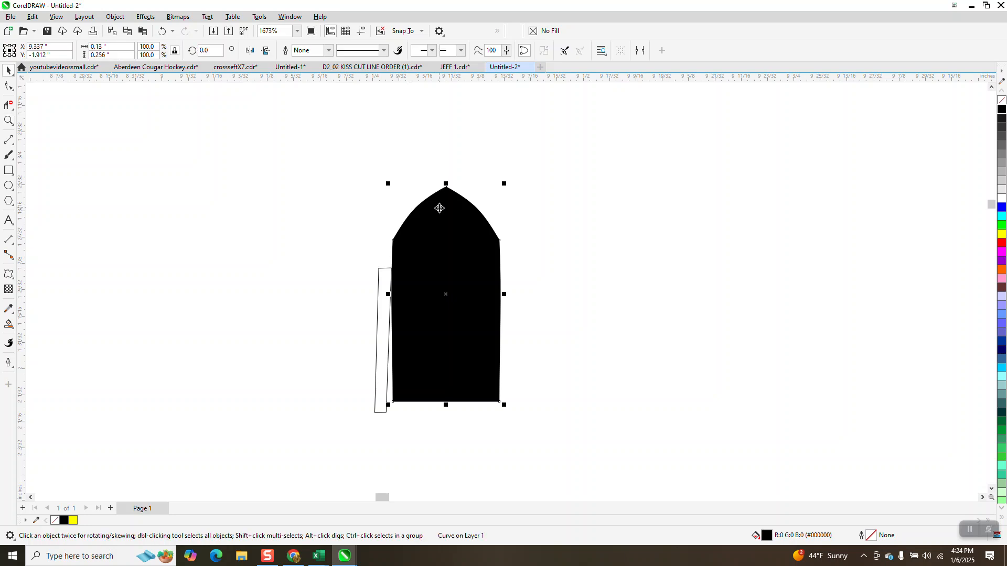
click(1002, 101)
right_click(1002, 109)
Round the door shape's peak and shoulders using the Smooth tool with a 0.1 inch nib
click(11, 89)
click(40, 99)
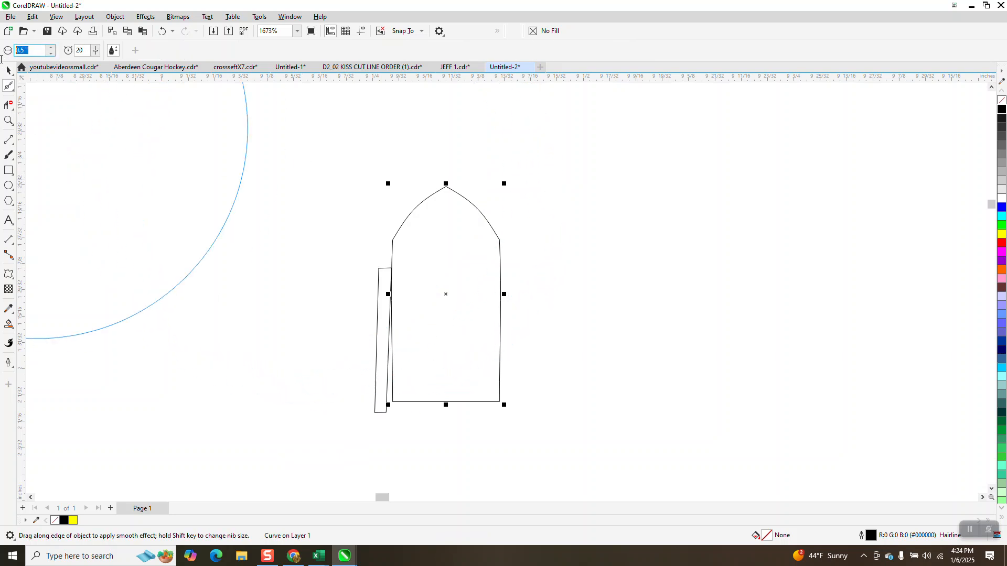
text(.1)
key(Return)
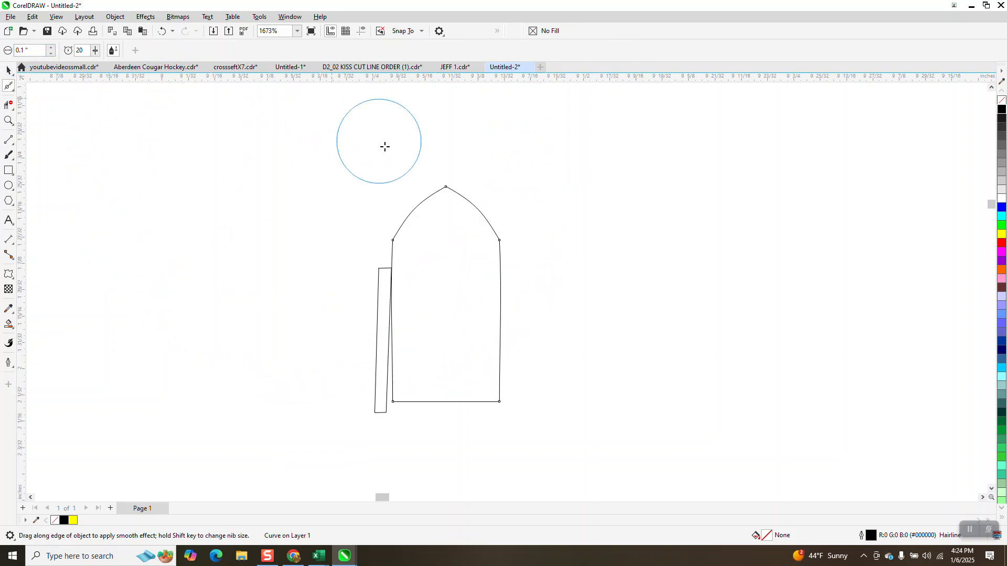
mouse_move(454, 194)
mouse_down()
mouse_move(492, 215)
mouse_move(497, 244)
mouse_move(444, 216)
mouse_move(415, 231)
mouse_up()
click(8, 70)
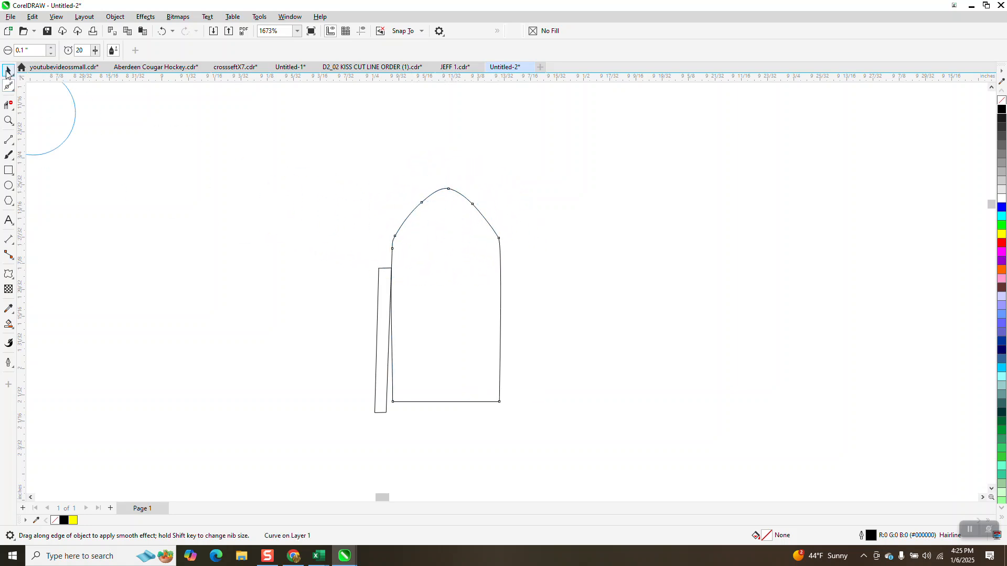
Open the Contour settings for the smoothed door shape, try a one-step inside contour with a 0.05 inch offset, and undo it
click(138, 20)
mouse_move(124, 17)
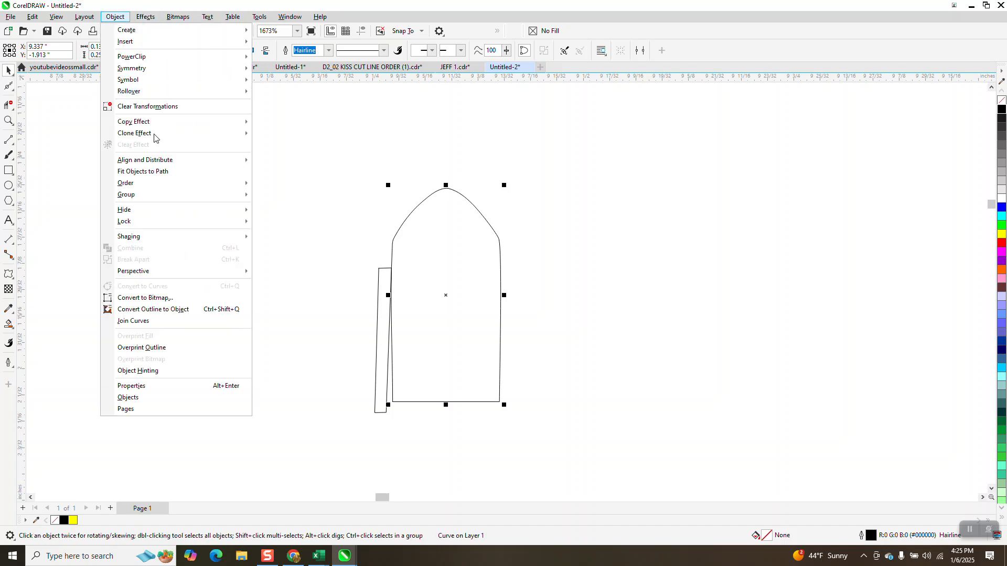
click(164, 260)
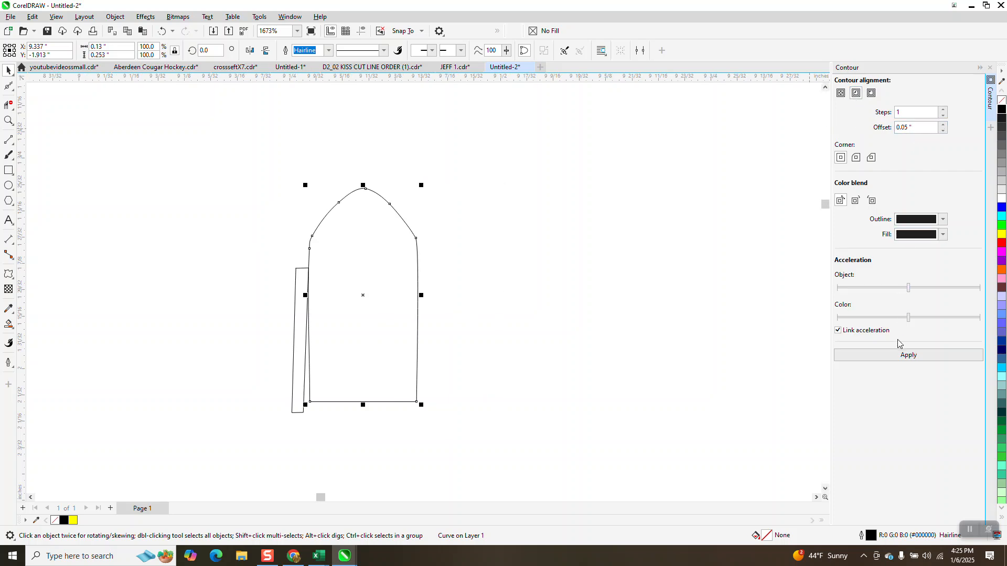
click(905, 357)
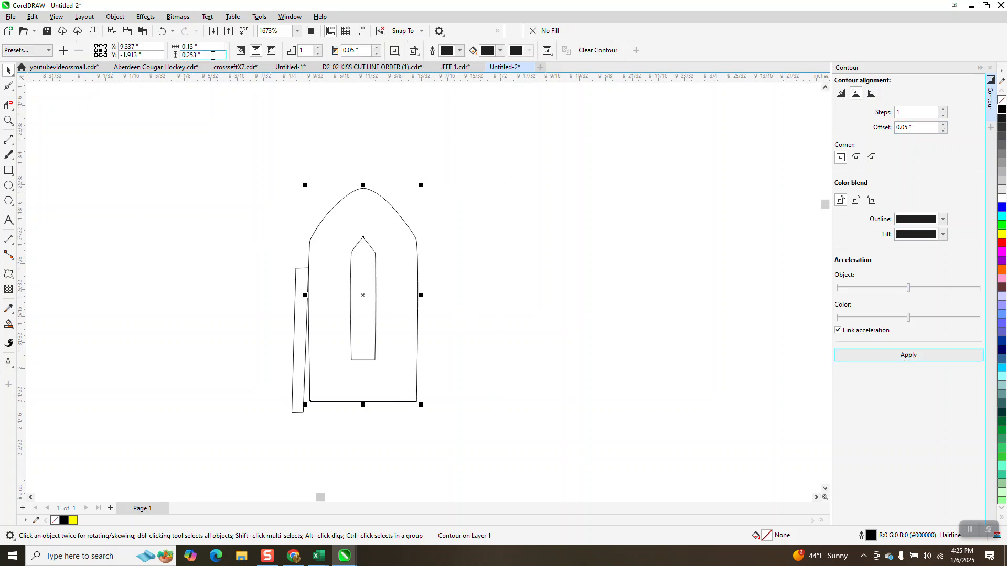
click(162, 31)
Apply a one-step inside contour to the door shape with a 0.001 inch offset
drag(922, 128, 621, 100)
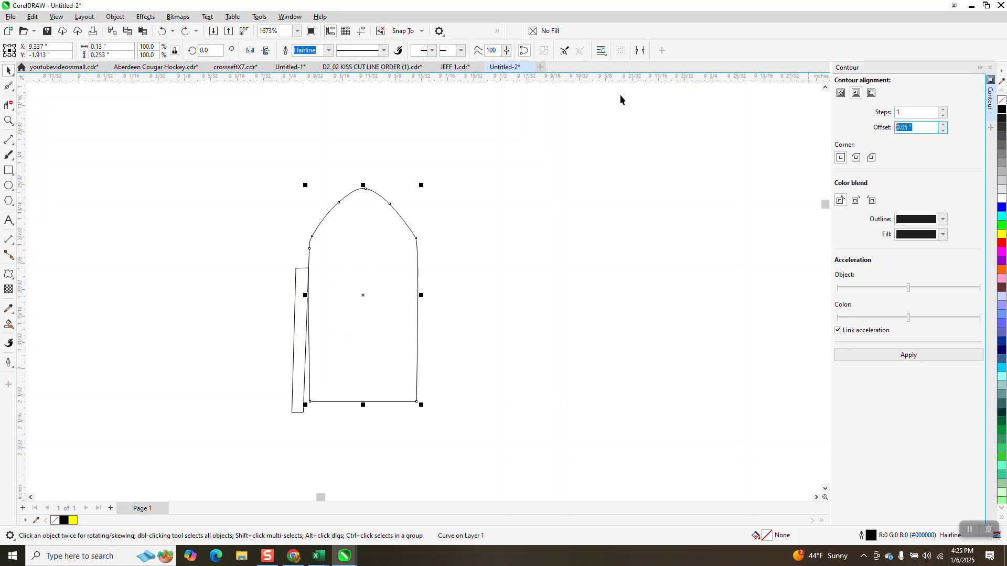
text(.001)
click(917, 355)
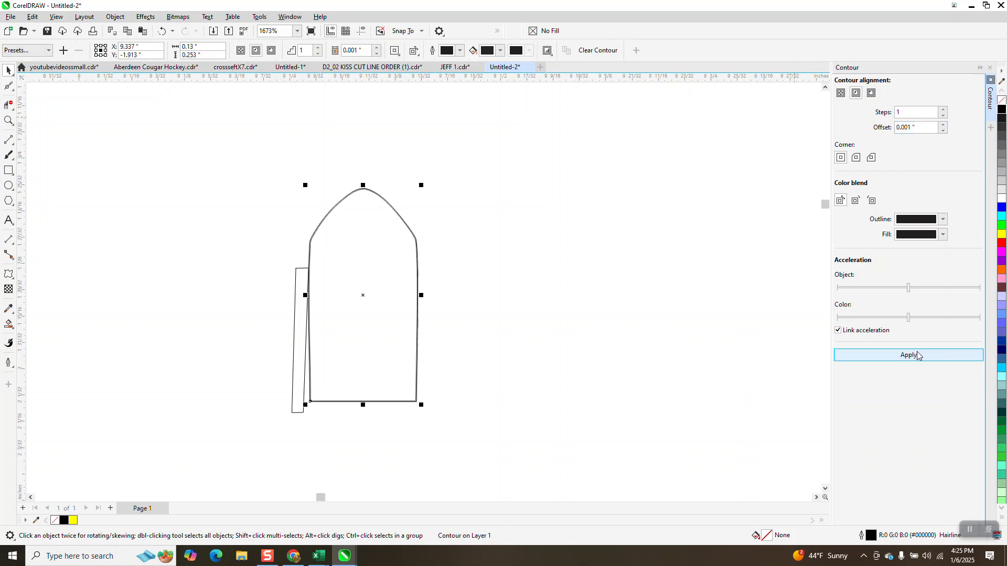
Undo the last contour and try a one-step inside contour with a 0.003 inch offset on the door shape
click(161, 31)
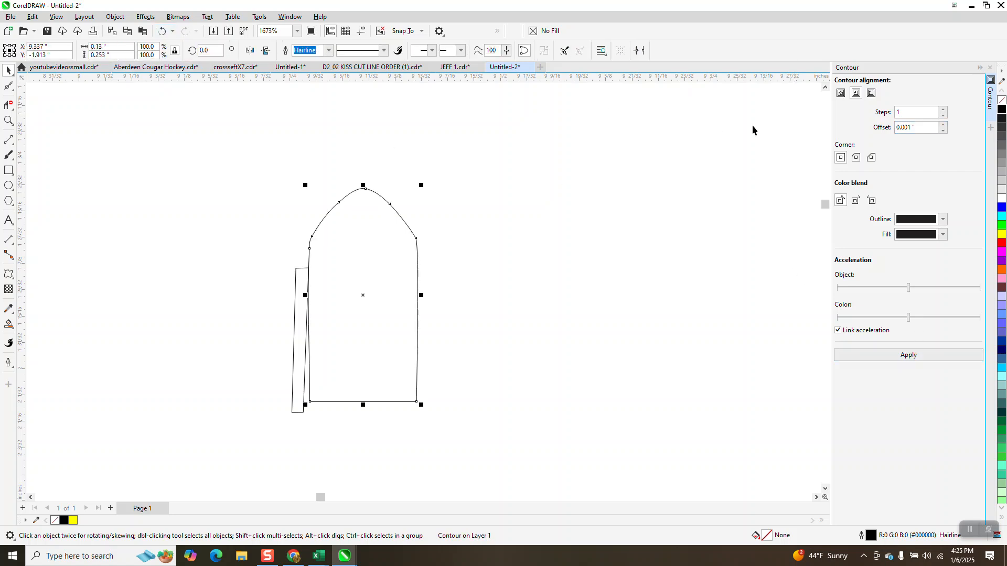
drag(919, 128, 861, 140)
text(.00)
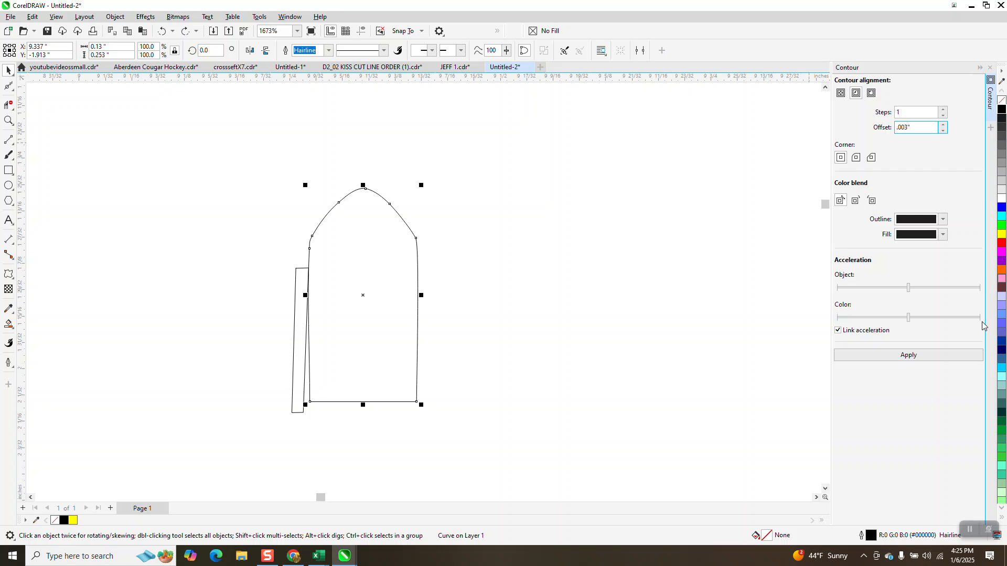
click(933, 356)
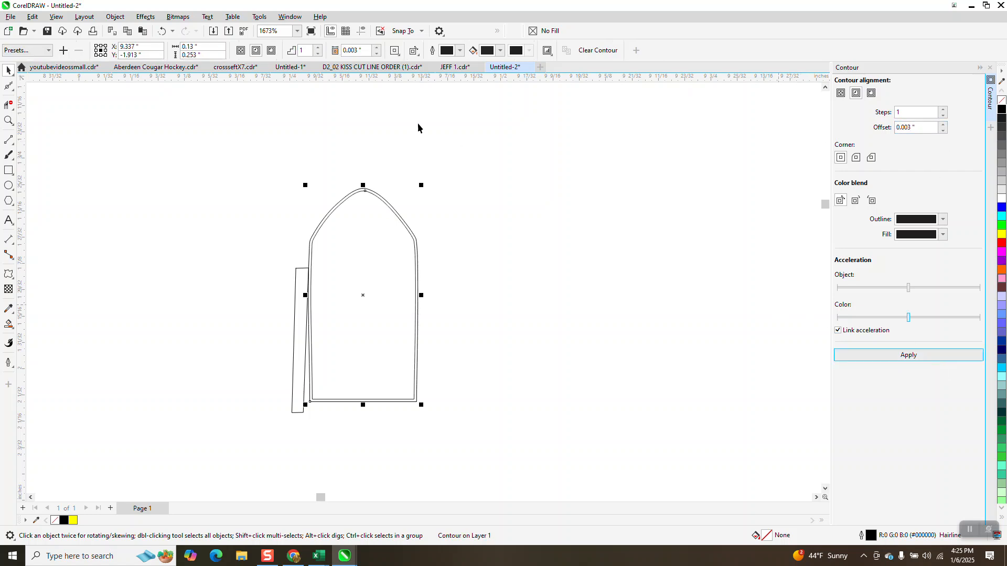
Set the door shape's inside contour offset to 0.005 inch and apply it
double_click(905, 128)
text(.005)
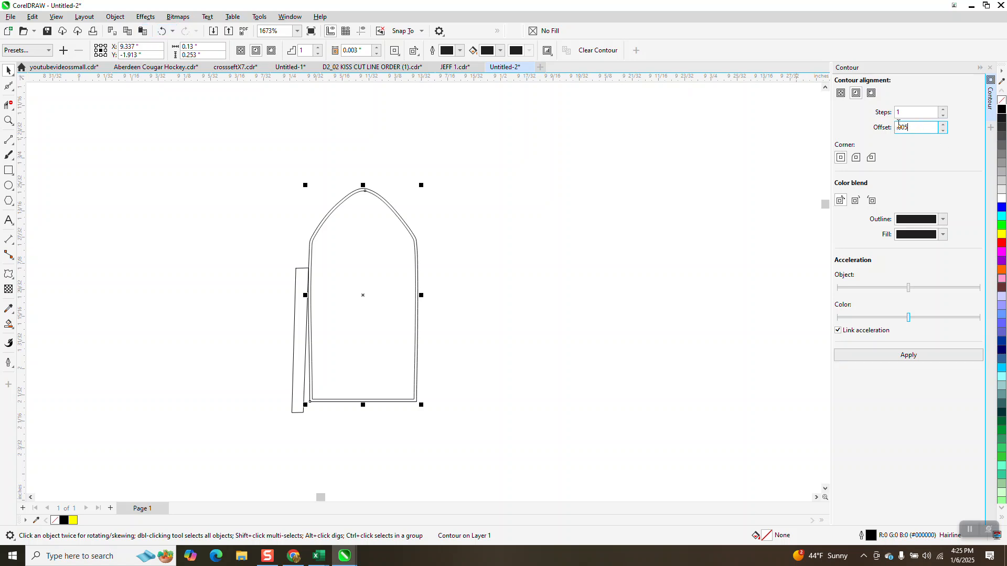
click(922, 356)
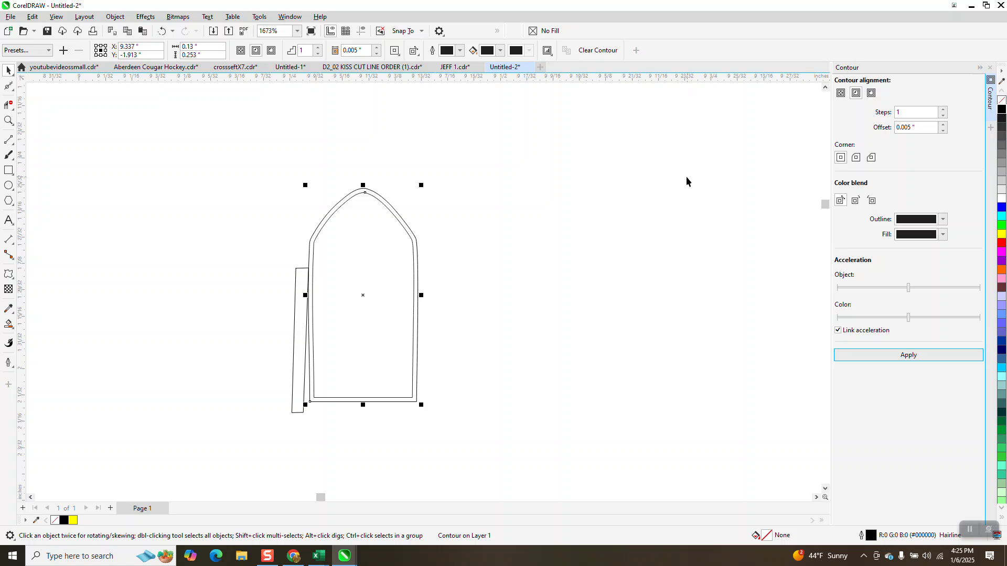
Nudge the contoured door shape and the narrow side strip 4 inches left, back onto the church drawing
scroll(629, 168, down, 4)
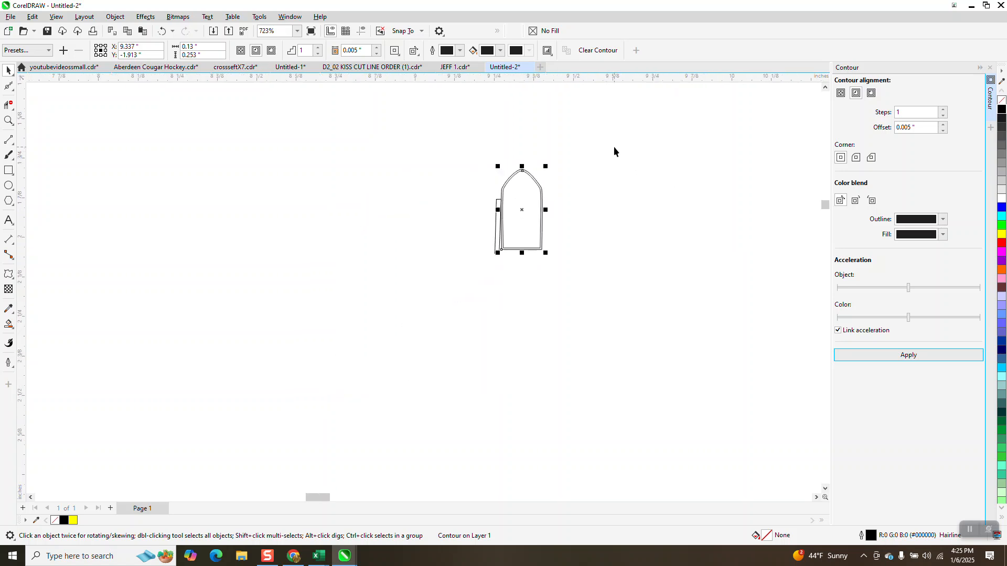
scroll(615, 137, down, 1)
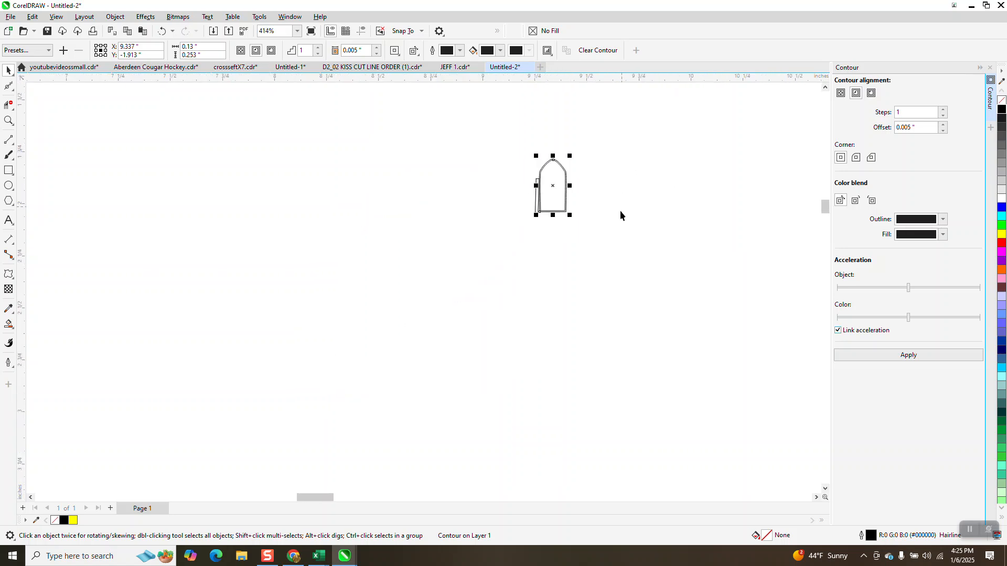
click(610, 177)
click(570, 186)
key(Delete)
click(537, 192)
key(Left)
scroll(612, 177, down, 2)
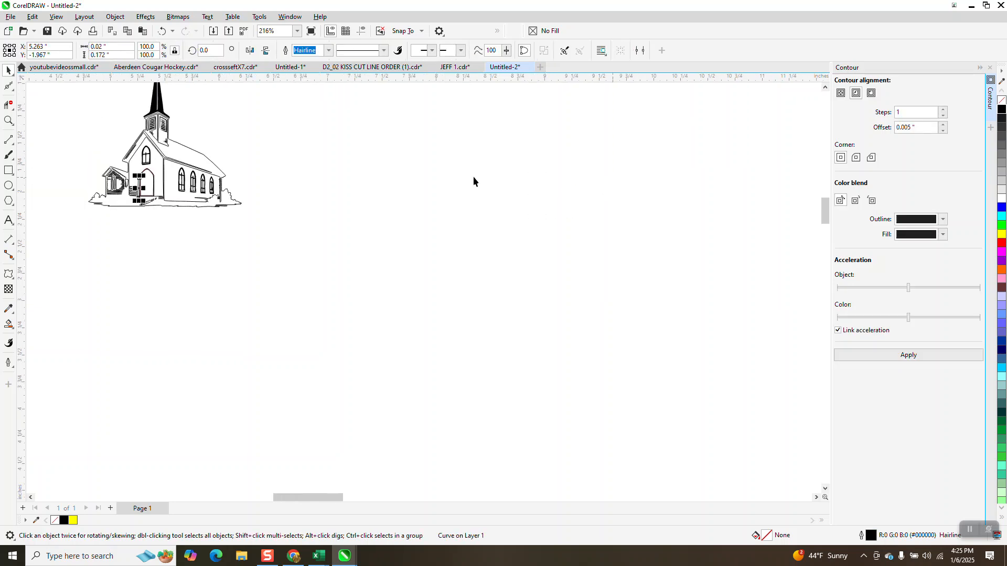
Move the narrow strip straight up beside the doorway and rotate it about 1.219 degrees so it stands upright
click(8, 121)
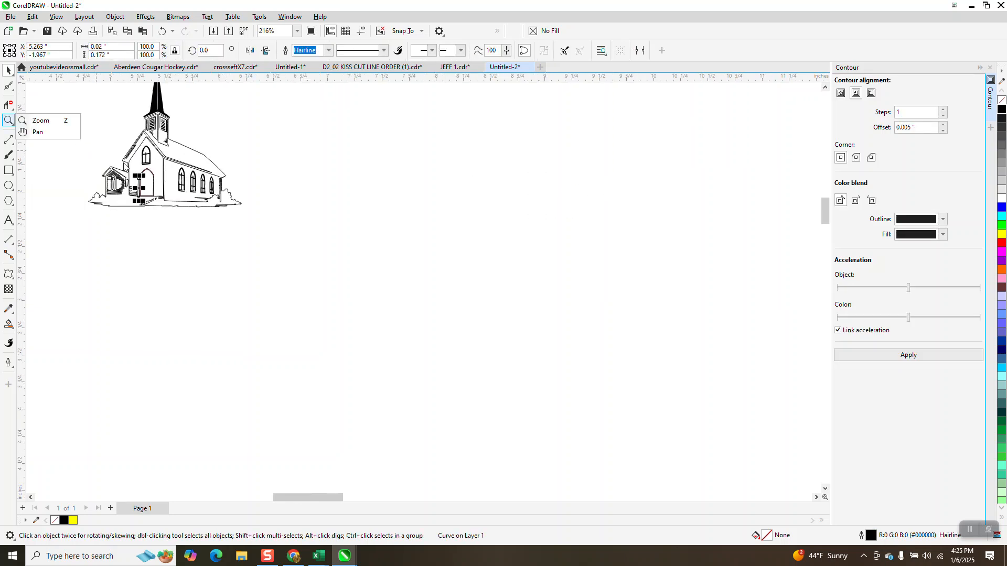
click(39, 119)
drag(133, 159, 204, 215)
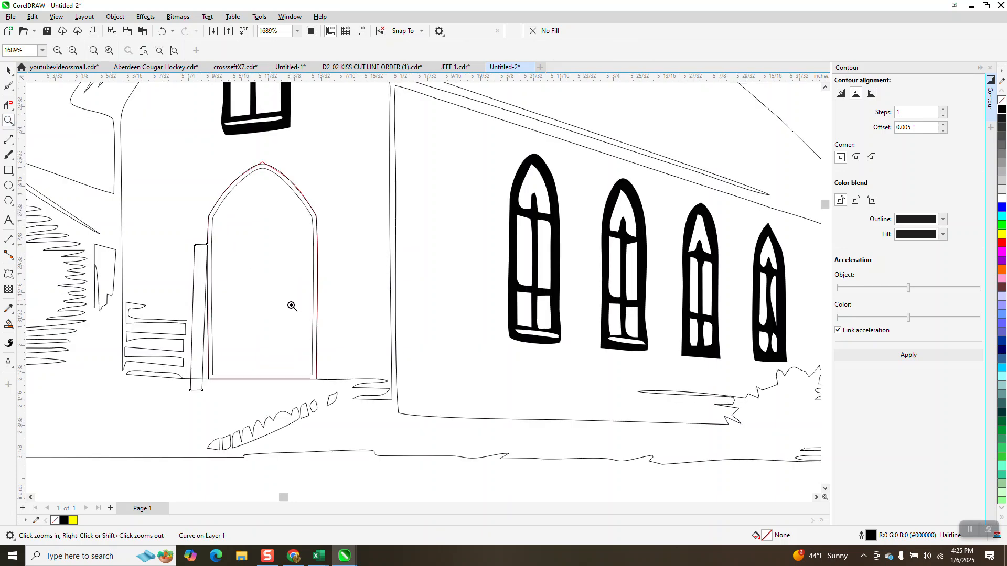
click(8, 70)
drag(197, 316, 197, 274)
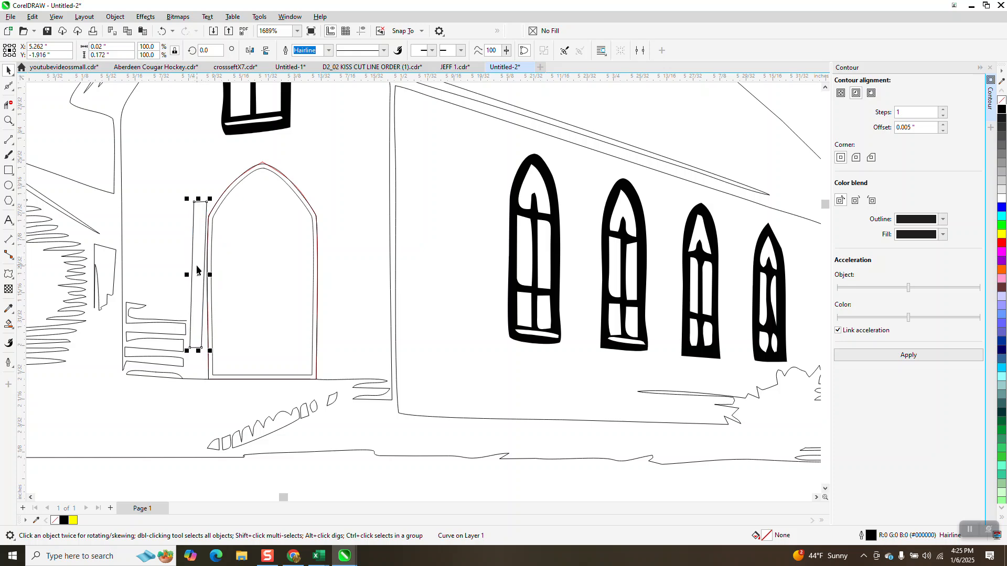
click(198, 270)
drag(210, 196, 213, 193)
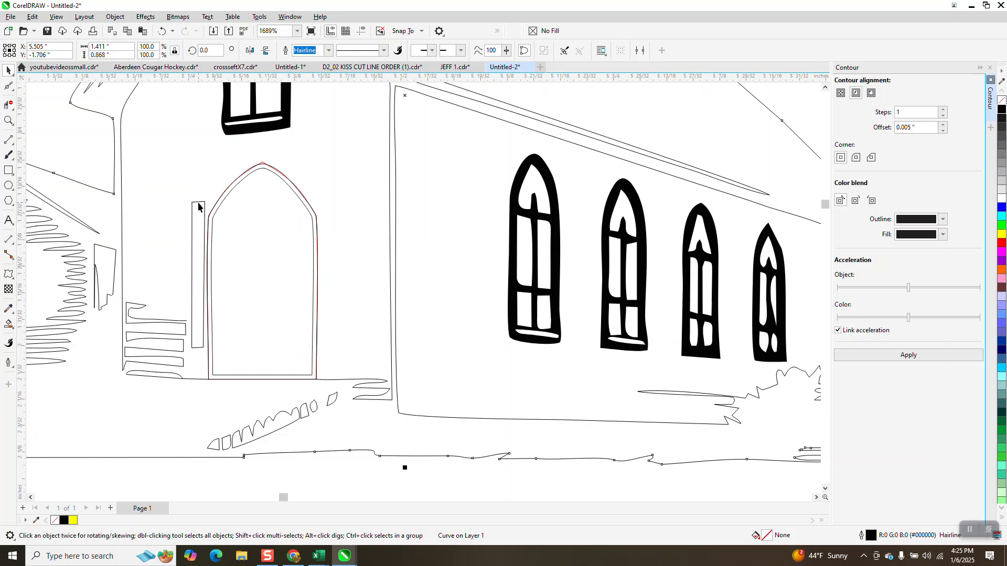
Shorten the side strip from its upper end to about 0.14 inch high and place a matching copy on the doorway's right side
click(198, 201)
drag(198, 199, 198, 226)
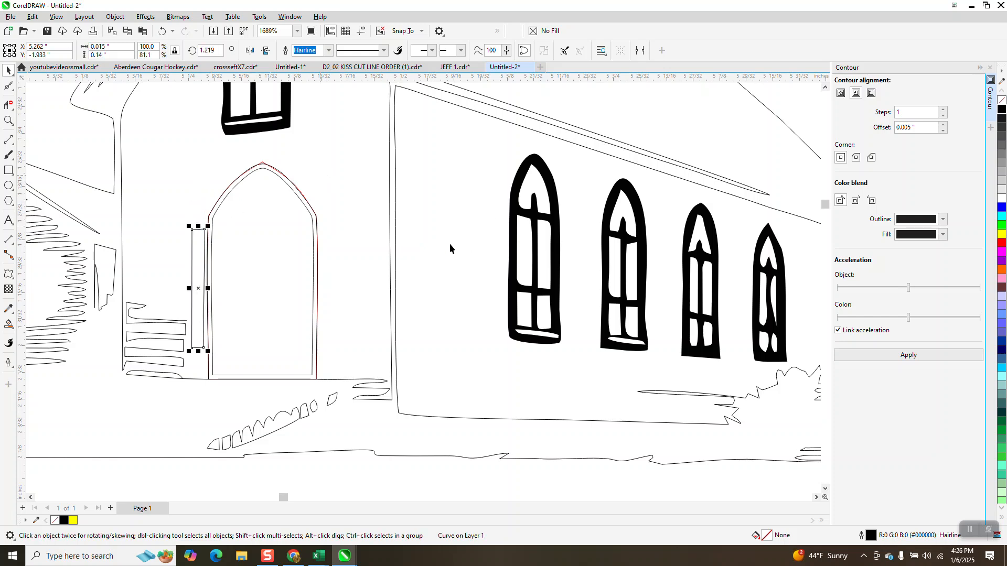
drag(202, 287, 329, 288)
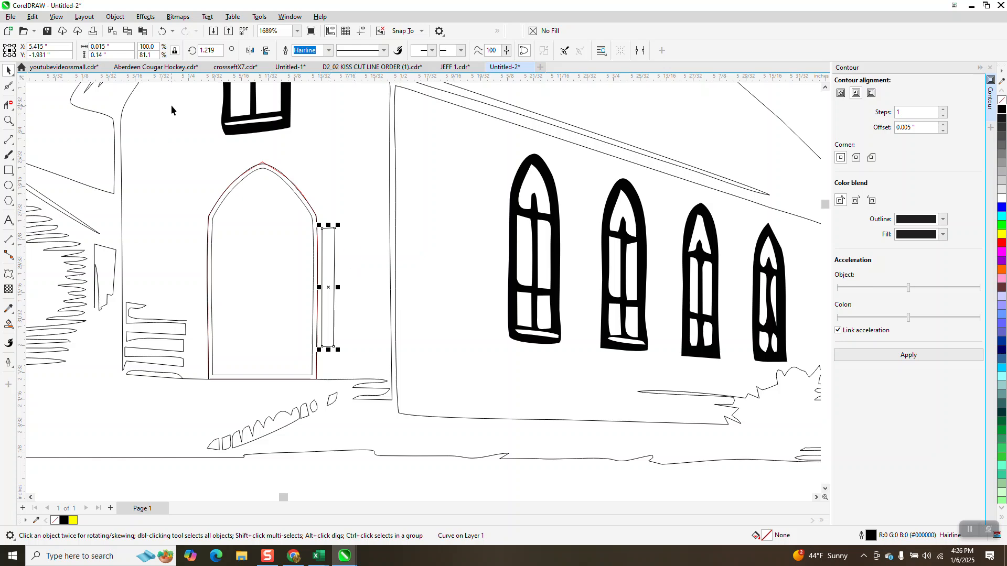
drag(329, 287, 200, 288)
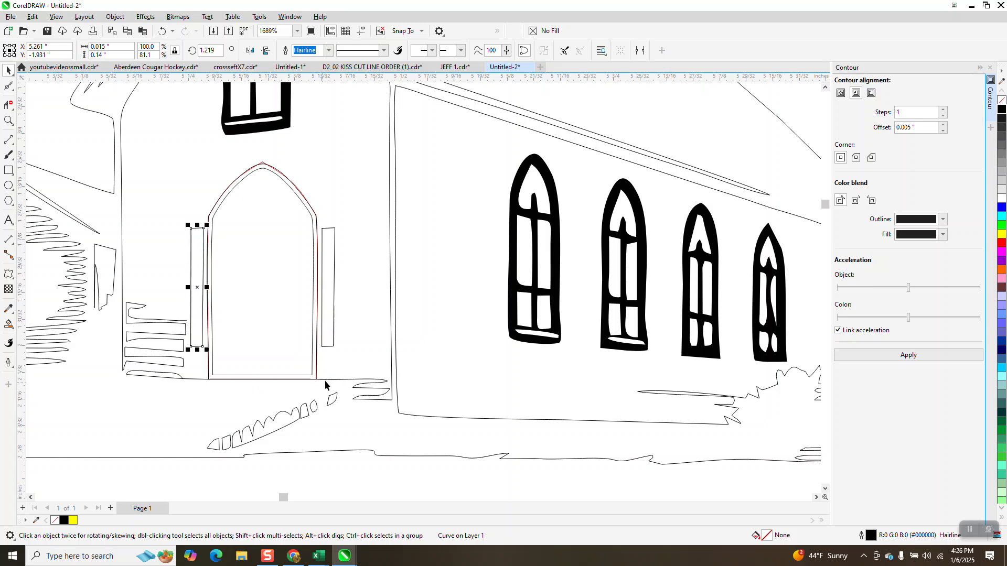
Try to delete the doorway's bottom segment with the contour still attached, and undo it
click(8, 104)
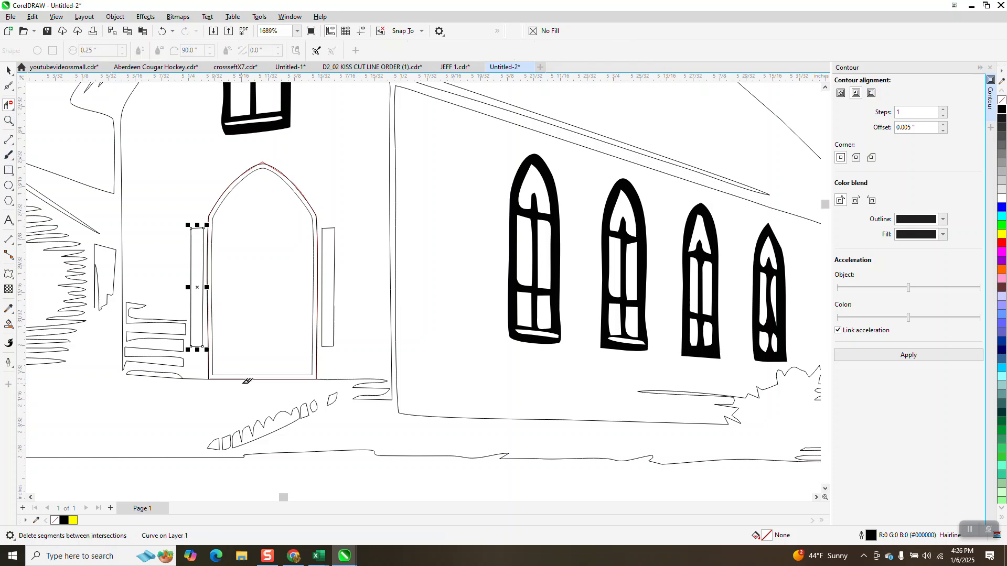
click(253, 379)
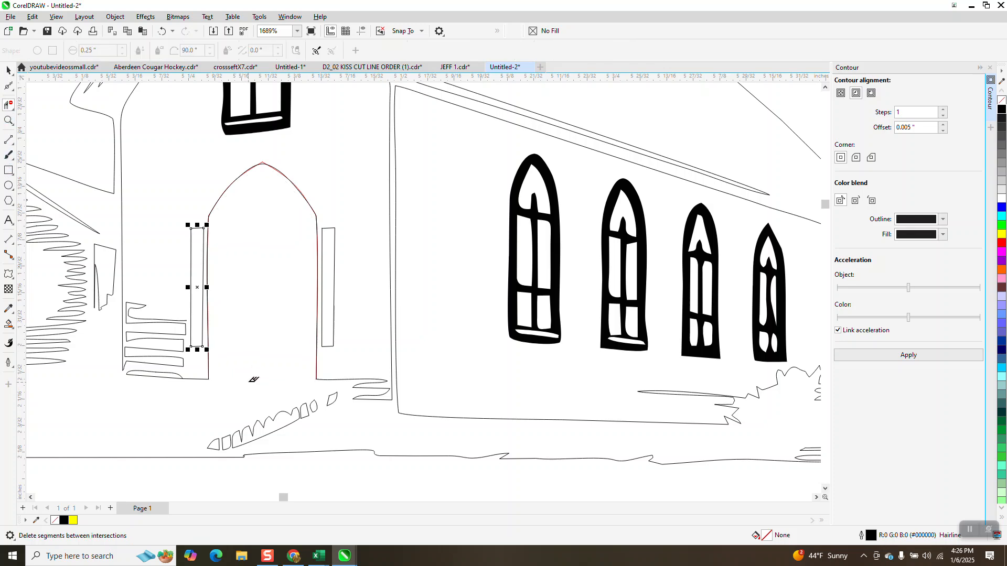
click(161, 31)
click(115, 16)
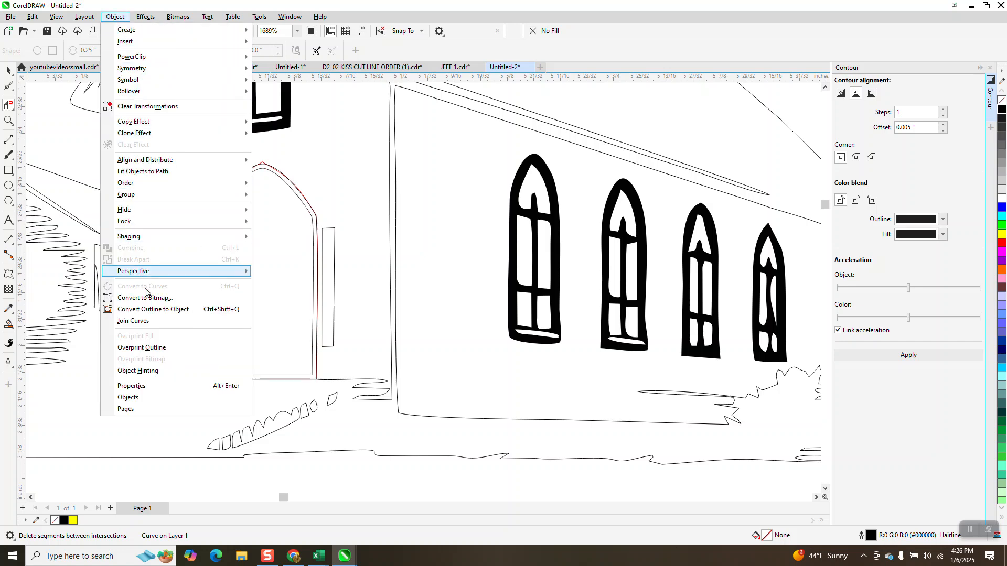
click(371, 217)
key(space)
drag(199, 455, 199, 337)
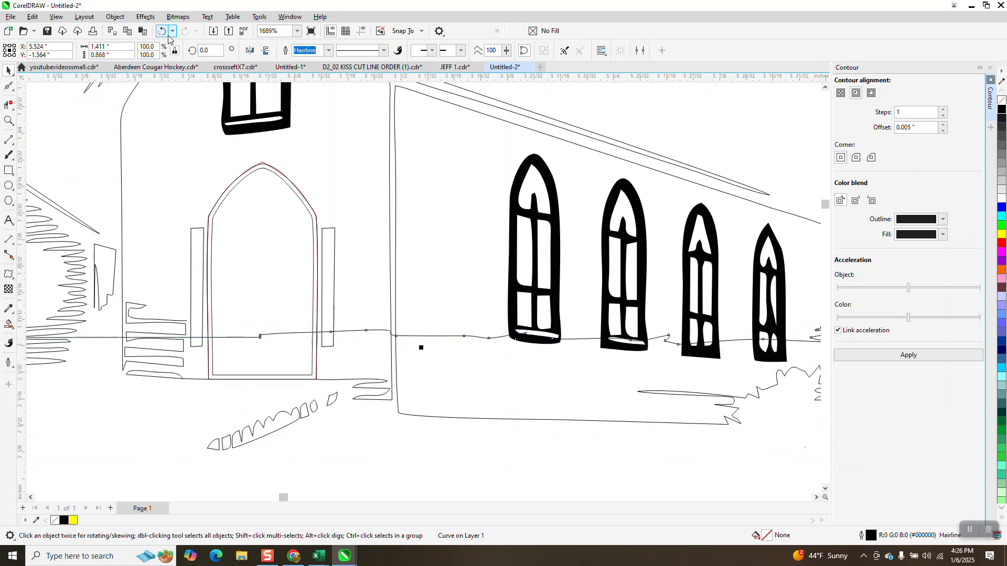
key(ctrl+z)
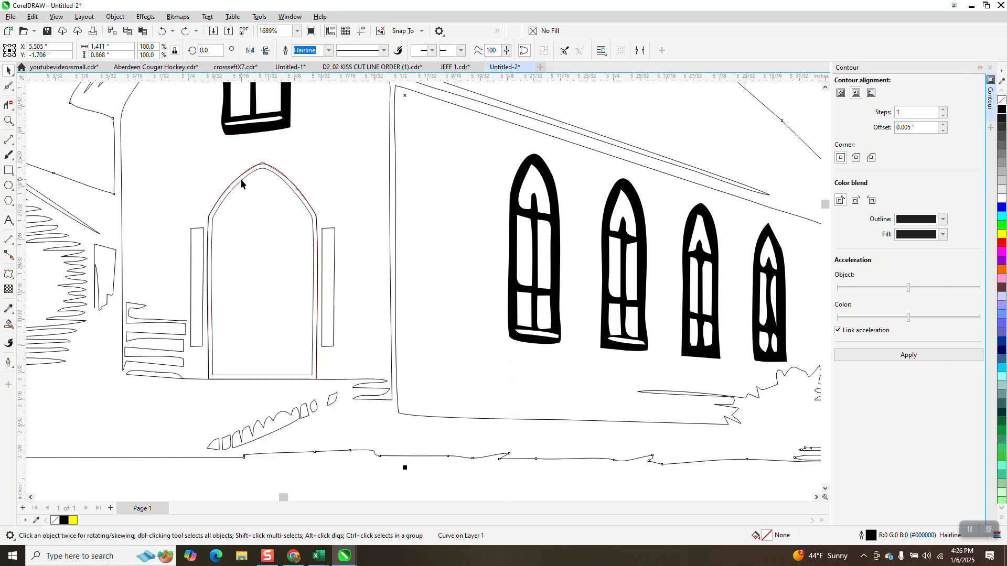
Break the door's contour apart and delete the outer outline's bottom segment between the door's two sides with Virtual Segment Delete
click(241, 179)
click(115, 17)
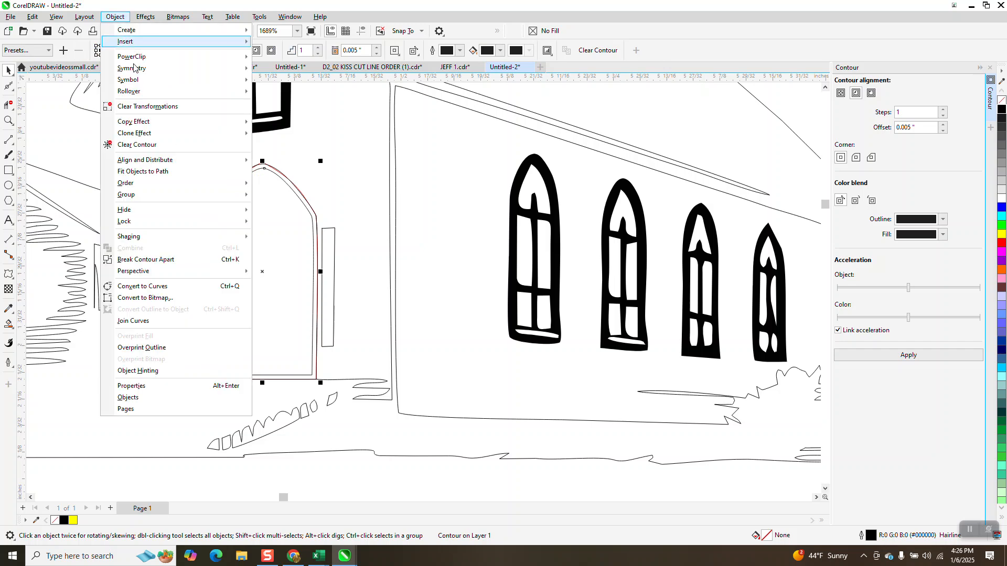
click(145, 261)
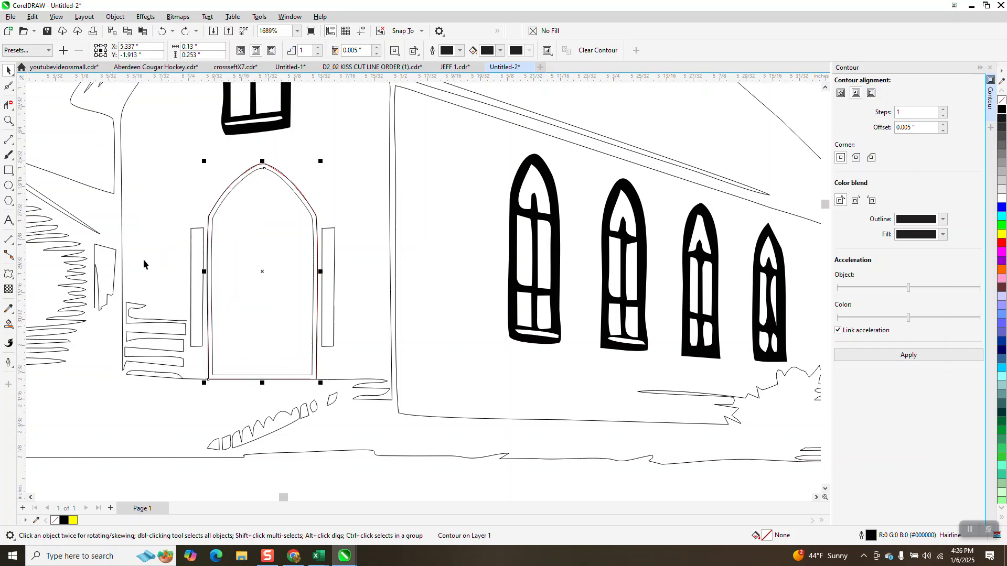
click(9, 104)
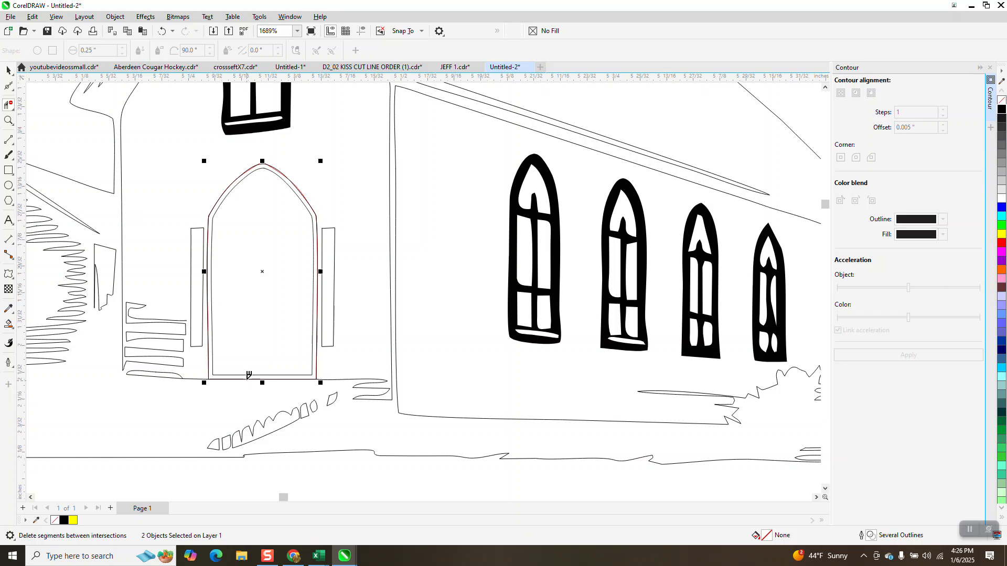
click(252, 378)
Try a black Smart Fill on the wall region around the doorway, and undo it
click(8, 324)
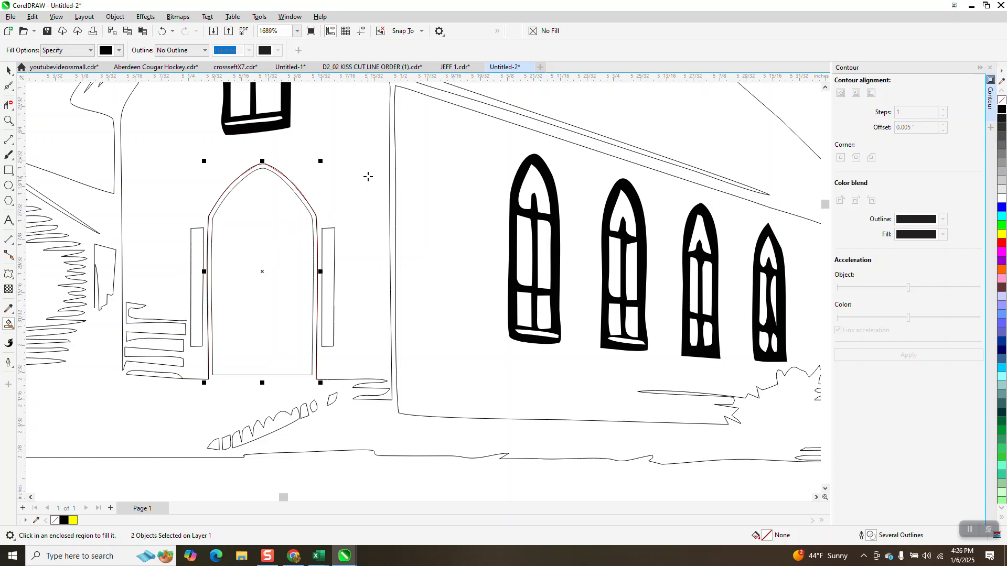
click(368, 177)
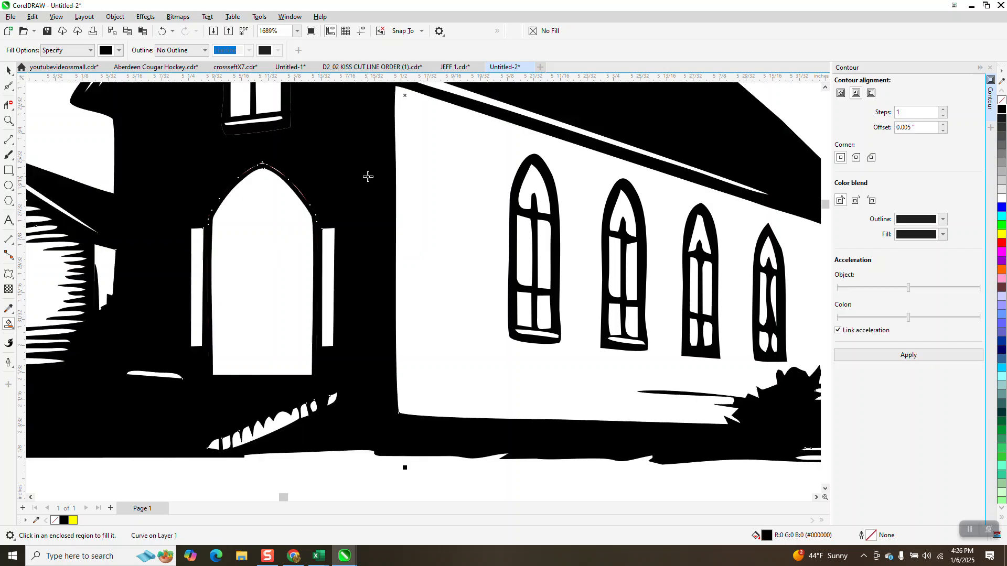
click(163, 31)
Delete the two leftover red lines overlapping the door arch on either side of its peak
click(8, 120)
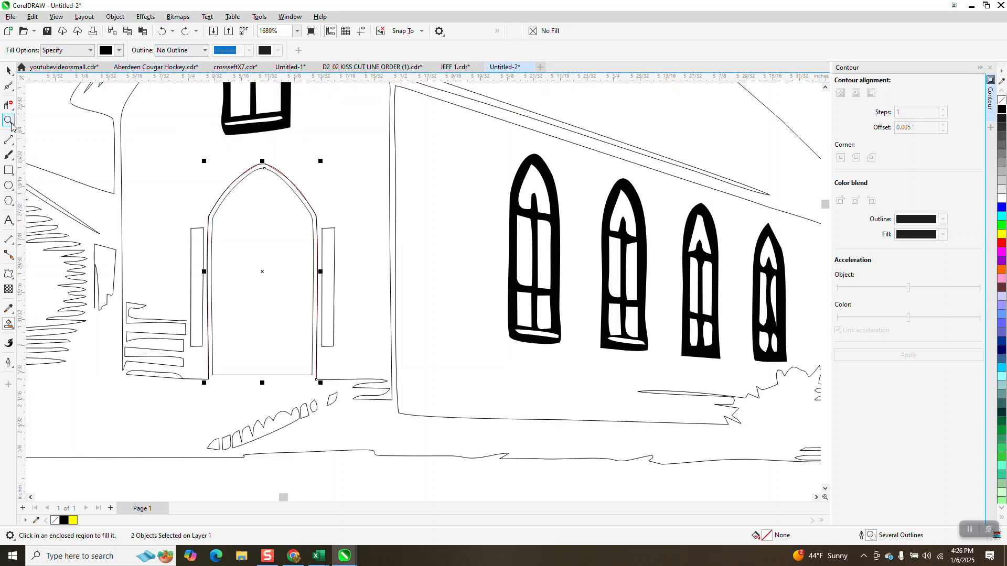
drag(236, 162, 342, 209)
click(8, 69)
click(208, 111)
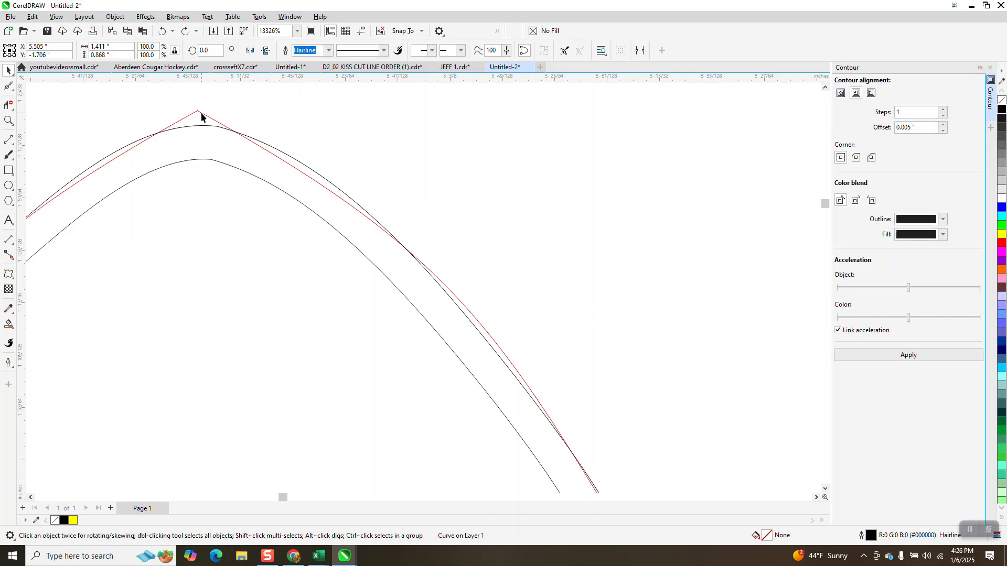
key(Delete)
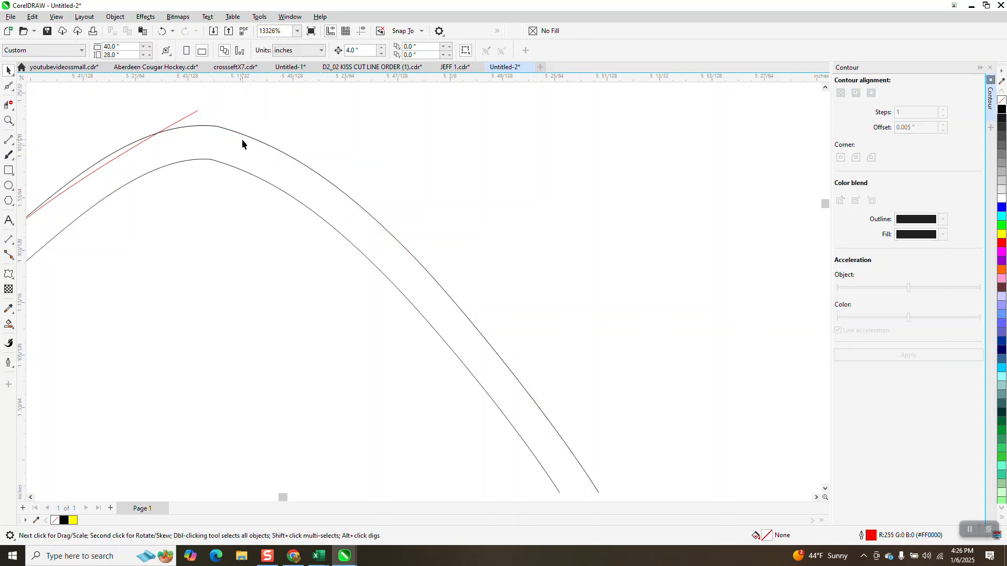
click(198, 109)
key(Delete)
Fill the area inside the inner door outline with black using Smart Fill
scroll(224, 136, down, 6)
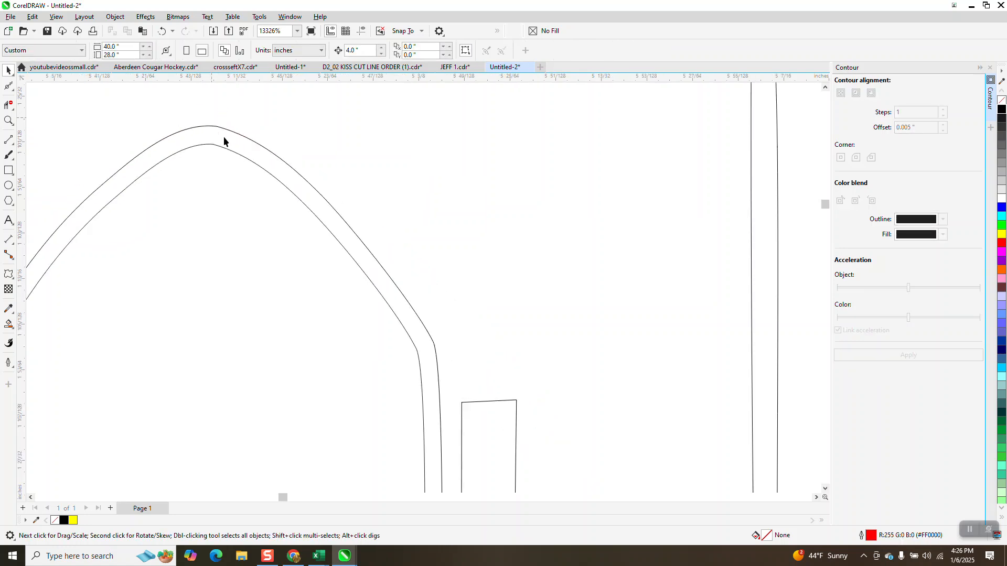
scroll(283, 195, down, 2)
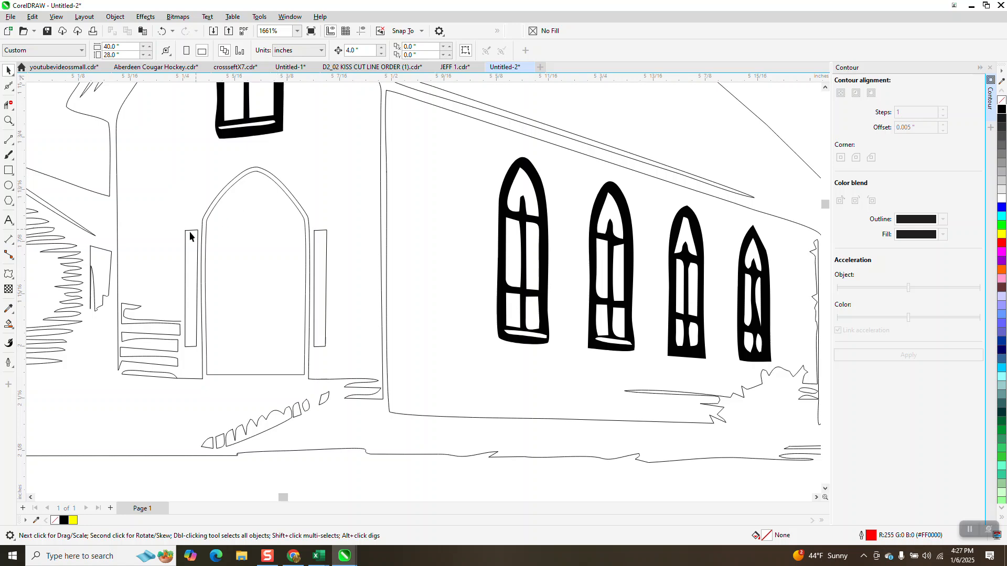
click(8, 325)
click(260, 279)
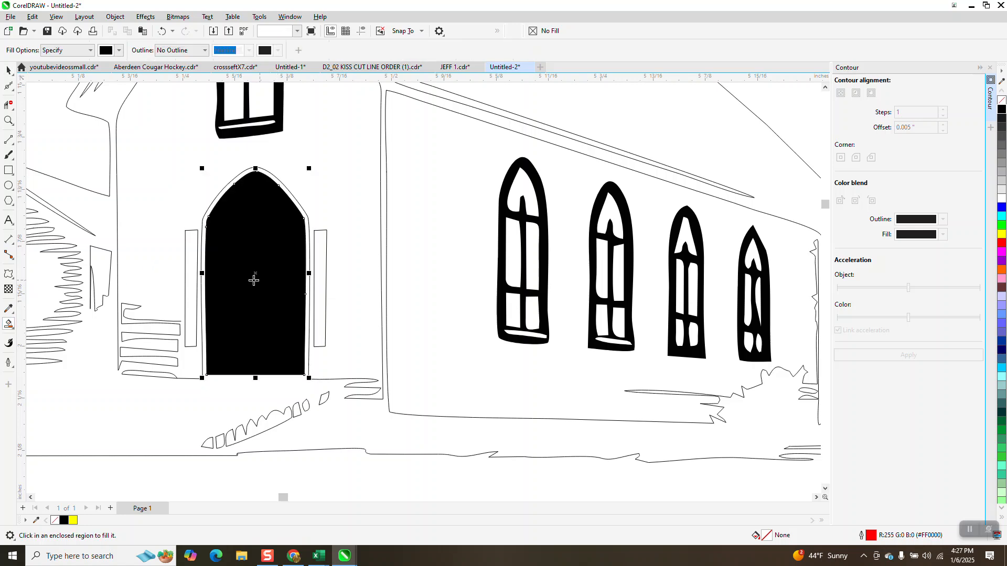
scroll(54, 234, down, 1)
scroll(54, 233, down, 1)
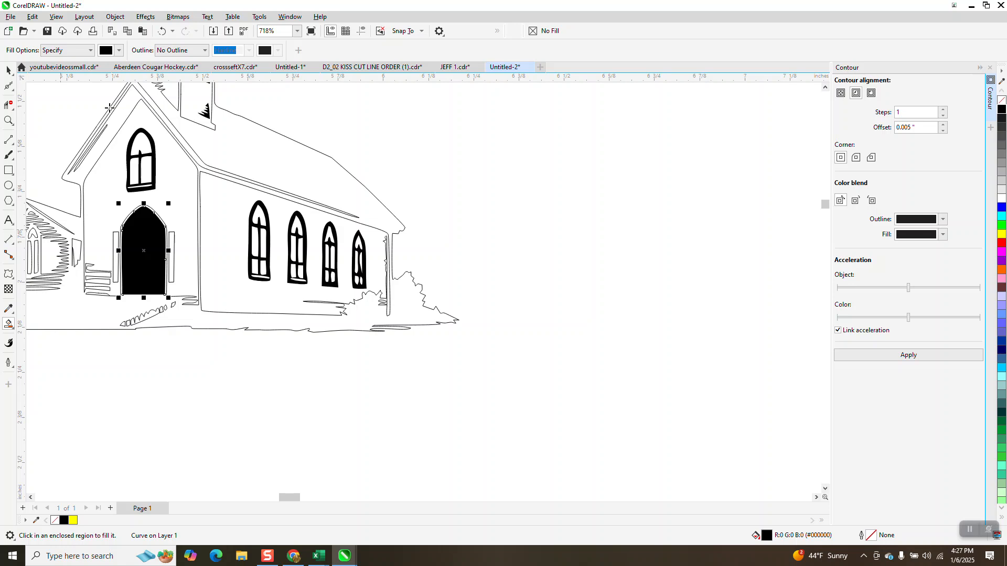
Set the nudge distance to 2 inches and move the black door fill 2 inches right and 2 inches up, off the church
click(8, 70)
click(315, 87)
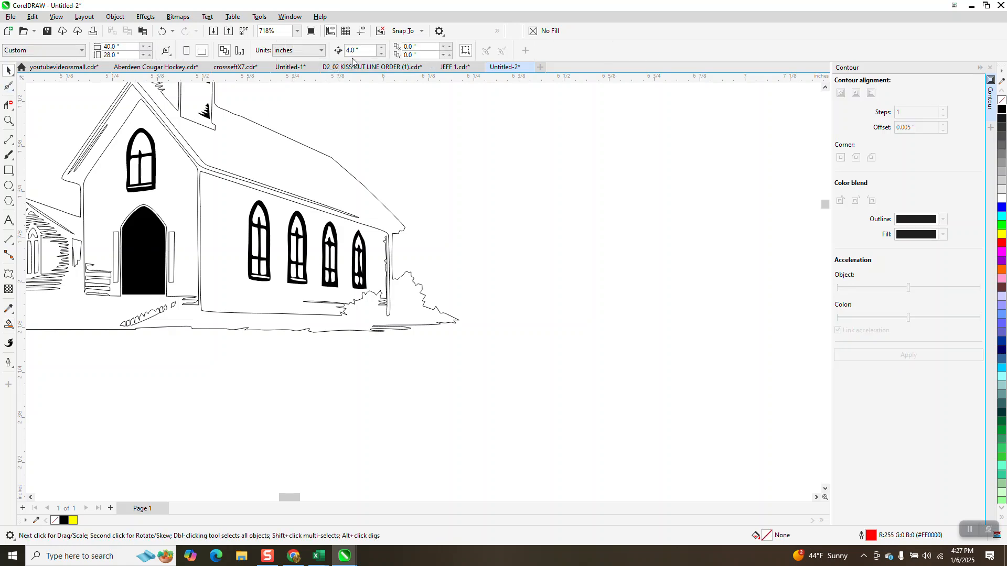
text(2)
click(138, 234)
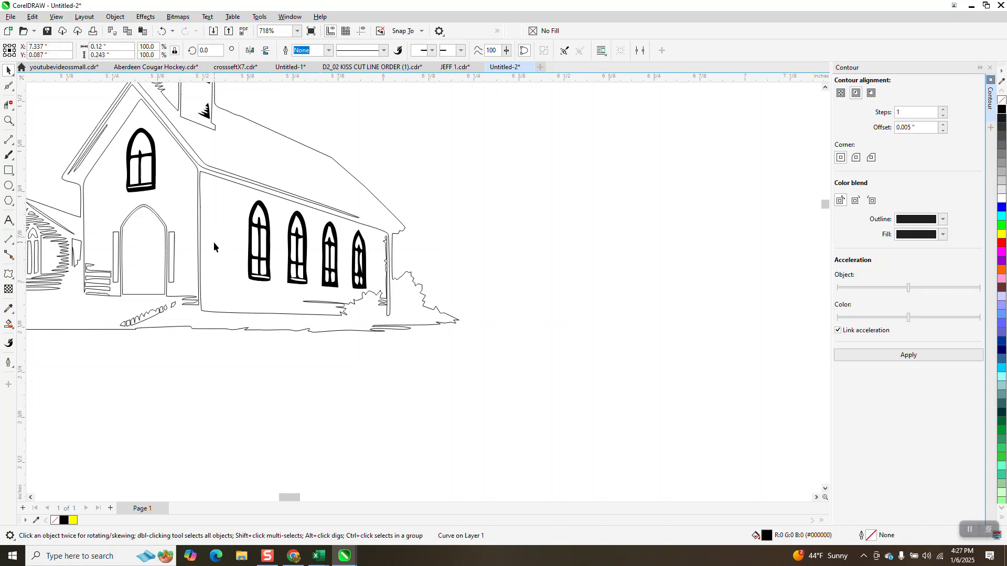
scroll(231, 248, down, 5)
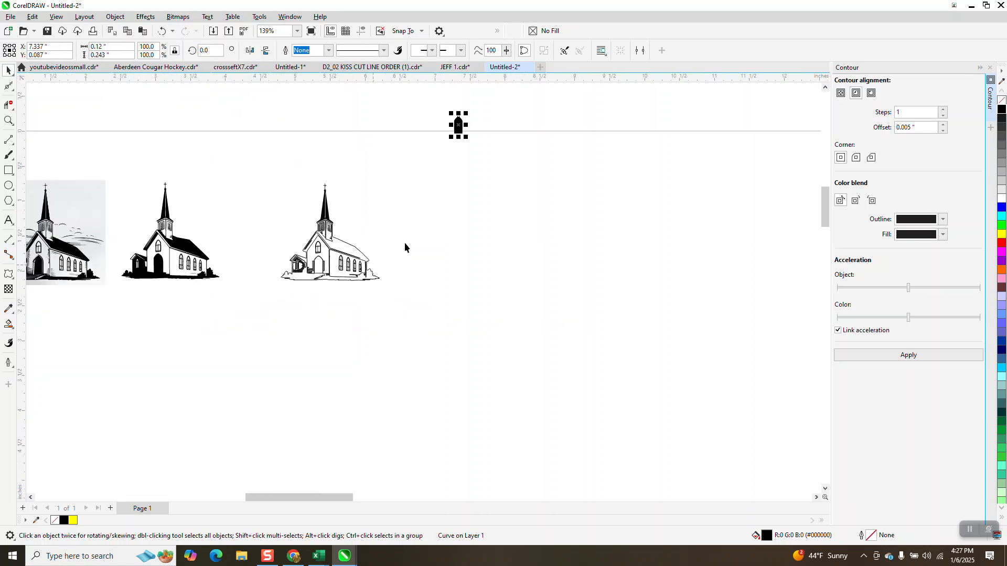
Move the black door shape 2 inches down and replace its fill with a black hairline outline
key(Down)
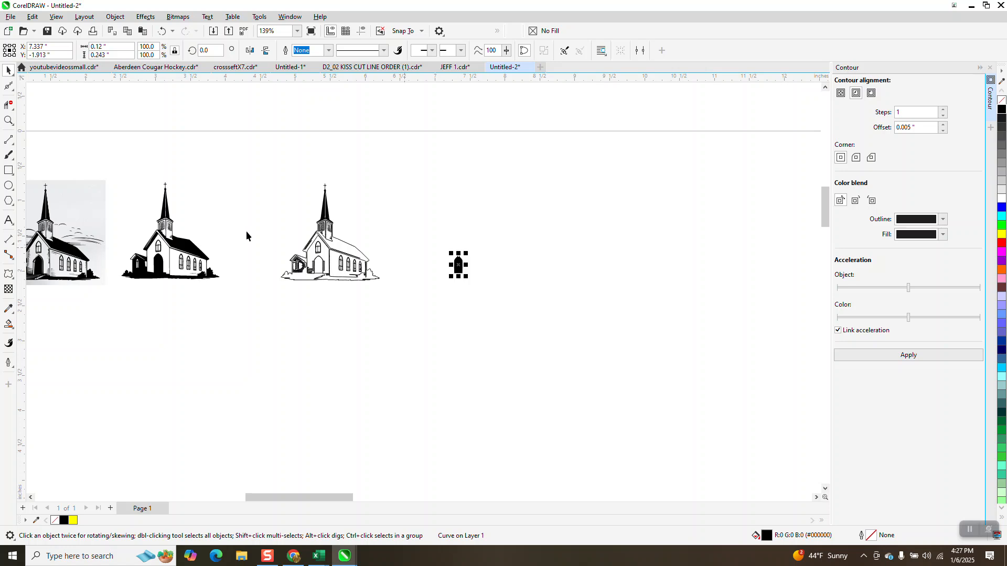
click(7, 122)
drag(447, 255, 487, 290)
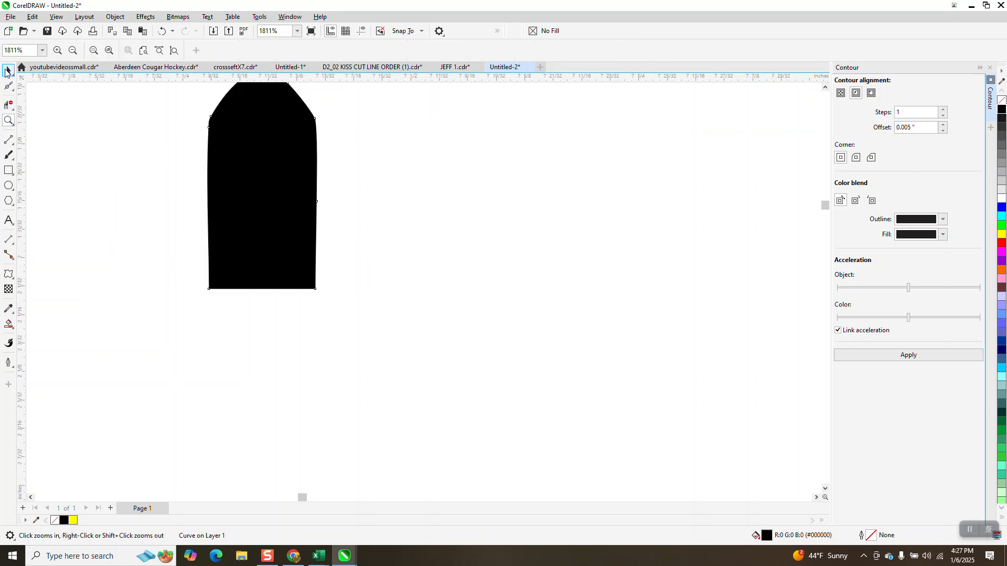
click(8, 73)
click(270, 151)
click(1002, 101)
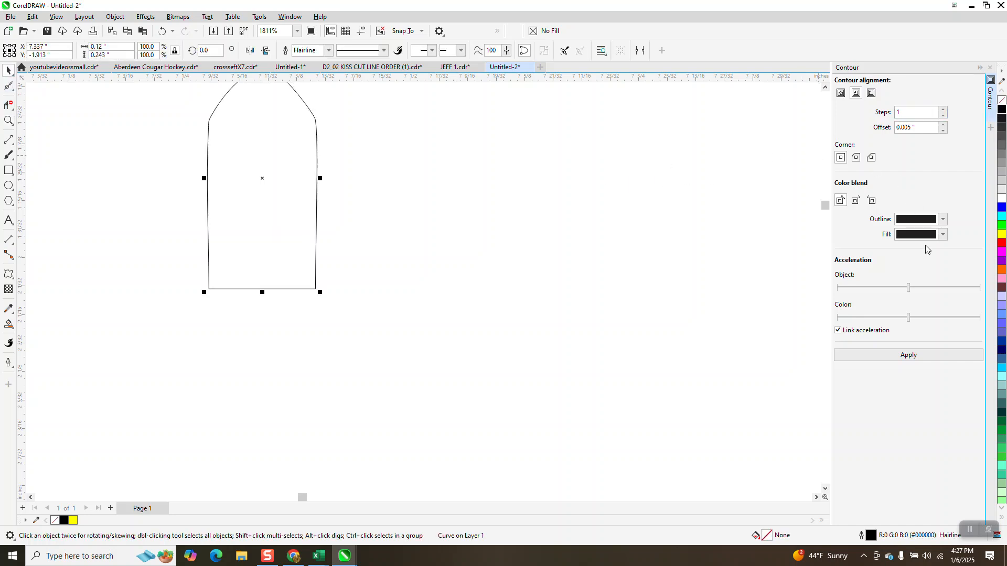
Apply a one-step 0.005-inch inside contour to the door outline and break the contour apart
click(908, 355)
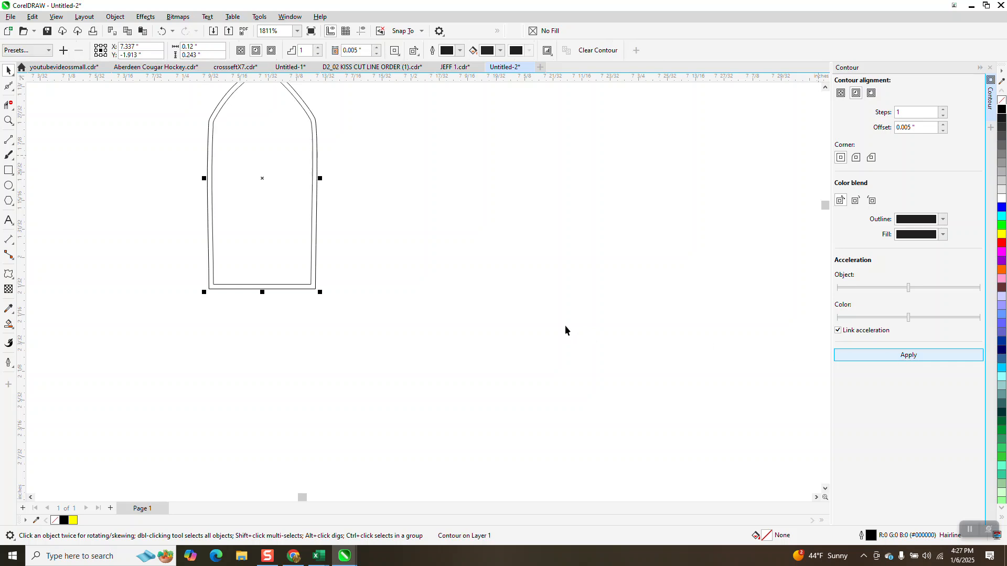
scroll(448, 305, down, 3)
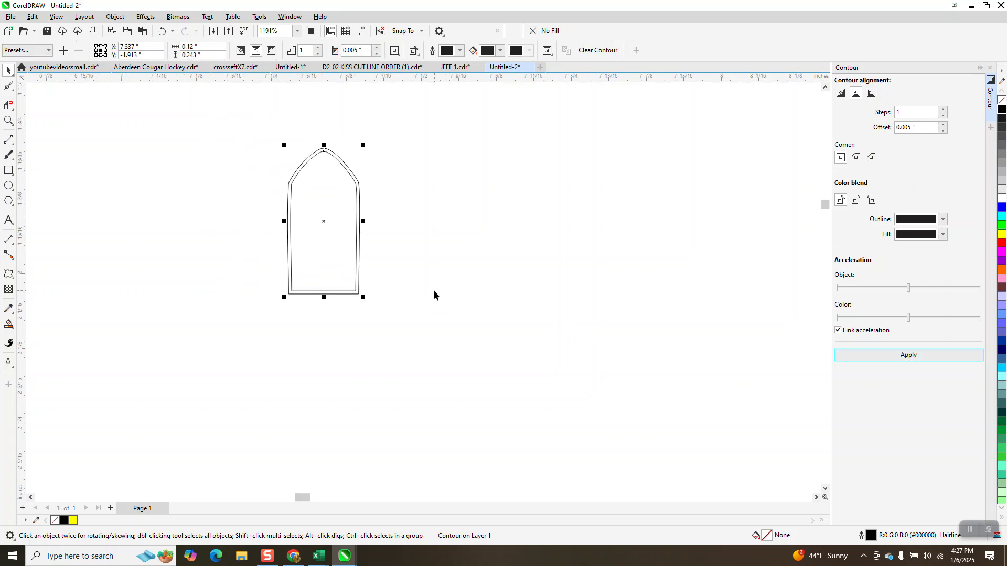
click(120, 19)
click(168, 259)
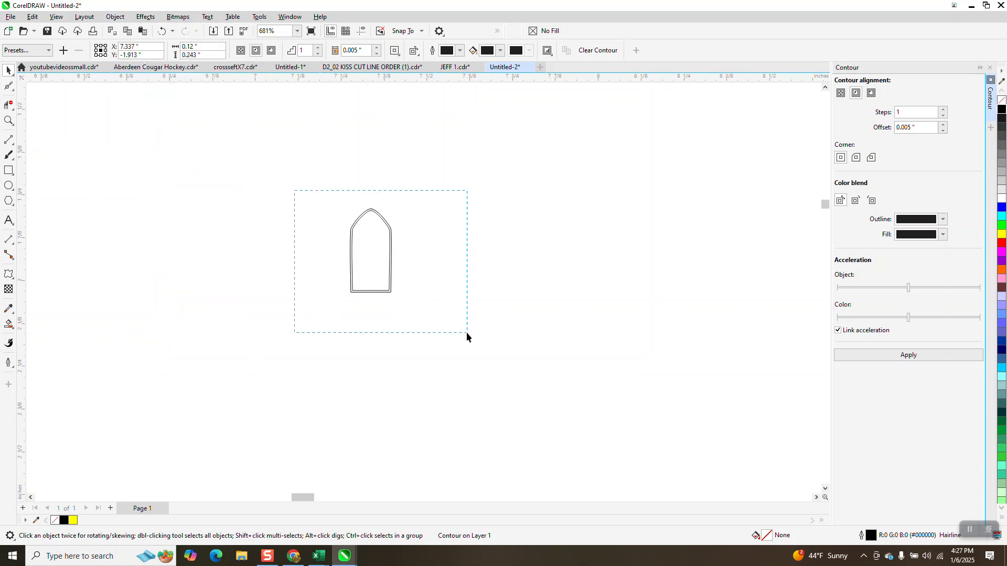
Move both door outlines together 2 inches left, back into the church doorway
drag(466, 332, 467, 329)
key(Left)
scroll(472, 323, down, 2)
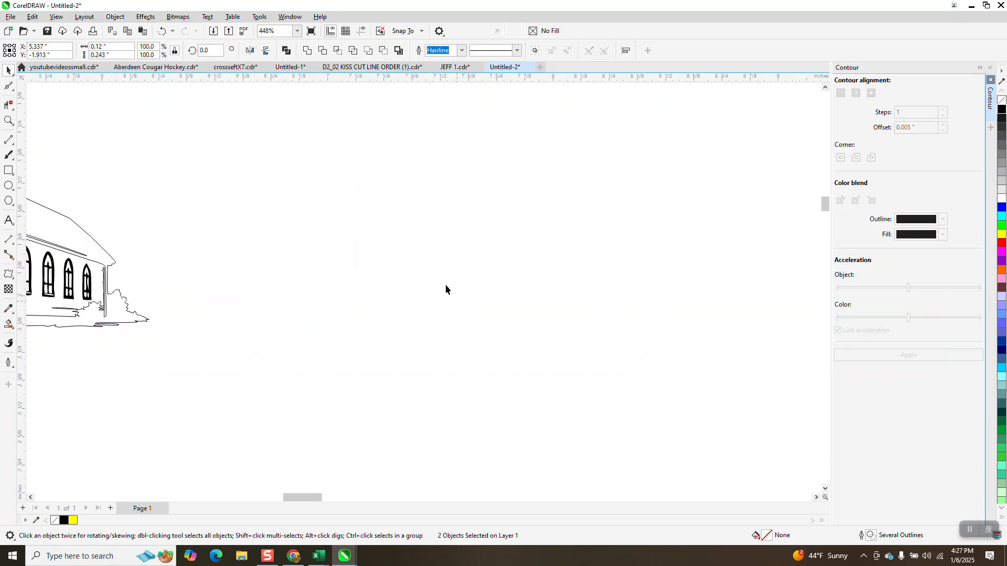
Try black Smart Fills on the side wall, the front wall and the inner door, and undo the last two
click(8, 120)
drag(110, 293, 195, 321)
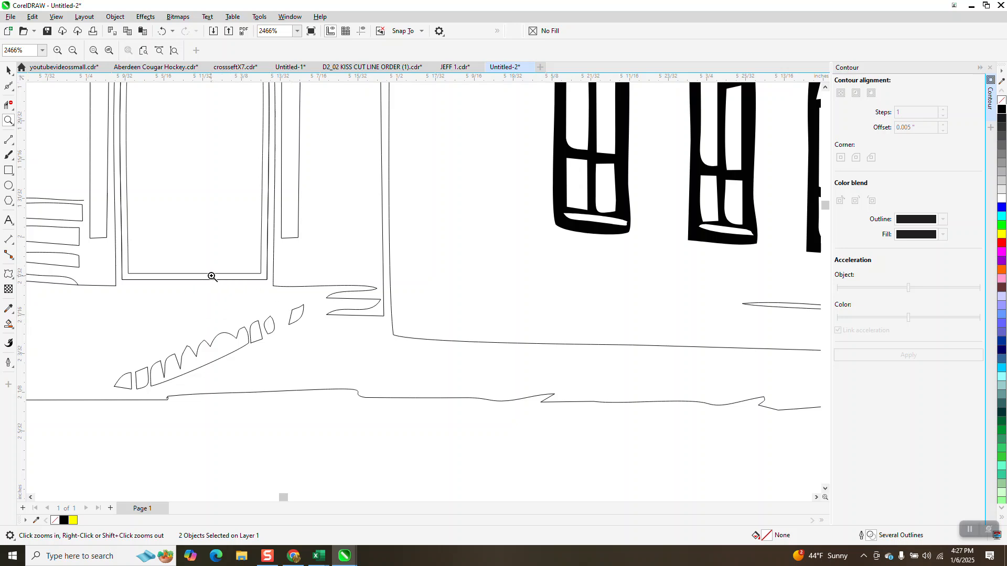
scroll(213, 277, down, 2)
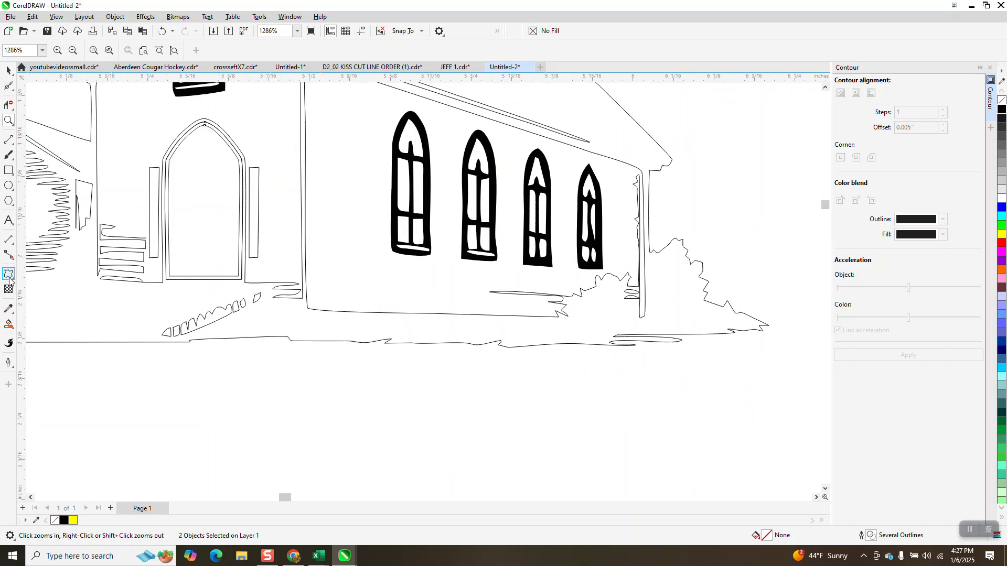
click(8, 325)
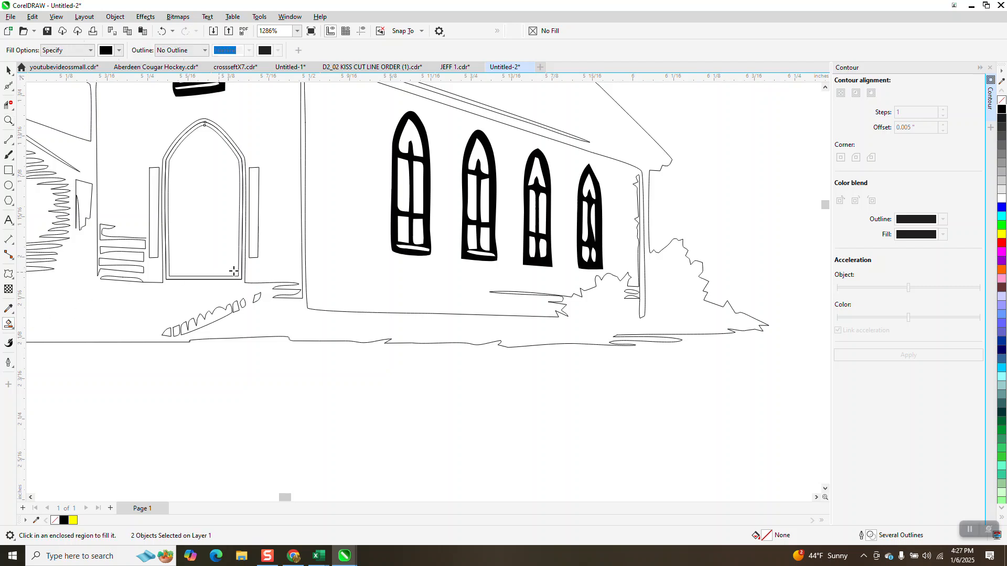
click(334, 238)
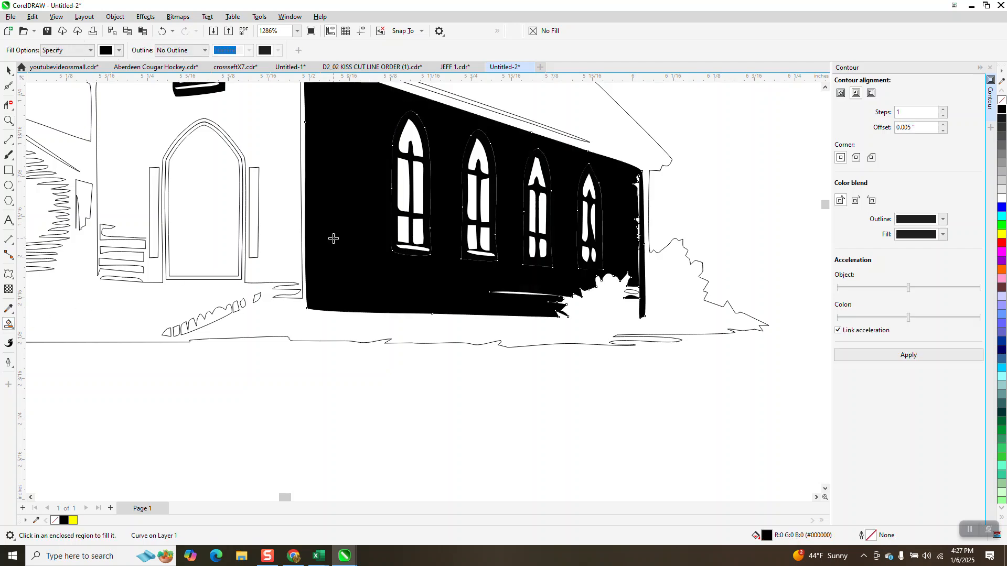
click(294, 193)
click(235, 206)
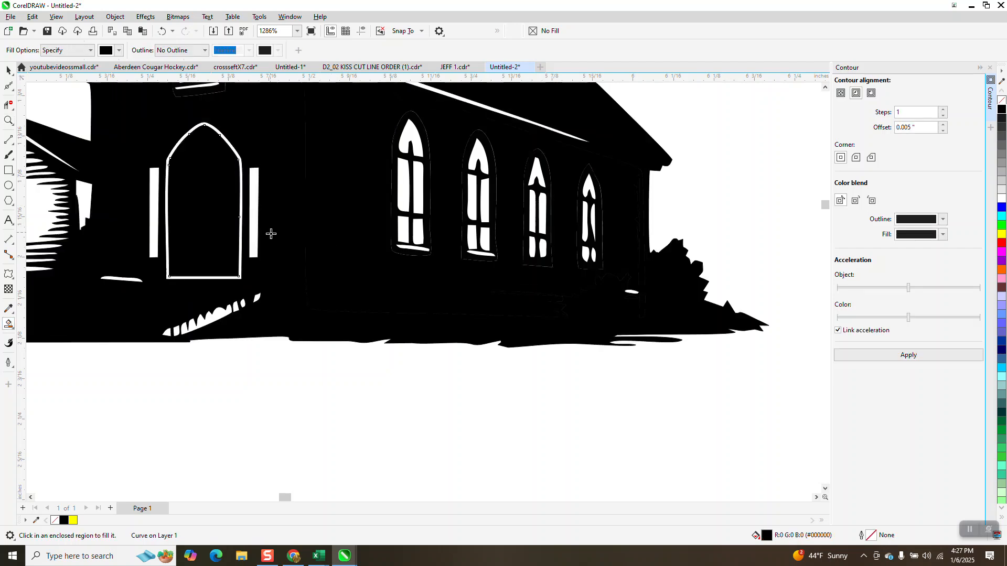
scroll(314, 236, down, 1)
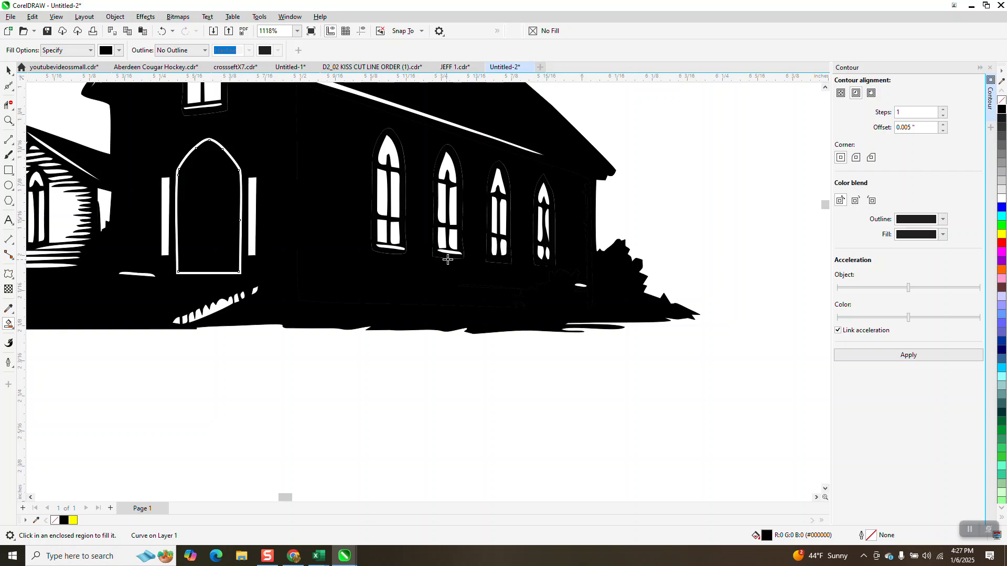
scroll(316, 296, down, 1)
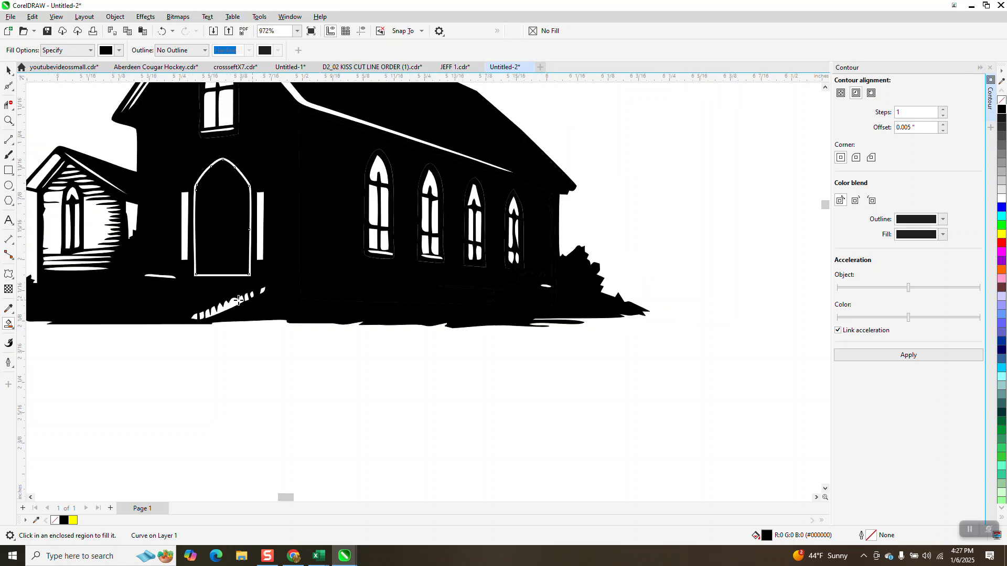
click(163, 33)
click(162, 32)
Try a black Smart Fill on the roof, and undo all remaining trial fills on the church
scroll(298, 212, down, 3)
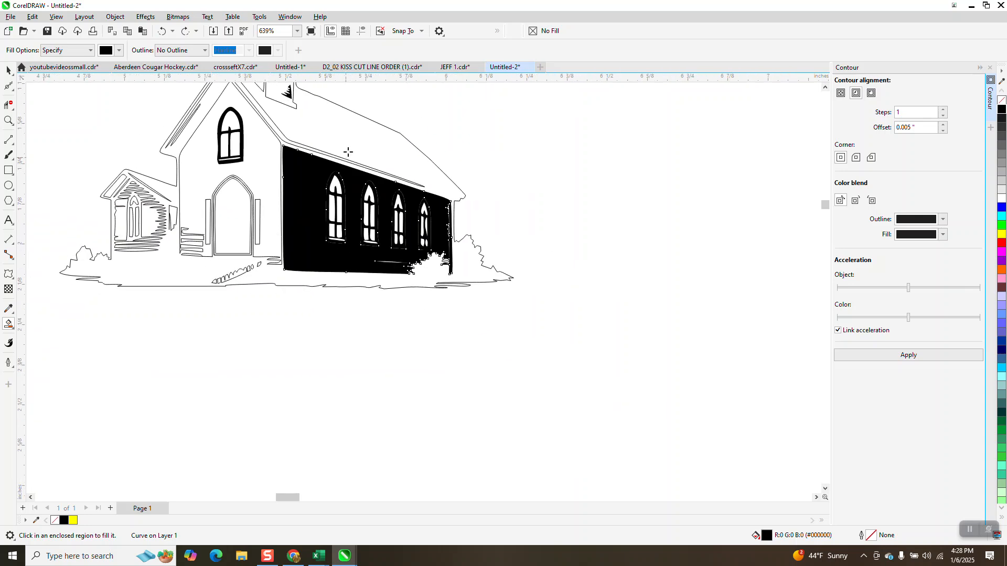
click(353, 137)
scroll(355, 137, down, 8)
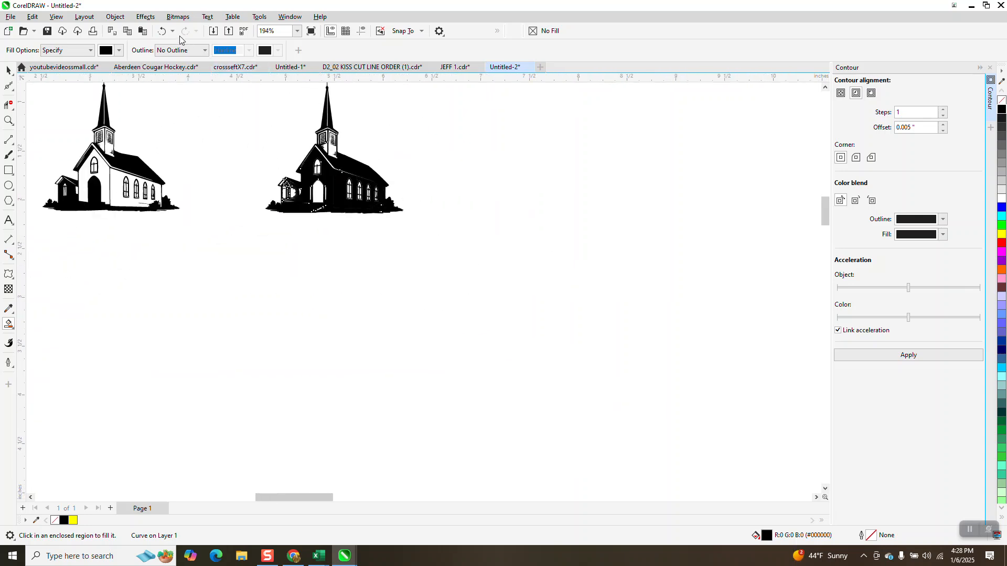
click(163, 32)
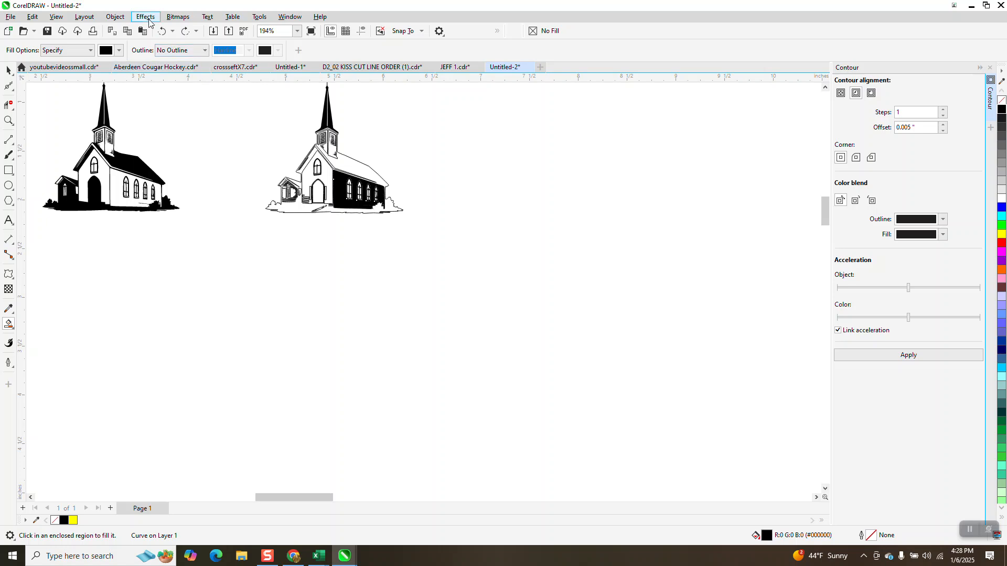
click(163, 31)
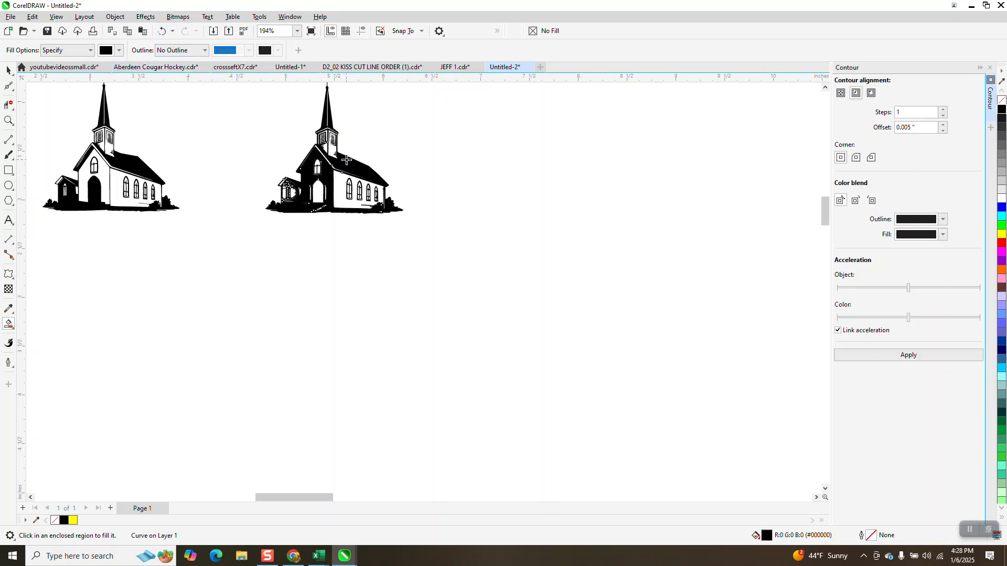
click(163, 31)
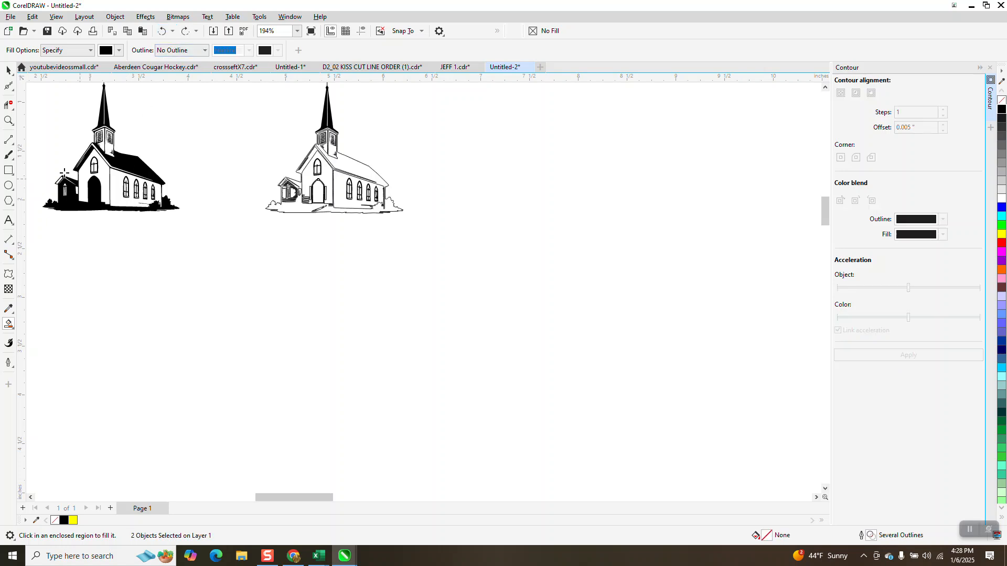
click(13, 110)
drag(278, 152, 327, 185)
click(161, 31)
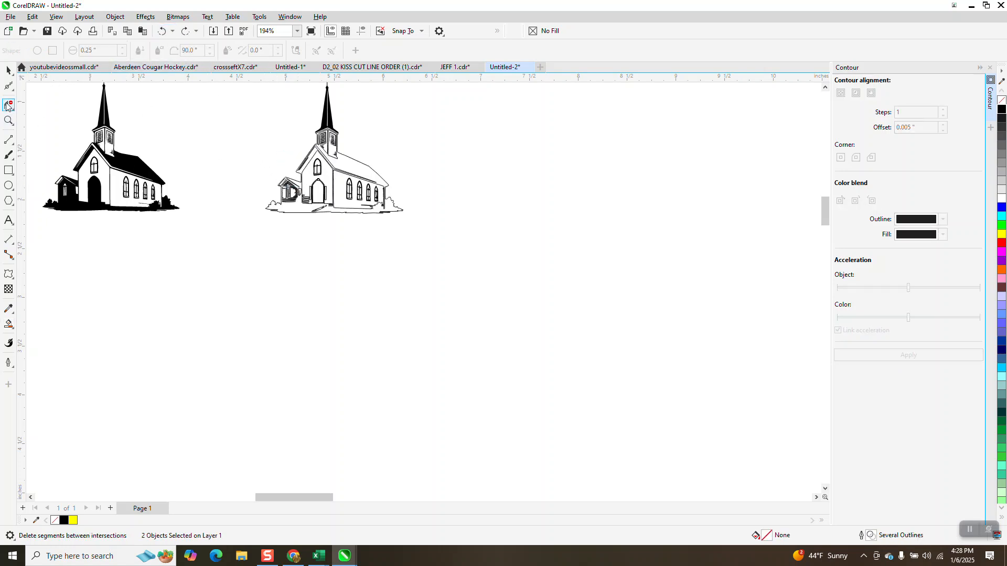
Try a black Smart Fill on the ground area in front of the church, and undo it
click(9, 121)
drag(282, 179, 412, 234)
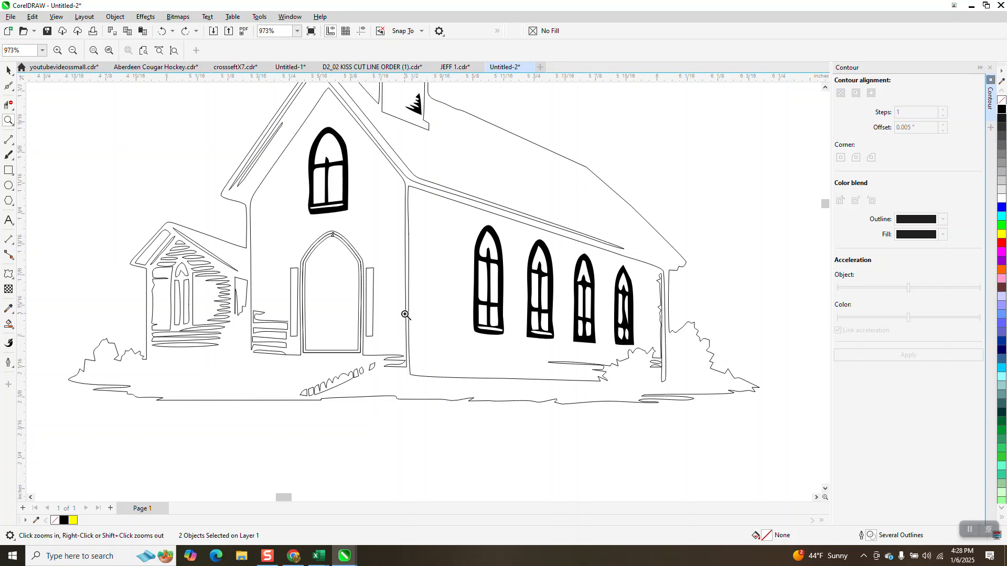
click(9, 324)
click(241, 386)
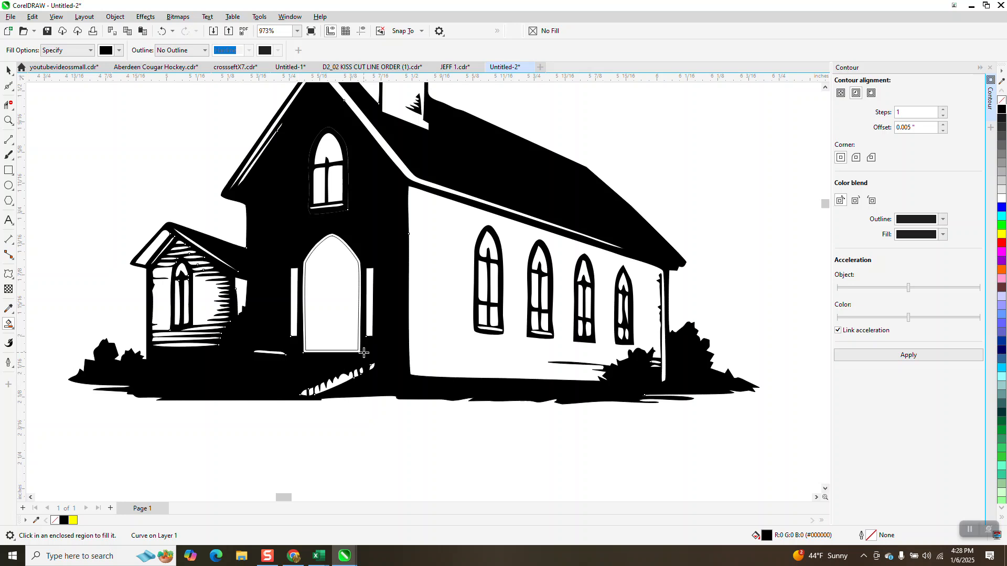
click(161, 31)
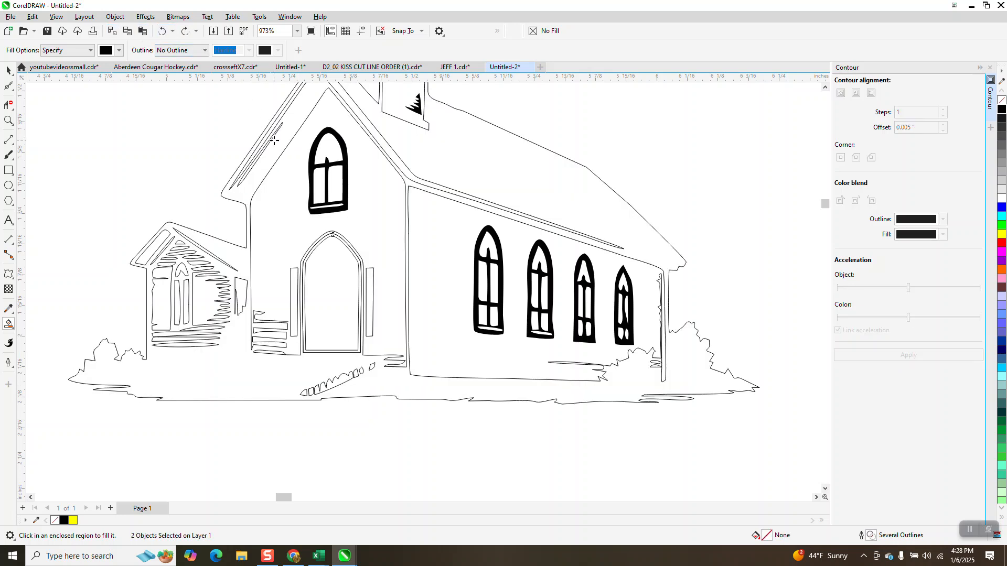
Draw a vertical line about 0.012 inch long down from the front wall's lower-left corner node
click(9, 120)
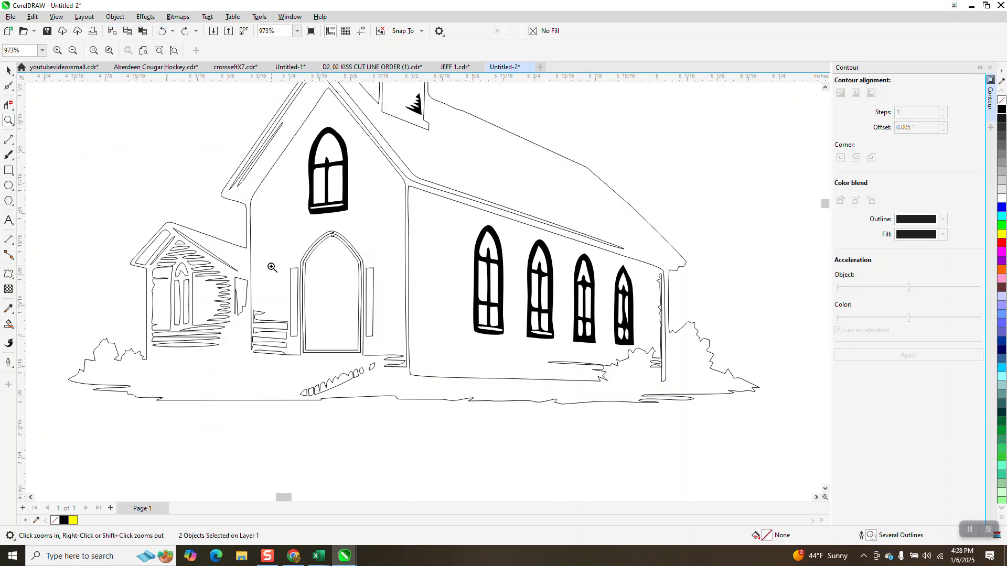
drag(229, 257, 461, 380)
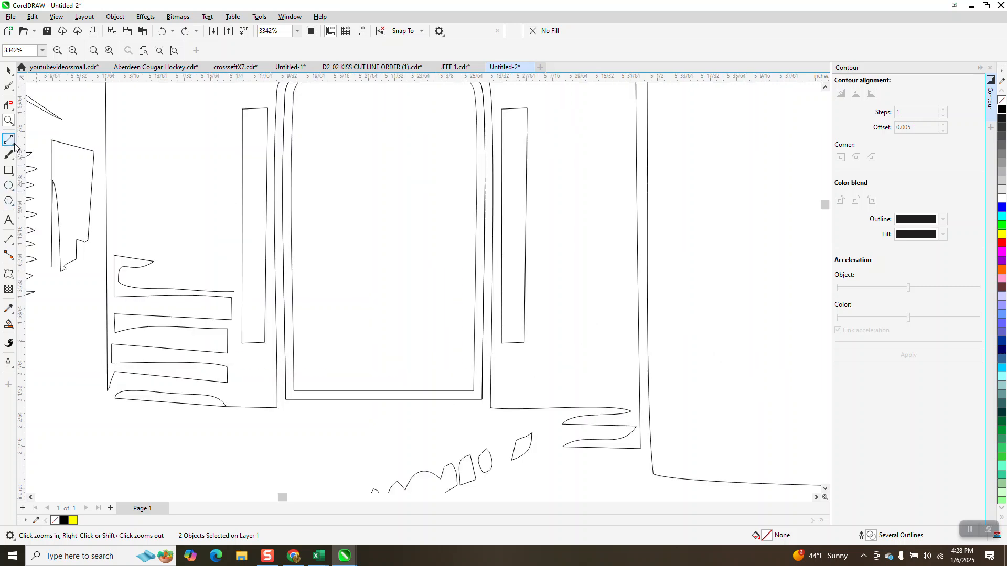
click(14, 147)
click(50, 152)
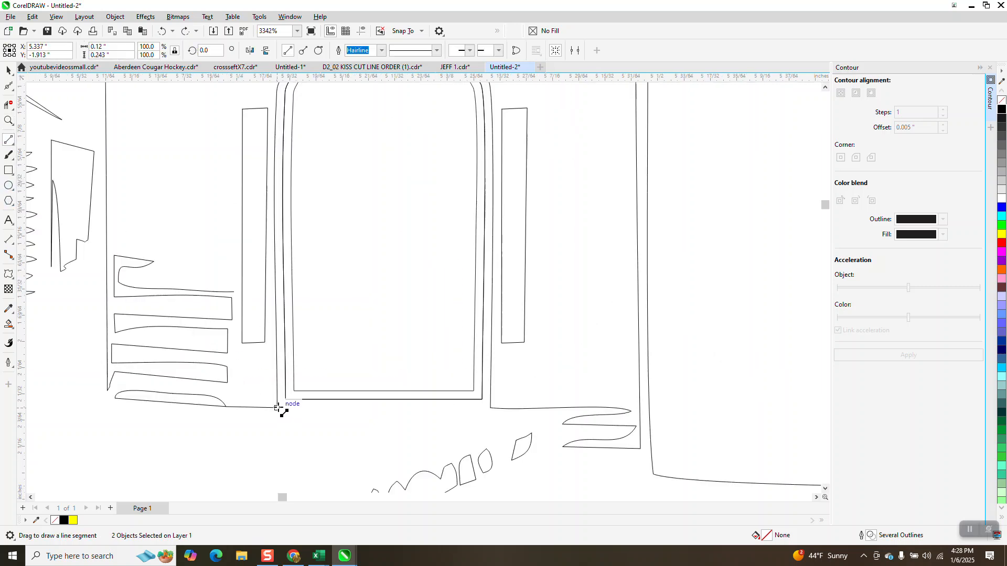
scroll(275, 407, down, 2)
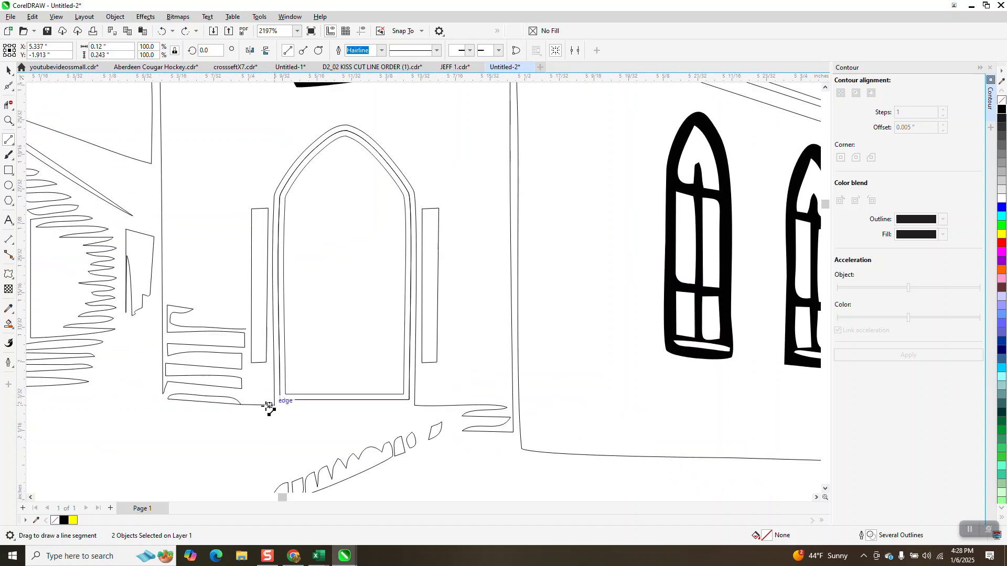
click(9, 120)
drag(143, 357, 227, 429)
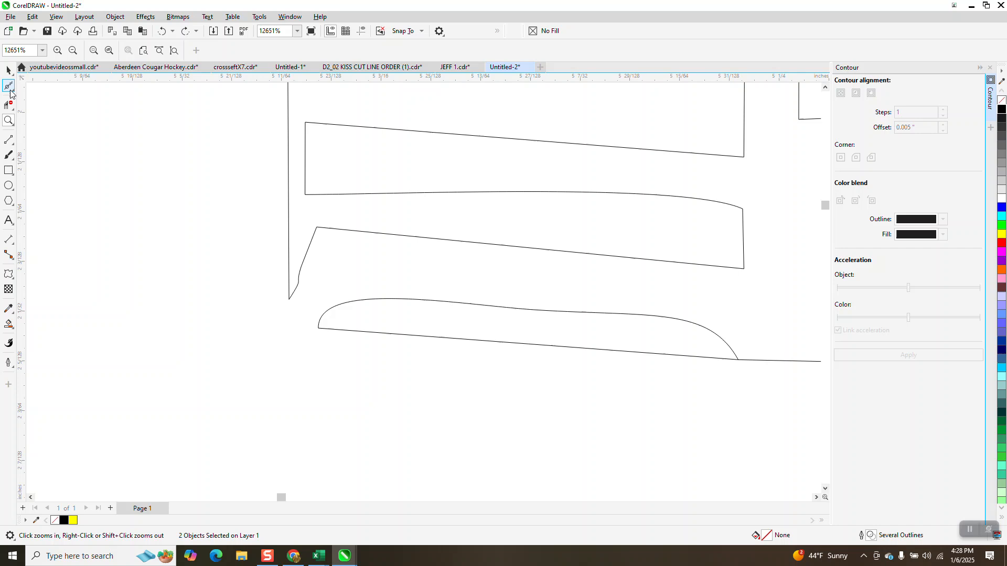
click(8, 140)
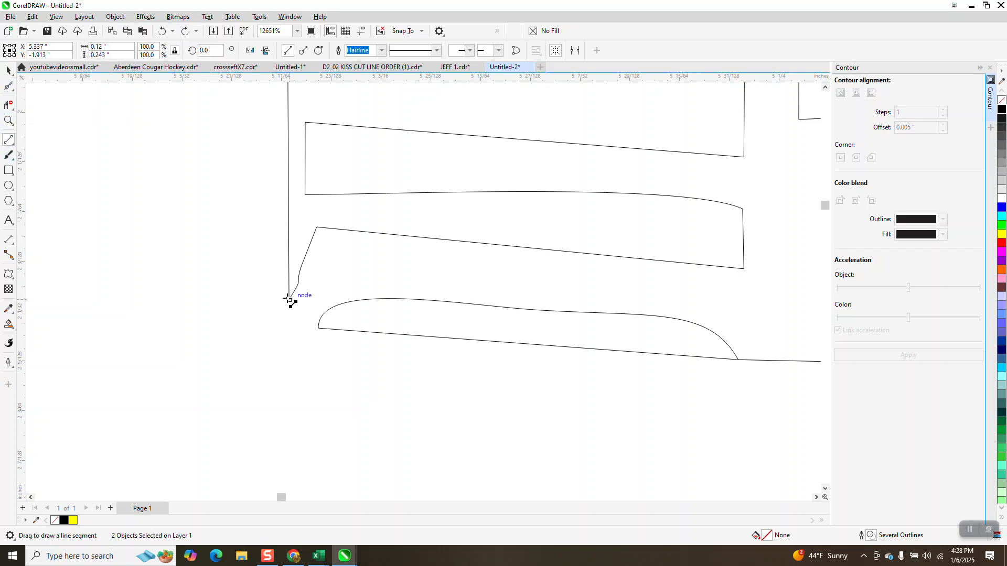
drag(288, 308, 289, 342)
Extend the line horizontally about 0.31 inch from its lower end, passing below the door to the steps beyond its right side
scroll(289, 342, down, 3)
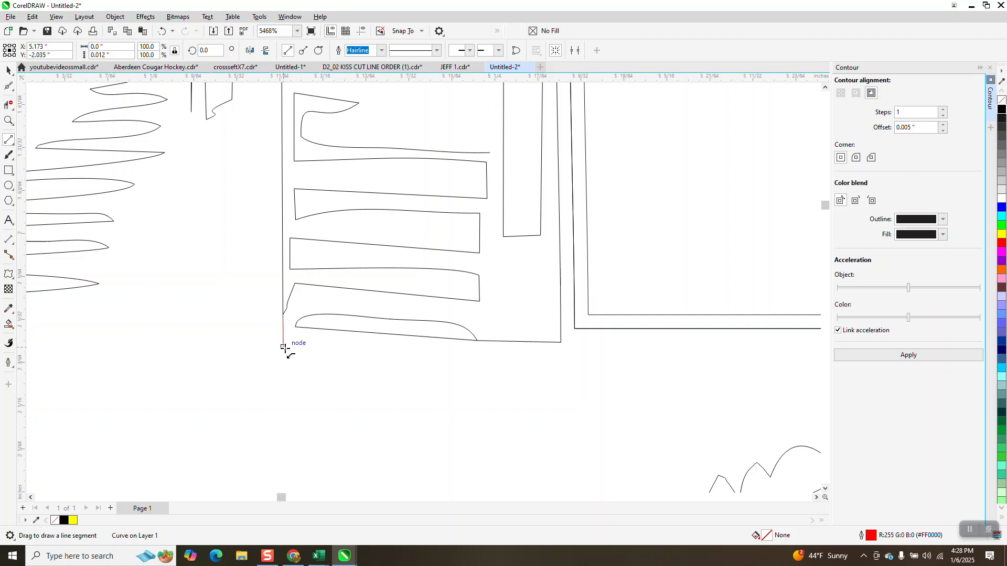
scroll(284, 341, down, 2)
drag(283, 348, 782, 350)
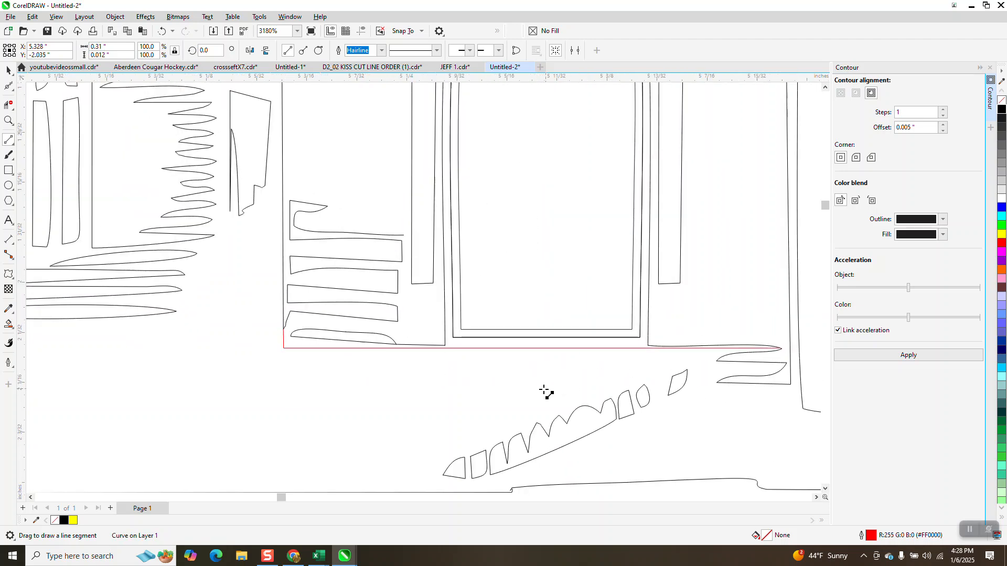
Try a black Smart Fill on the front wall above the new base line, and undo it
click(10, 327)
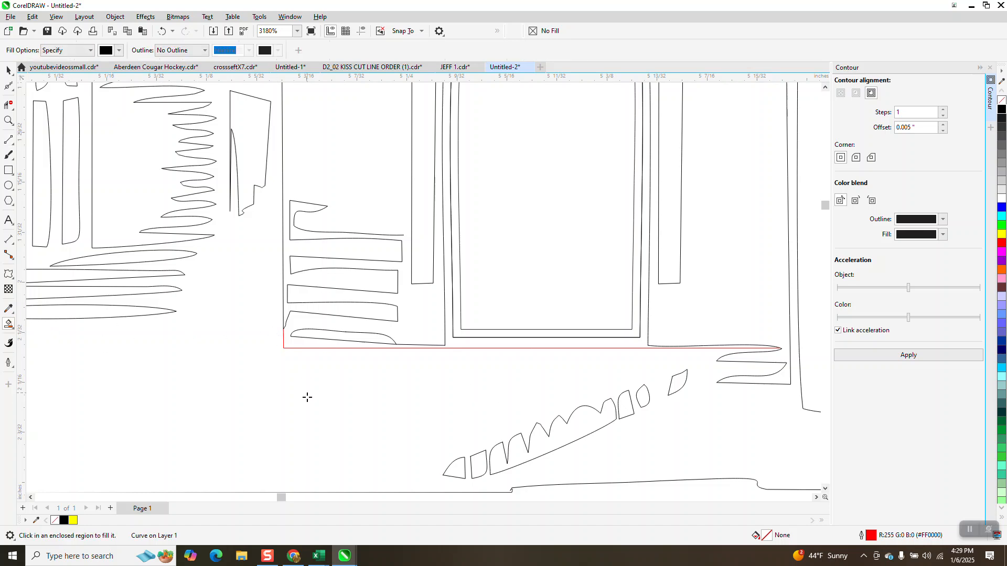
scroll(306, 396, down, 3)
click(489, 204)
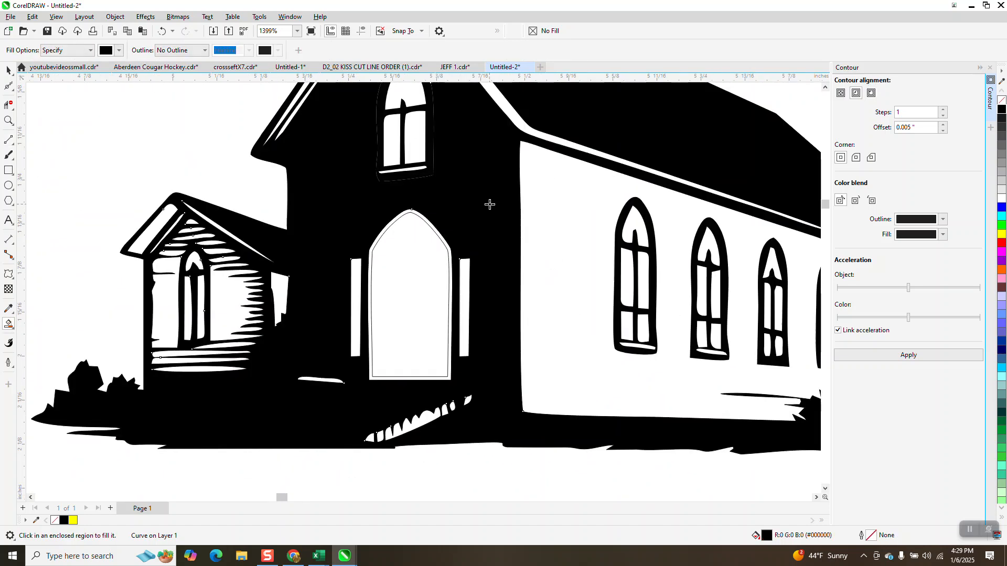
click(162, 32)
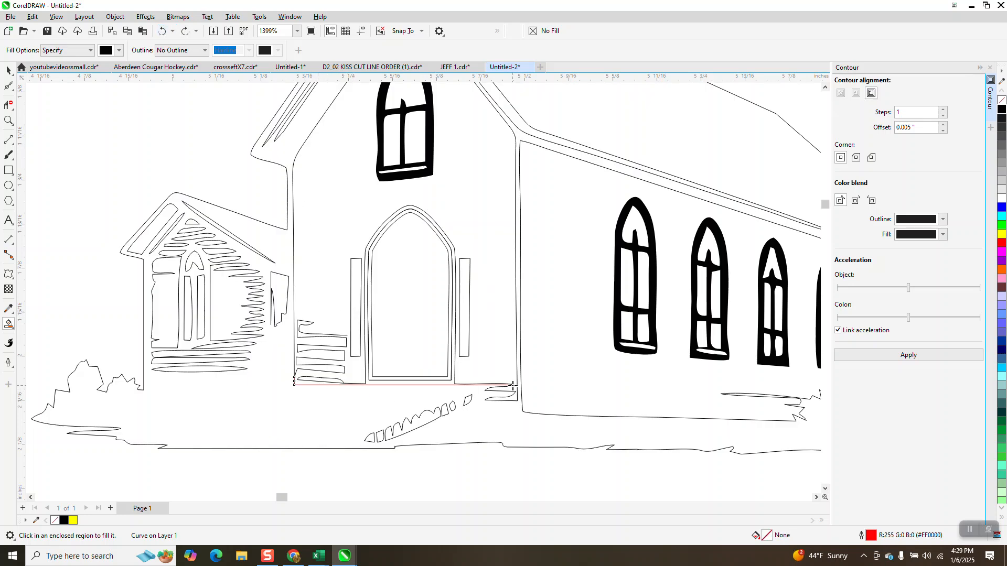
click(8, 121)
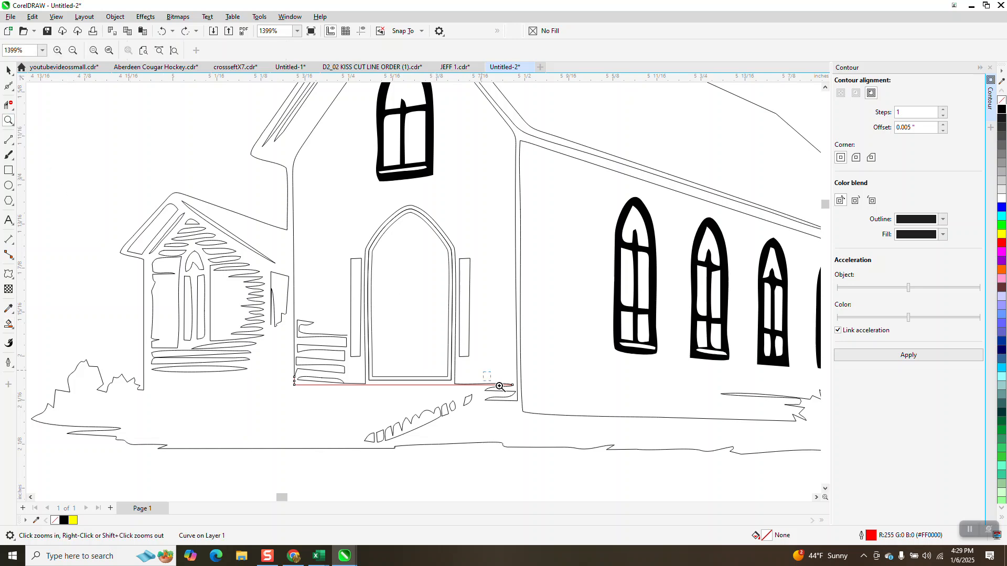
Extend the base line's free end node to the front wall's right edge, past the steps beside the door
drag(483, 374, 573, 421)
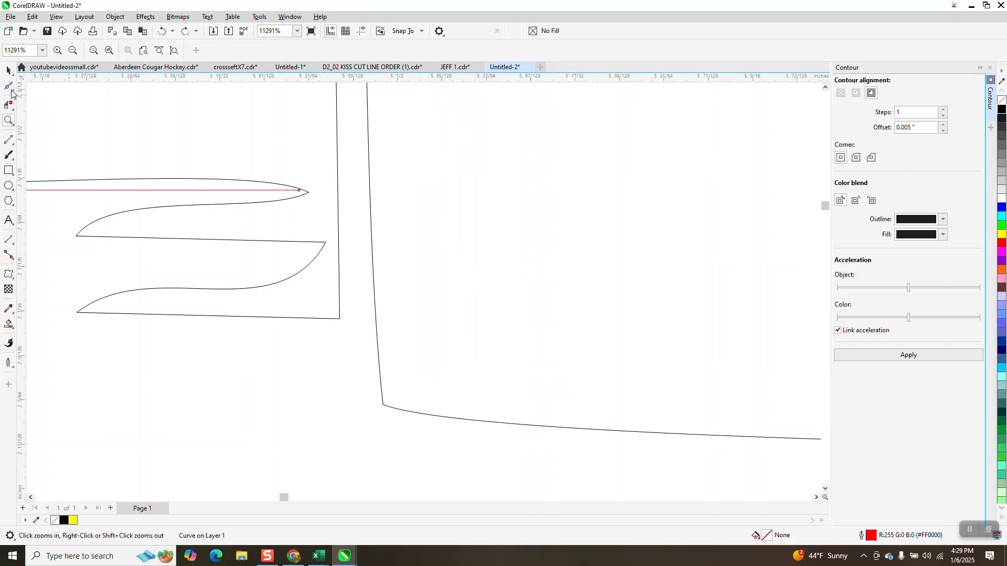
click(12, 90)
click(41, 84)
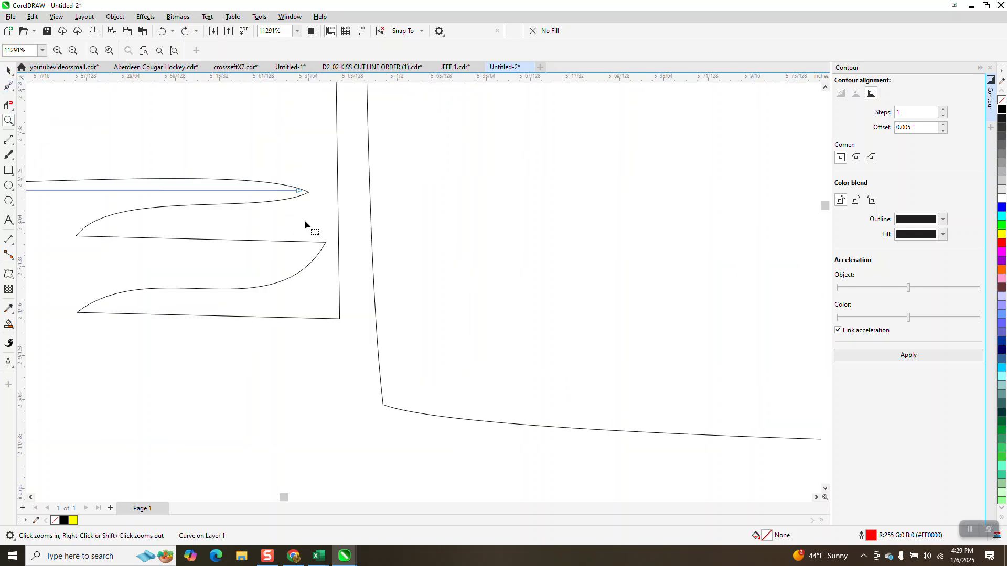
drag(299, 196, 337, 195)
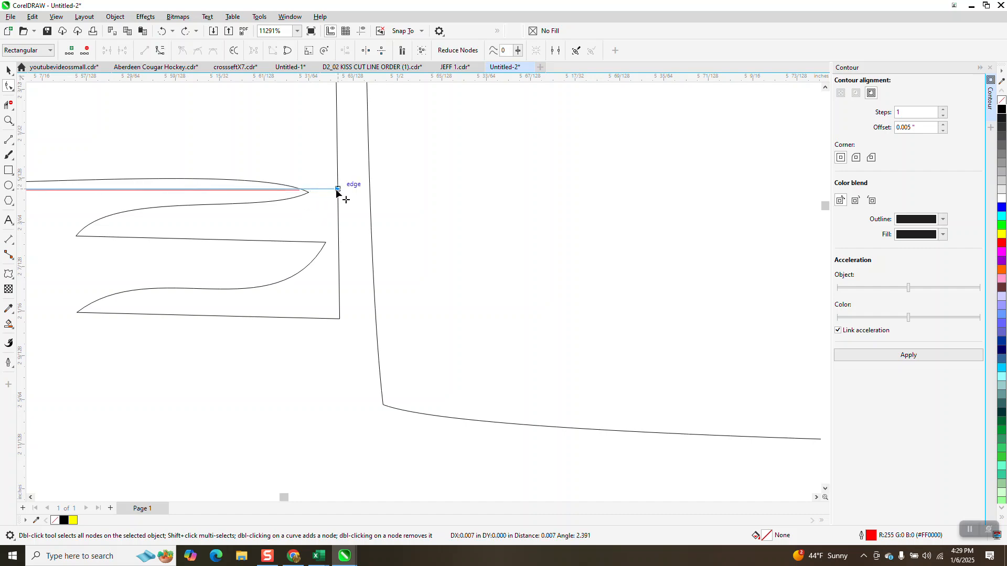
scroll(388, 210, down, 3)
scroll(386, 213, down, 5)
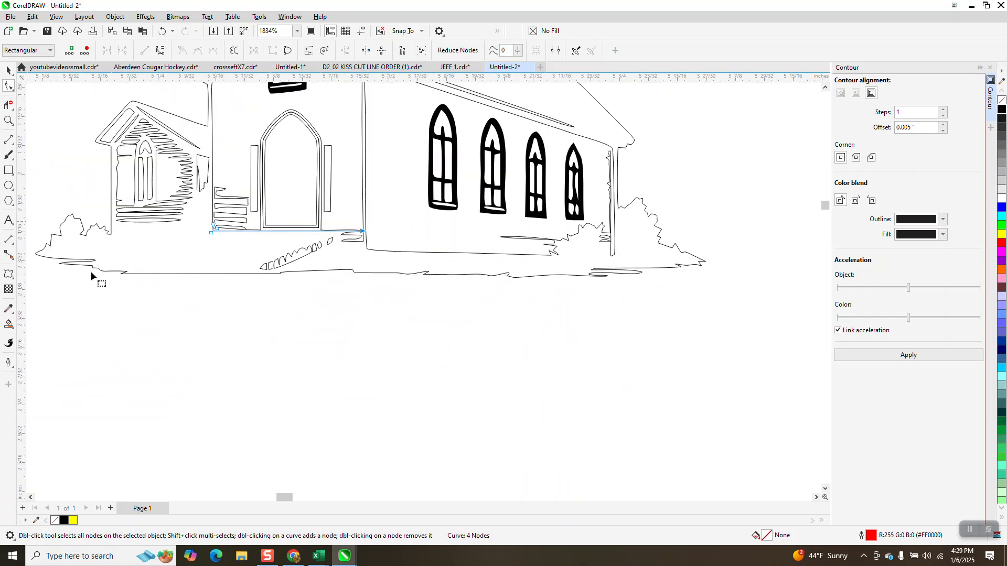
Undo a trial black Smart Fill on the front wall and fill the church's roof, wall edges and ground area black
click(10, 325)
click(347, 127)
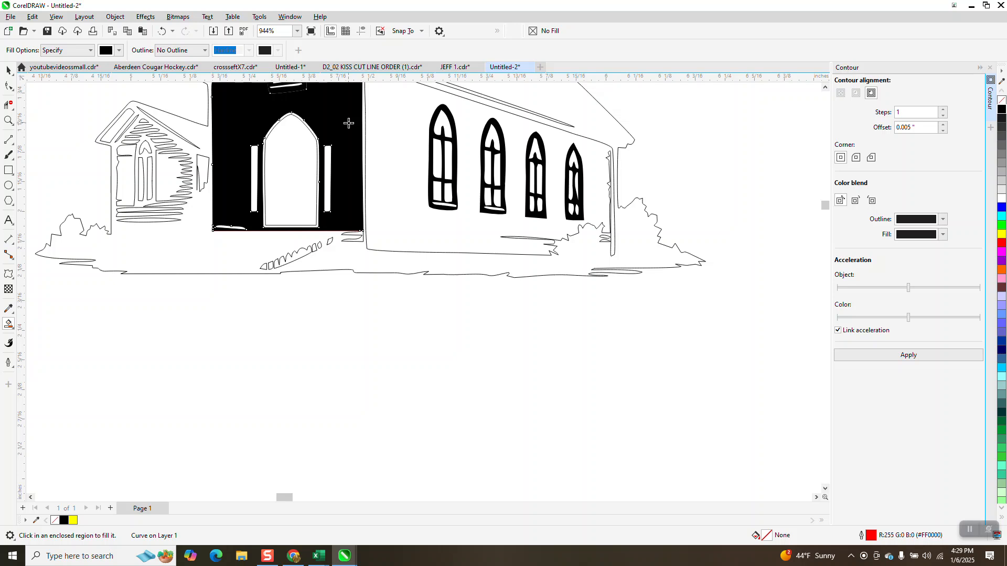
click(161, 32)
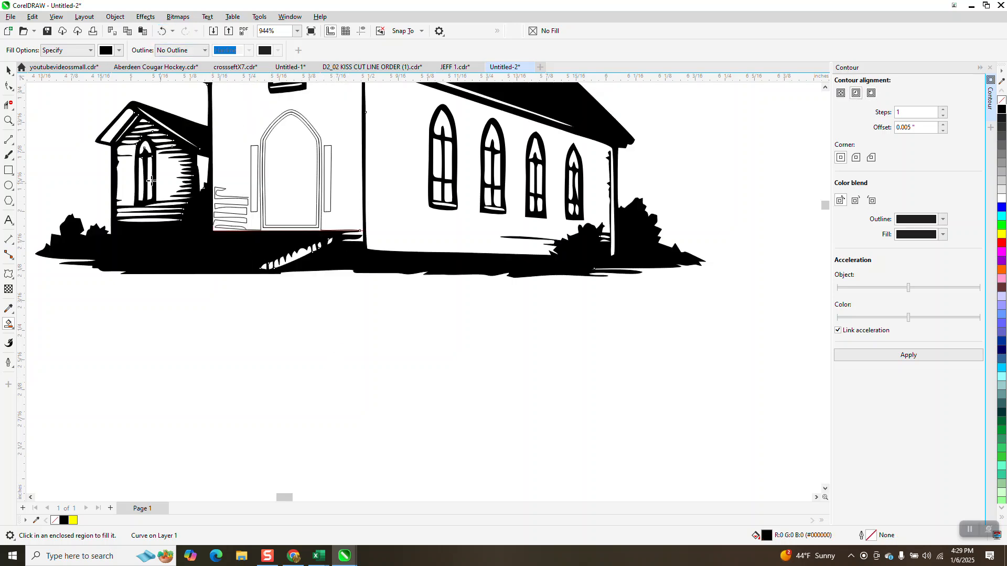
Smart Fill the two narrow vertical strips on either side of the door with black
click(9, 120)
drag(239, 114, 484, 313)
click(8, 324)
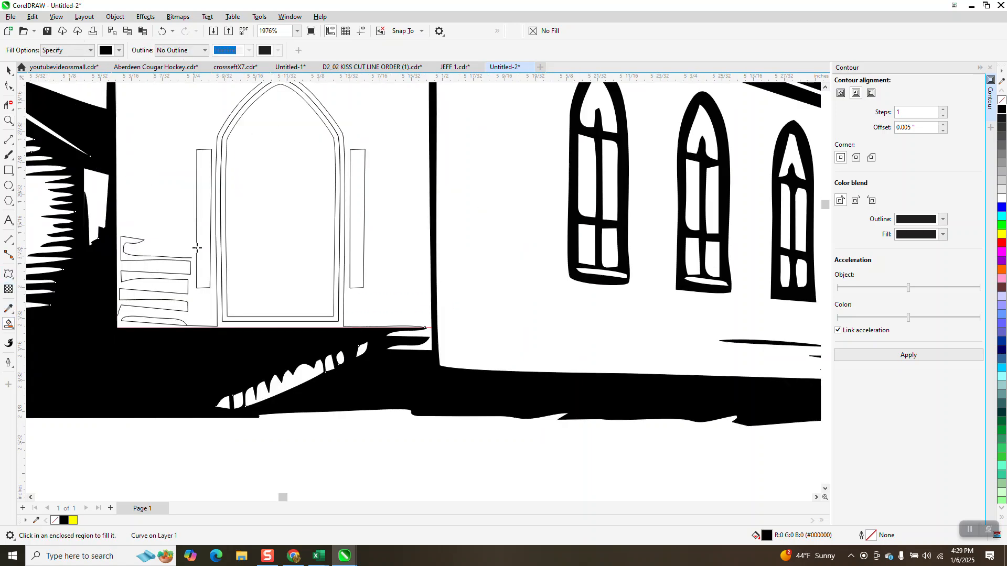
click(204, 235)
click(348, 221)
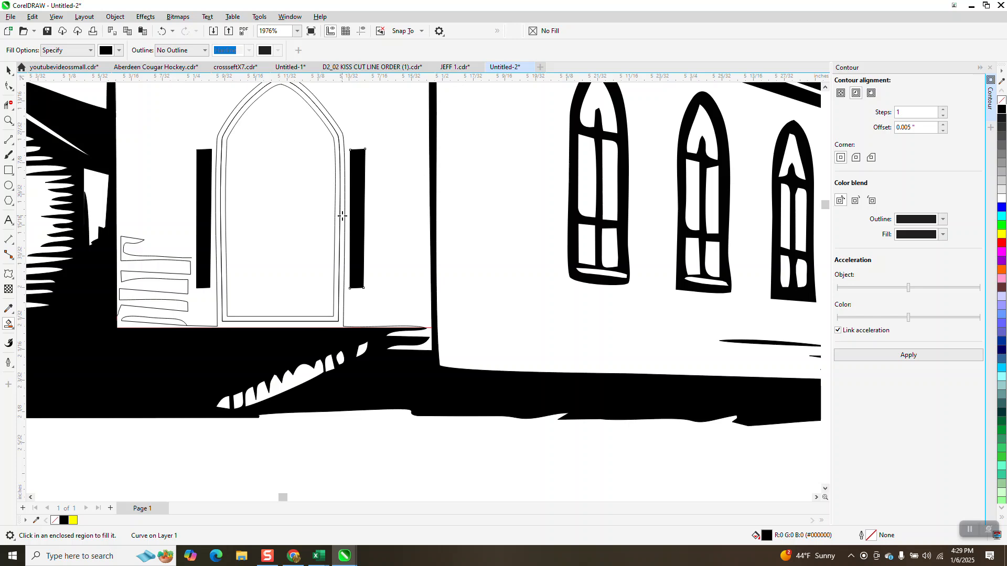
Try a black Smart Fill twice on the outer band of the door arch, undoing each attempt
click(341, 216)
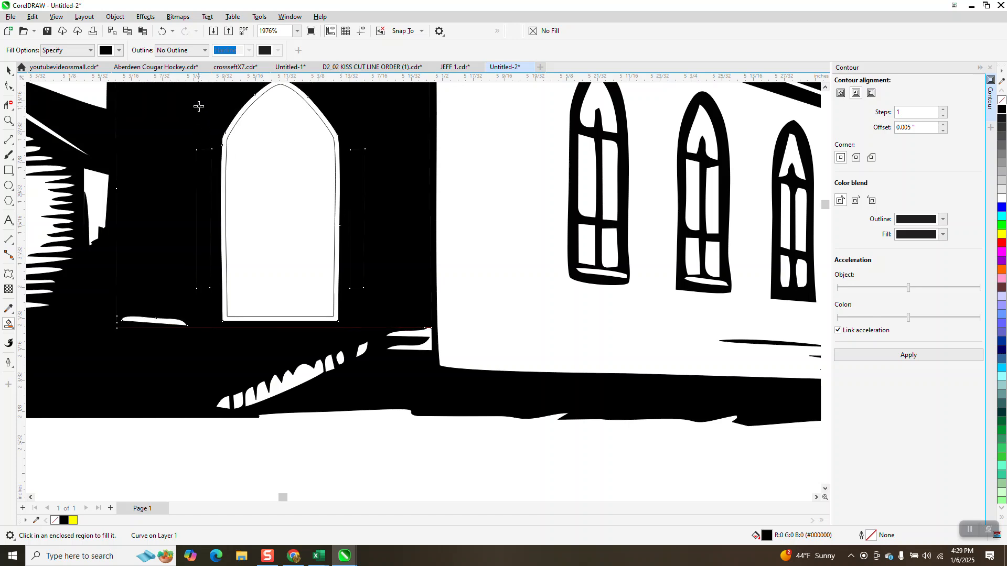
click(162, 31)
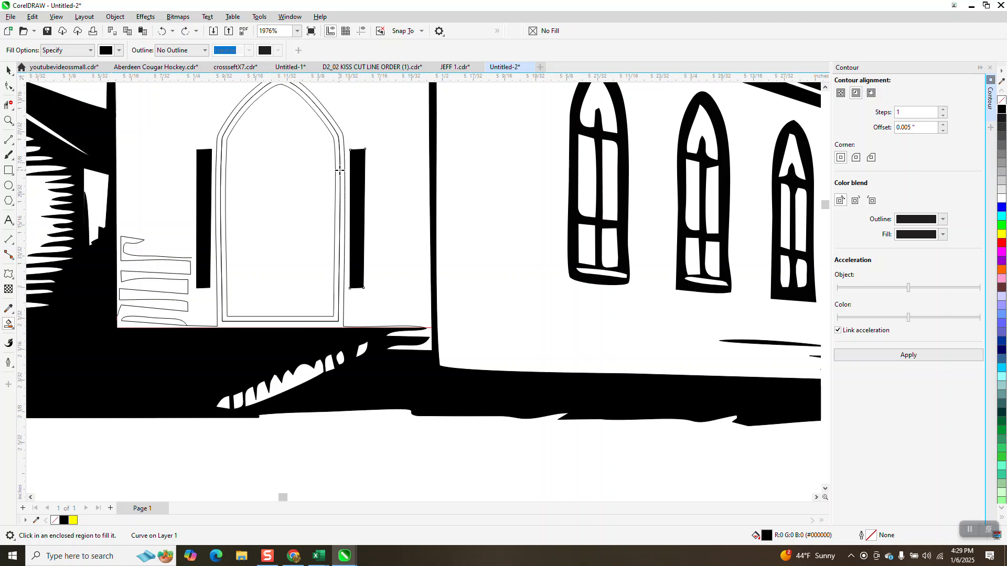
click(341, 168)
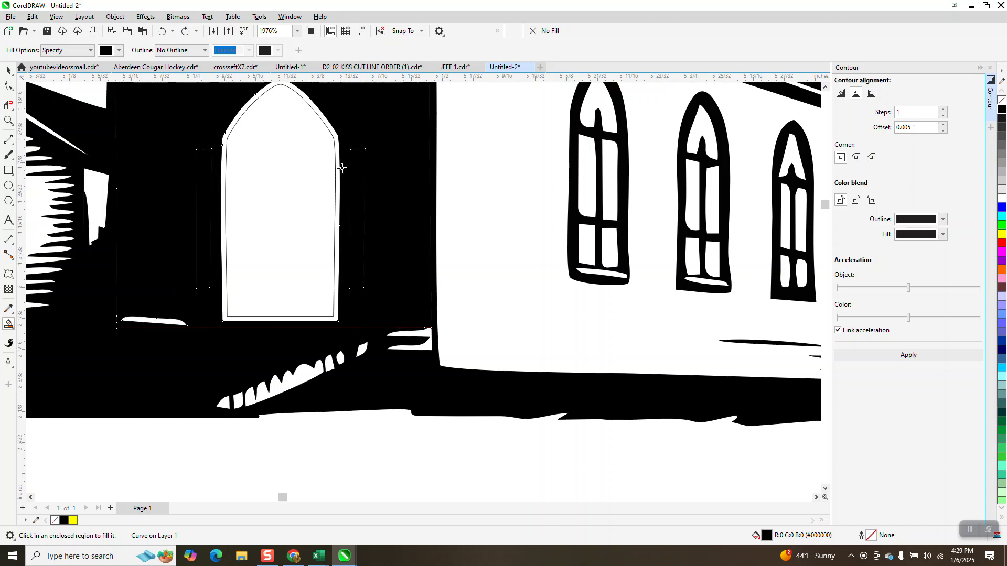
click(162, 31)
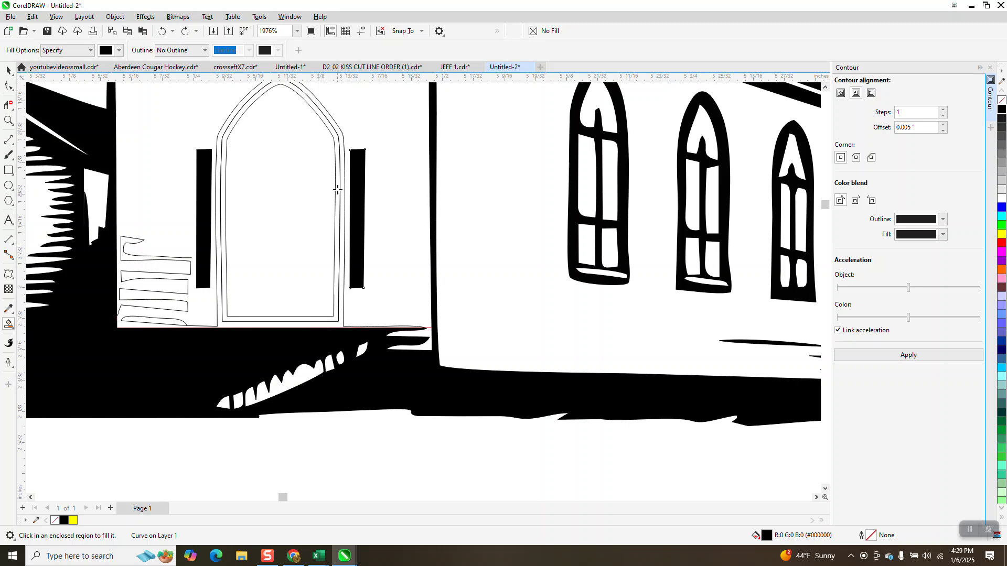
Draw a two-point line about 0.127 inch long across the open bottom of the outer door arch
click(12, 144)
click(46, 153)
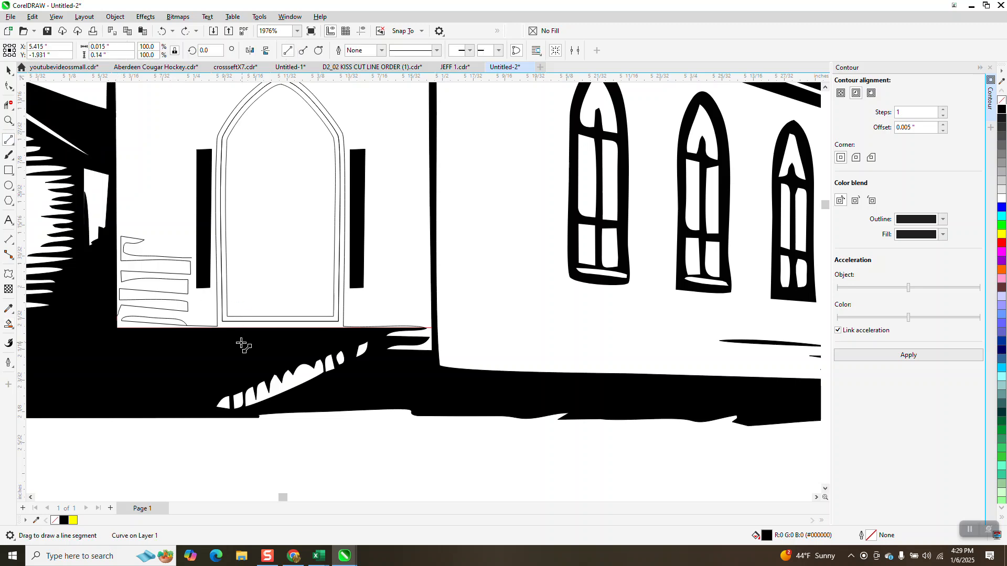
drag(260, 322, 344, 323)
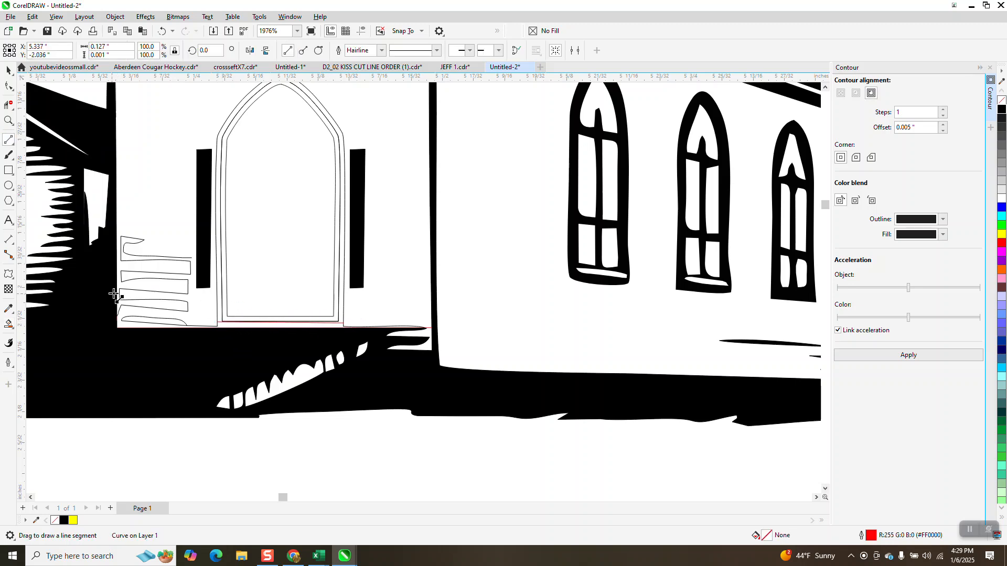
Move the closing line's right end node up to the level of the middle door outline's bottom edge
click(9, 122)
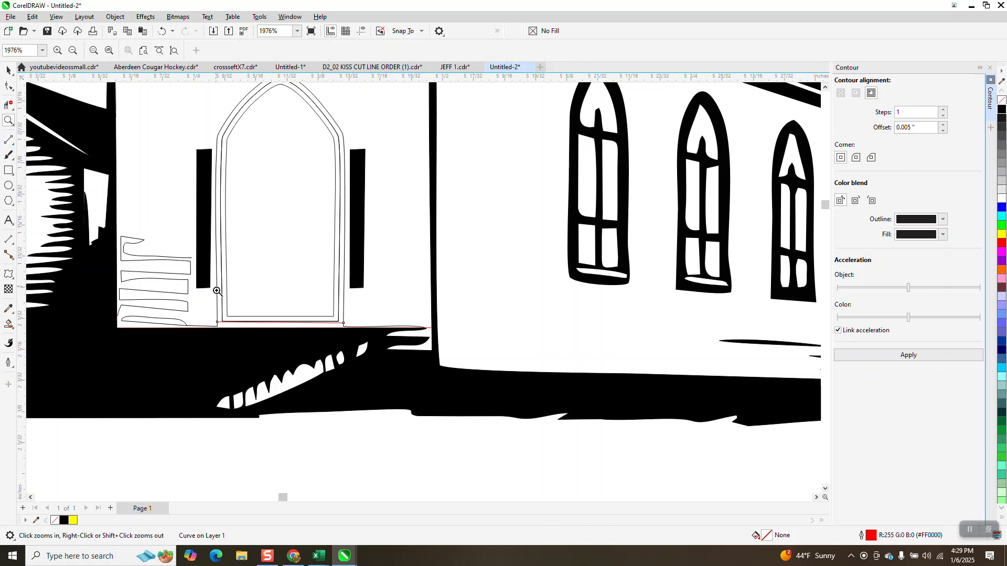
click(328, 332)
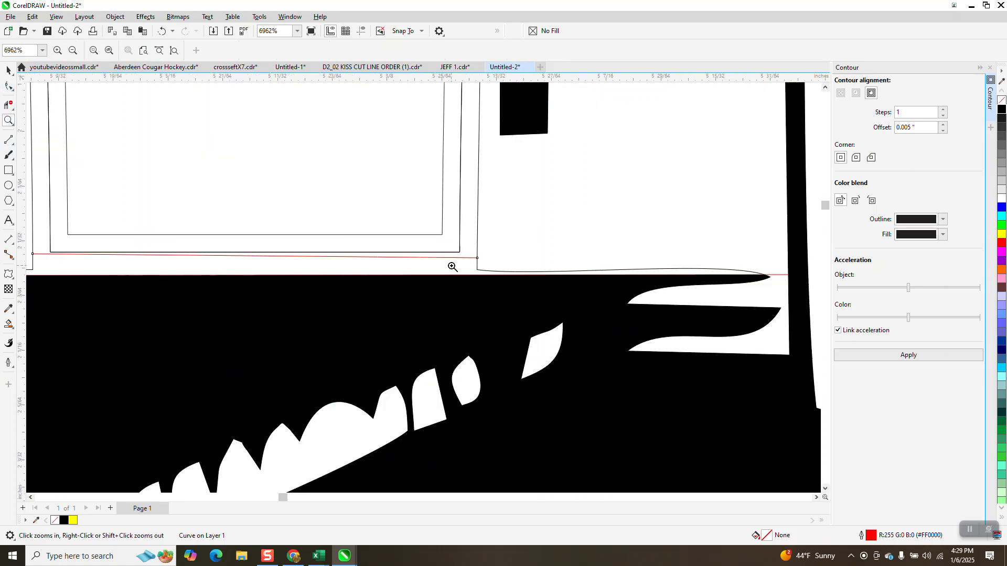
click(9, 87)
click(461, 257)
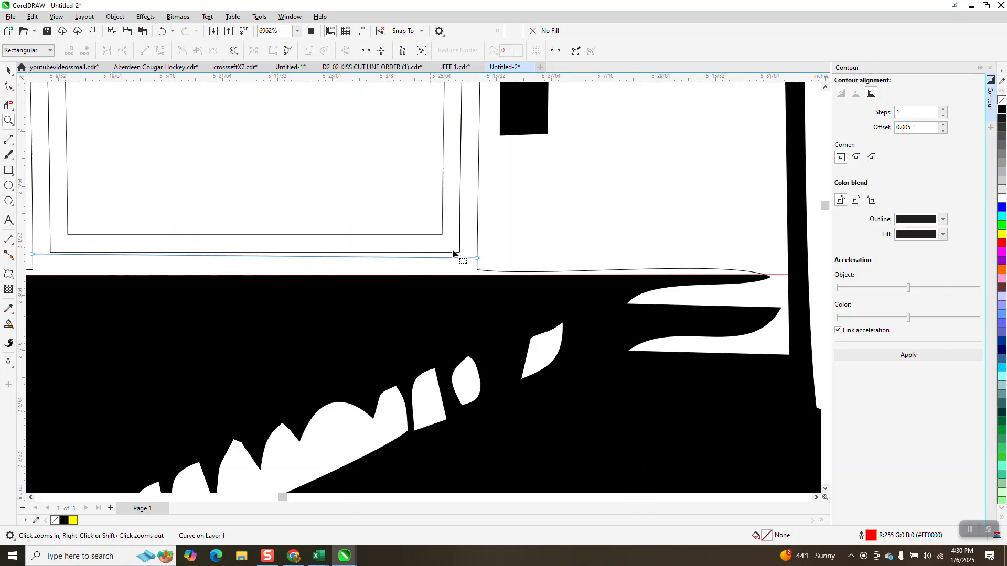
click(477, 258)
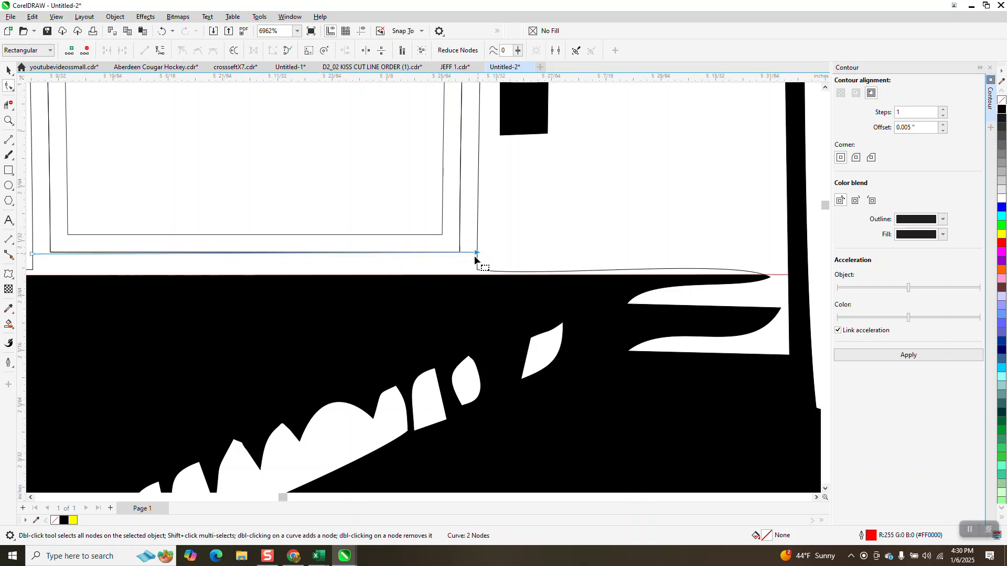
scroll(433, 277, down, 1)
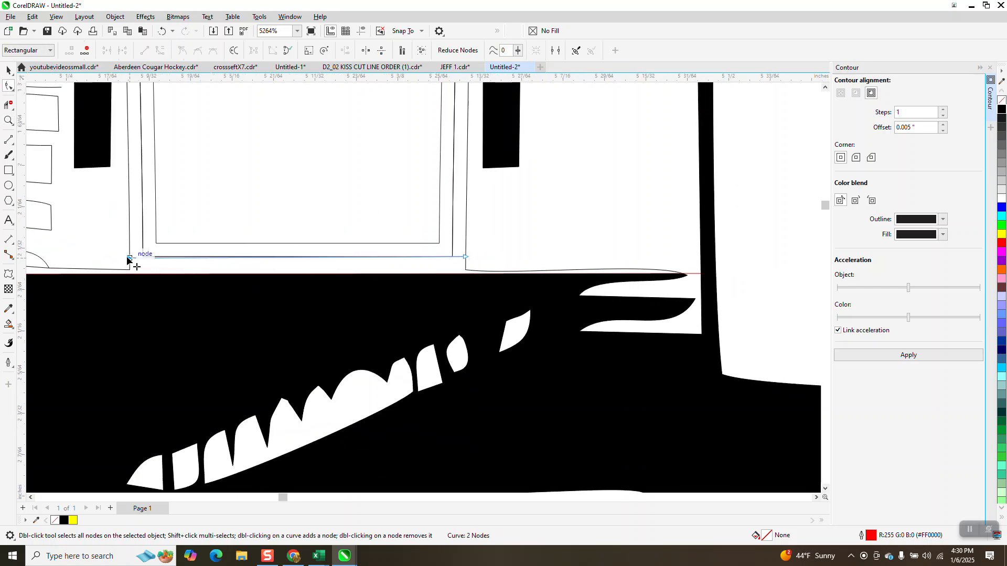
Raise the closing line's left end node onto the middle door outline's bottom edge, slightly past the outer arch's left side
drag(127, 257, 128, 258)
click(8, 120)
drag(130, 250, 274, 305)
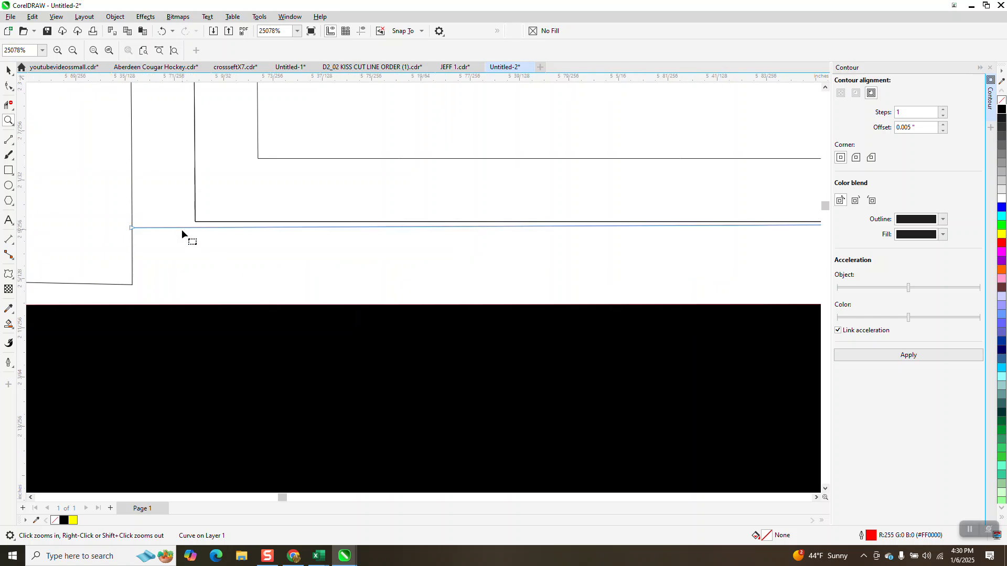
key(F10)
drag(131, 227, 131, 224)
drag(131, 221, 128, 222)
scroll(120, 260, down, 2)
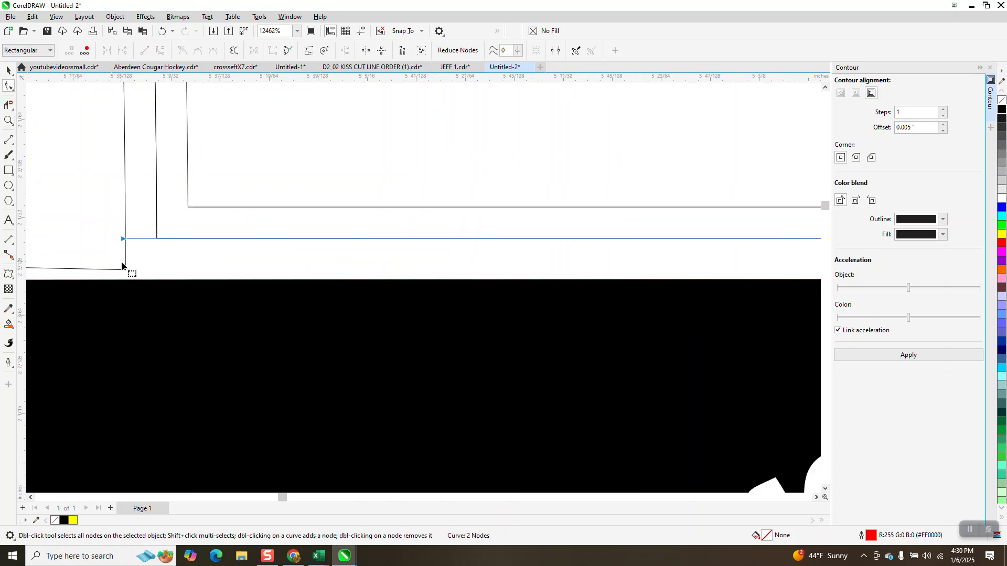
Smart Fill the outer band of the door arch and the inner door panel with black
click(9, 326)
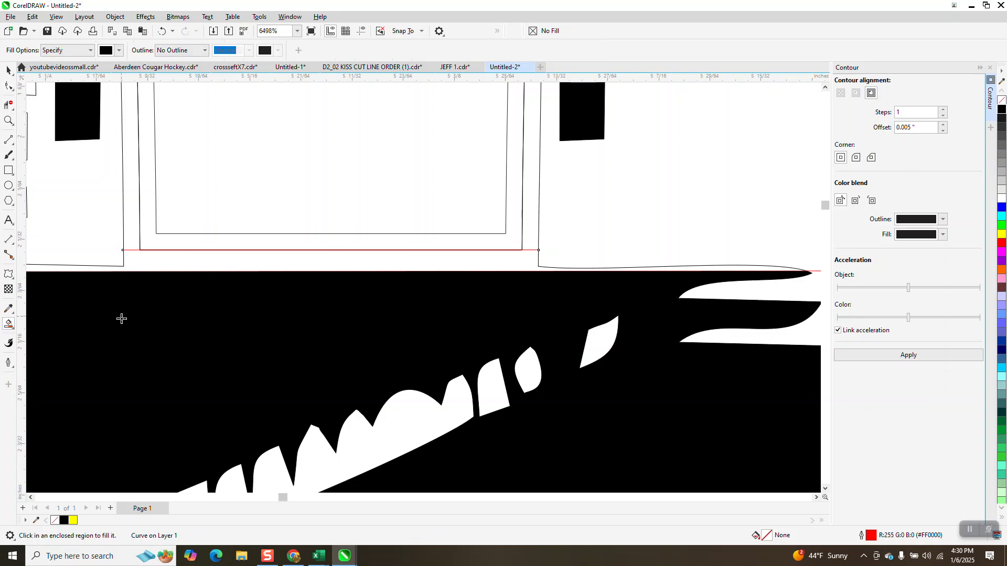
scroll(191, 377, down, 3)
scroll(248, 339, down, 1)
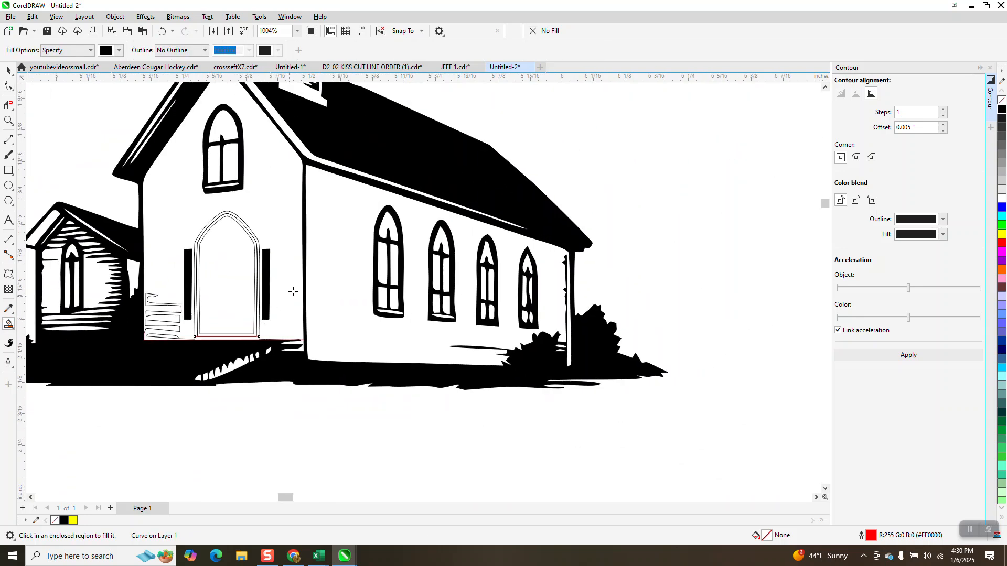
click(8, 121)
drag(191, 209, 356, 377)
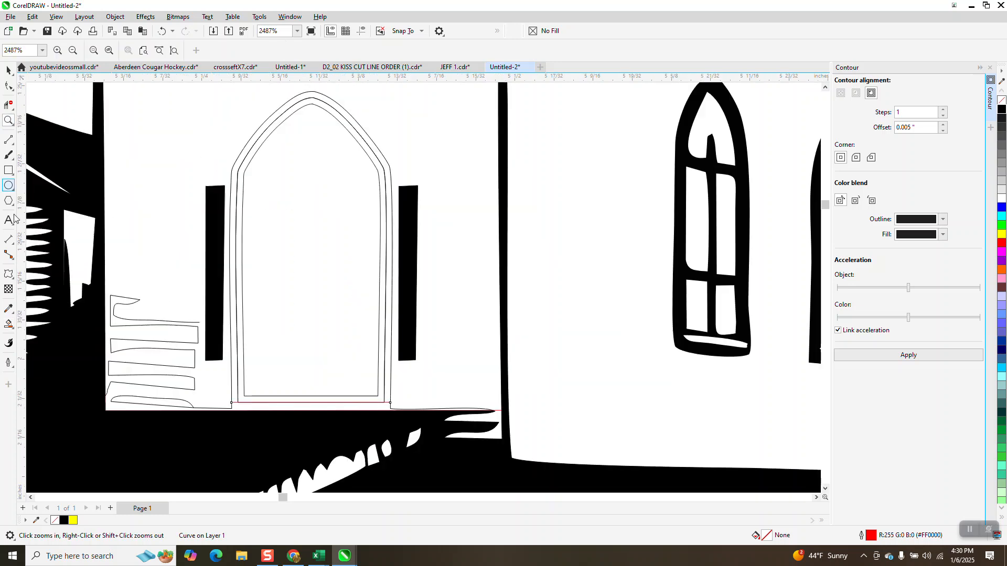
click(9, 325)
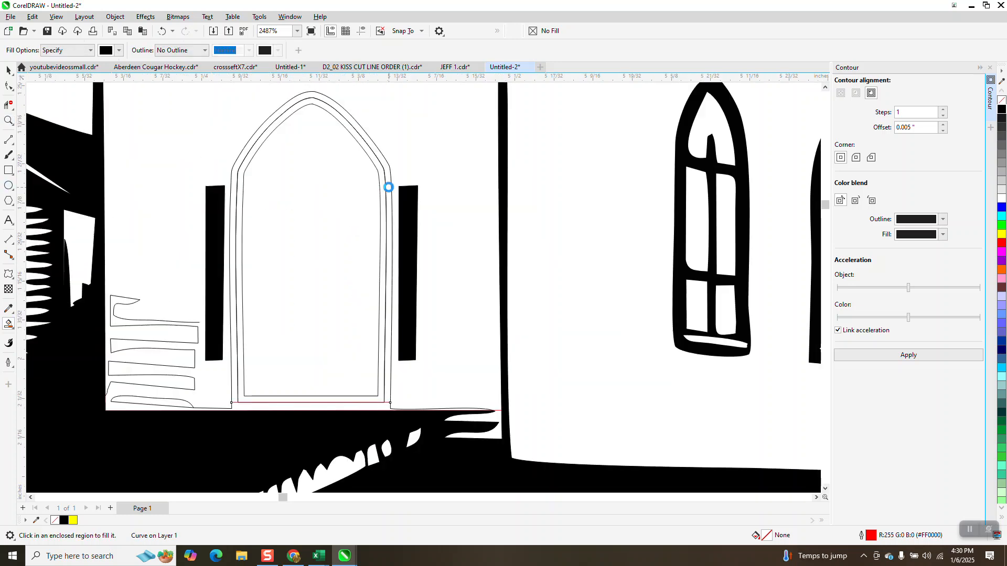
click(388, 187)
click(363, 189)
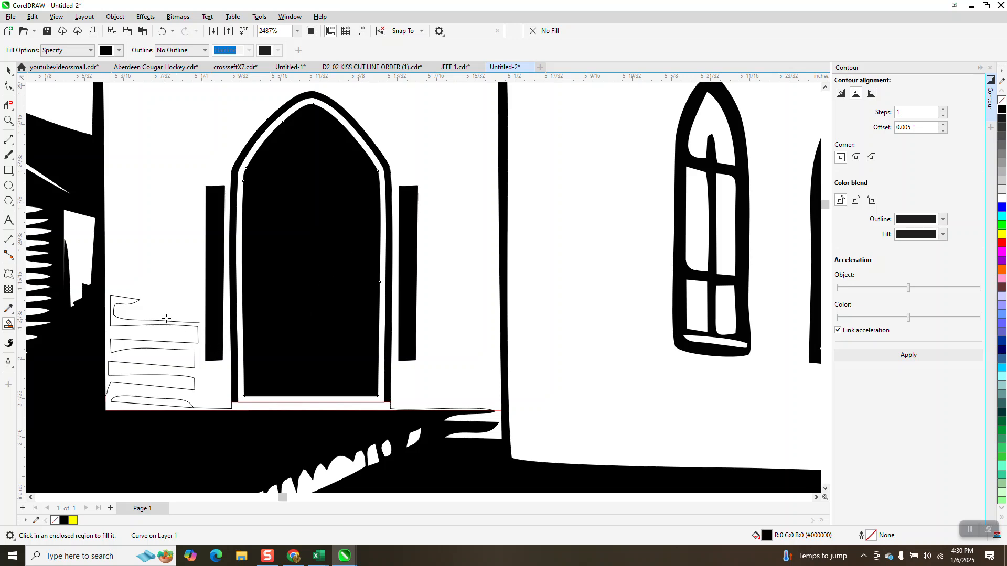
Delete the siding outlines left of the door with Virtual Segment Delete
click(8, 105)
click(135, 302)
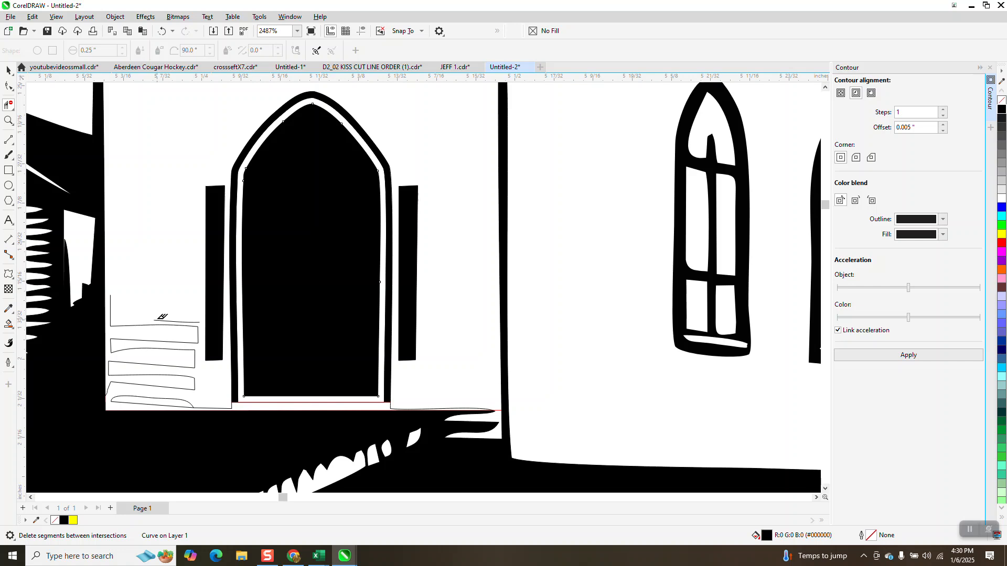
click(181, 321)
drag(113, 300, 191, 393)
click(177, 402)
scroll(174, 350, down, 4)
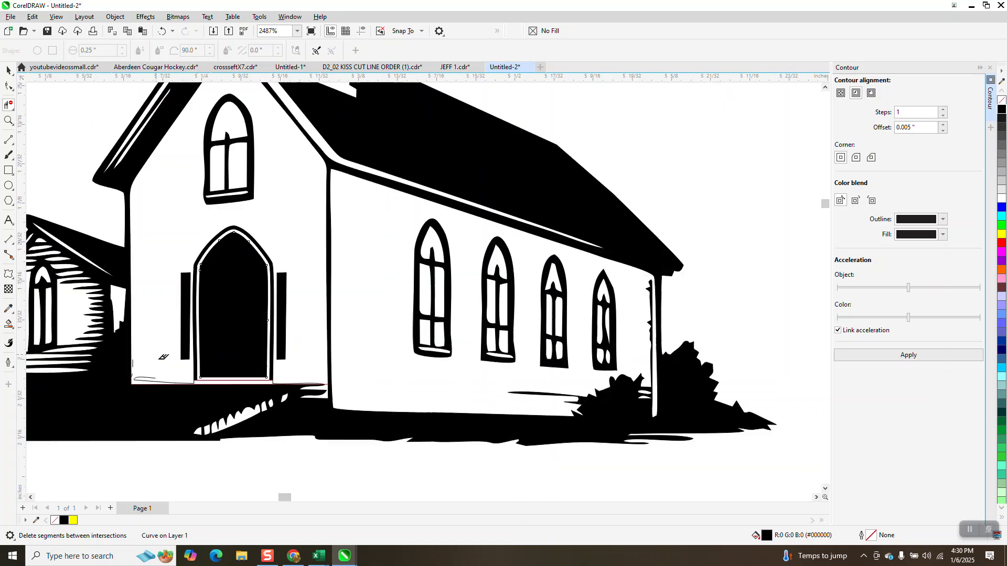
Select the whole church drawing and remove the outline color from all its objects
click(9, 70)
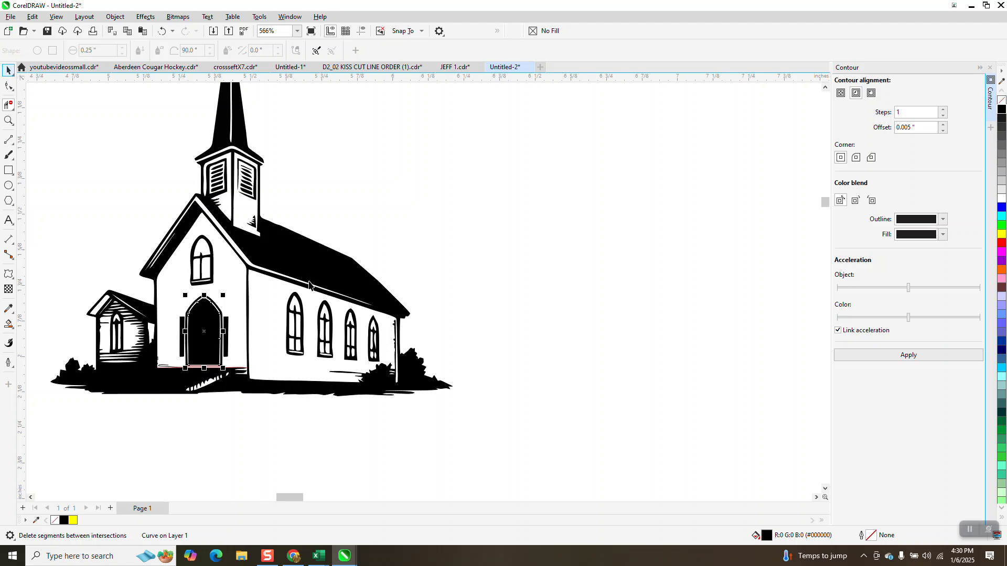
scroll(341, 317, down, 2)
key(space)
drag(134, 112, 462, 442)
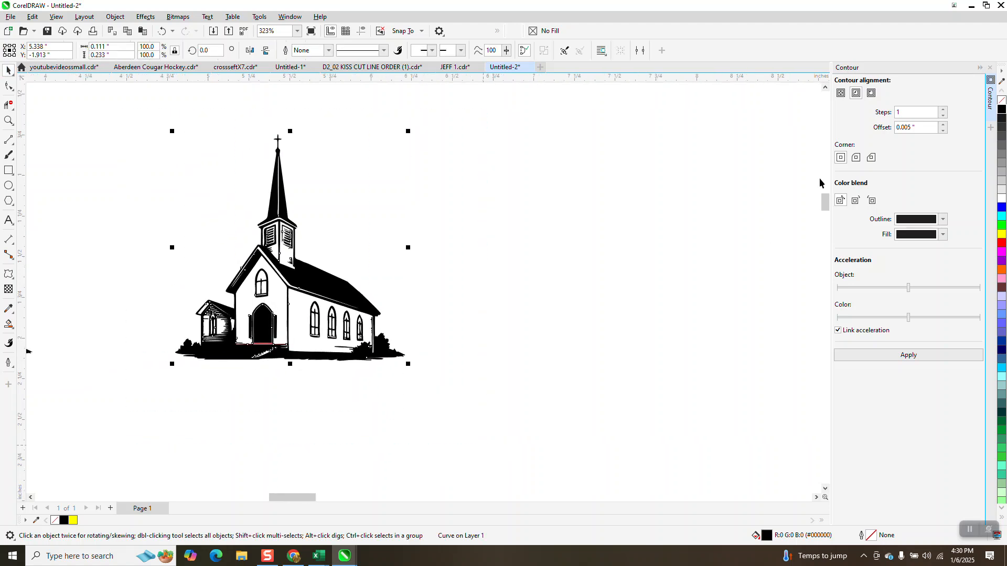
right_click(1001, 101)
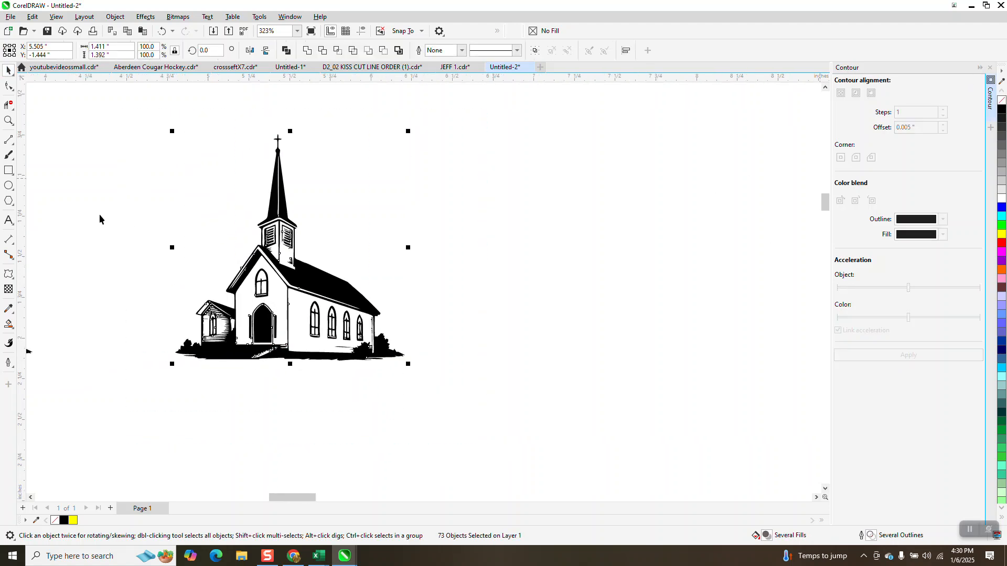
Examine the filled doorway and surrounding walls up close, and show the nodes of all selected church curves
click(9, 120)
drag(265, 290, 297, 362)
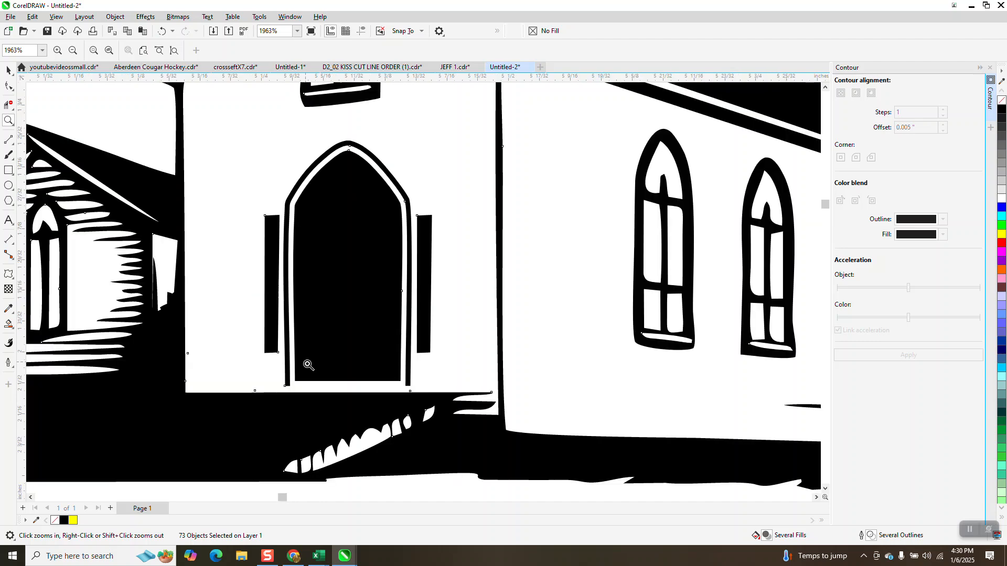
scroll(311, 364, down, 2)
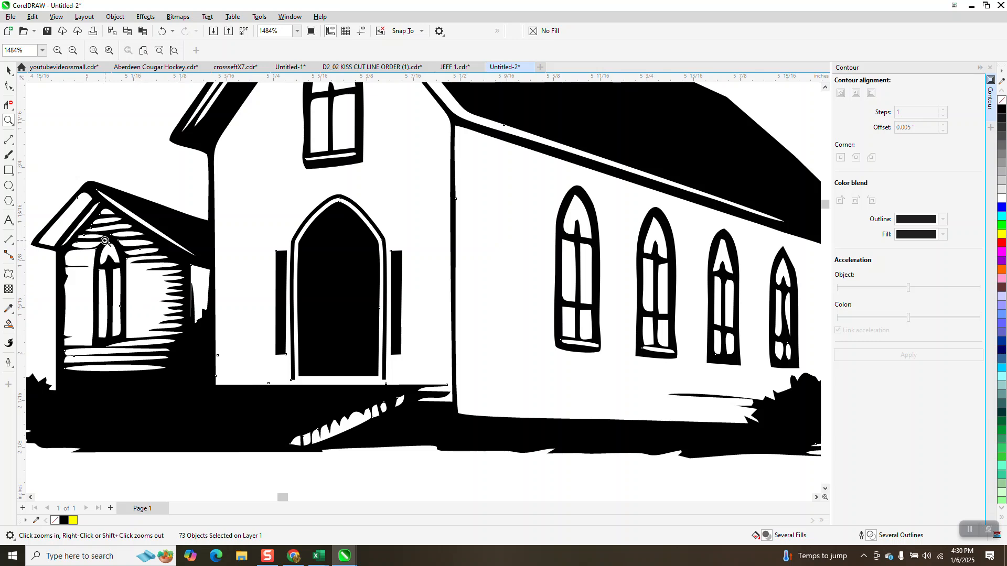
scroll(151, 326, down, 1)
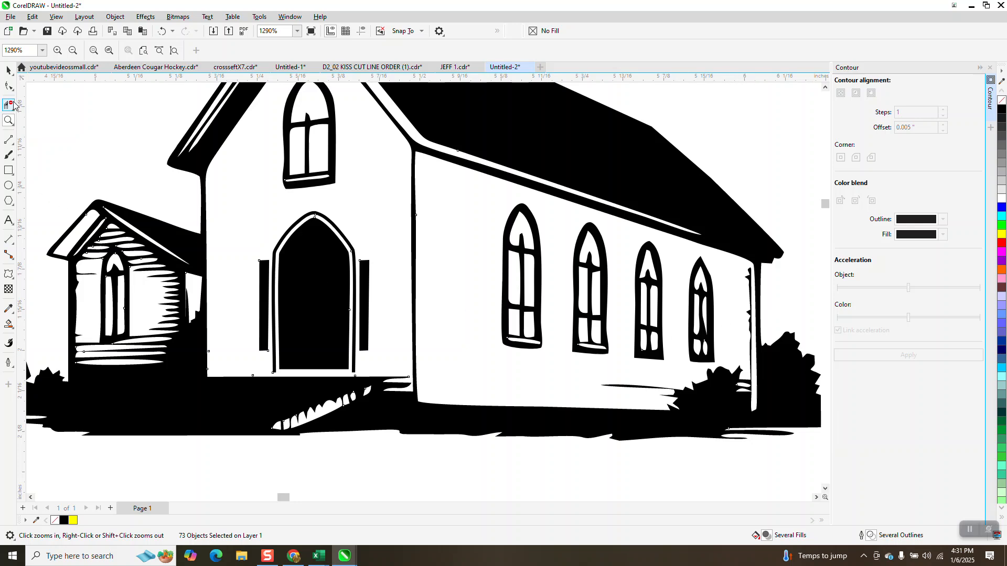
click(9, 88)
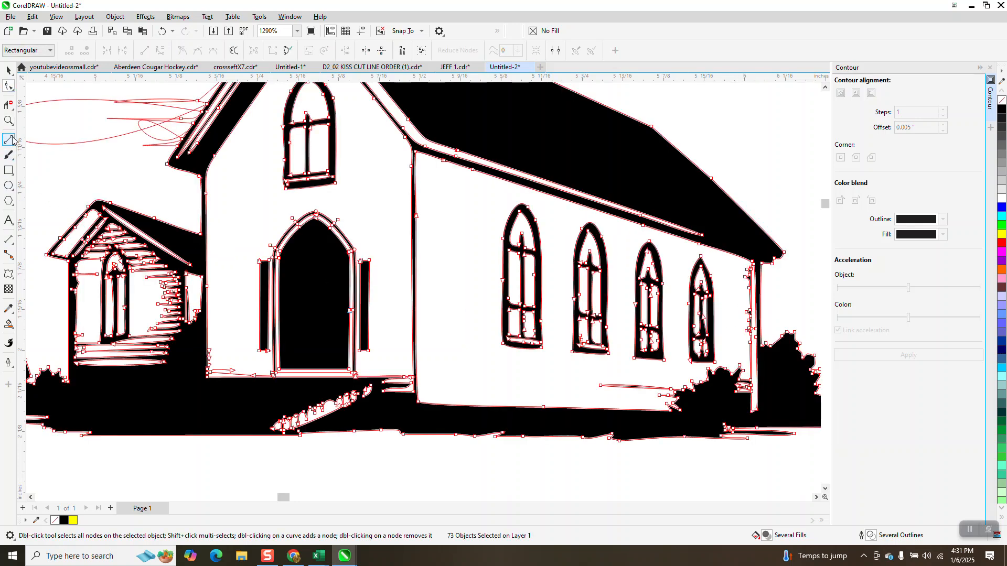
Examine the whole church drawing, then the thin black spike beside the shrub at the side wall's far end
scroll(259, 283, down, 3)
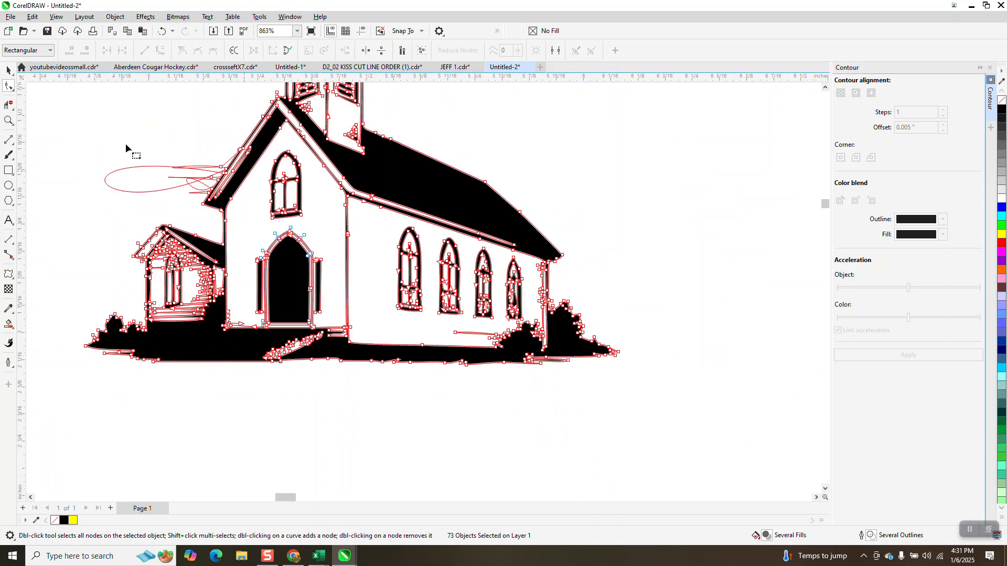
click(9, 70)
scroll(209, 331, down, 2)
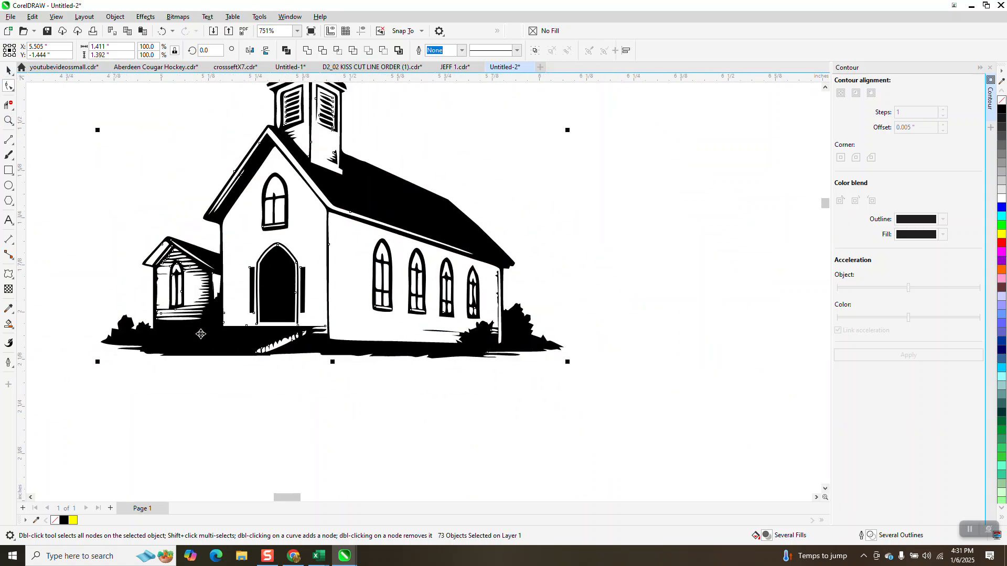
scroll(209, 331, down, 2)
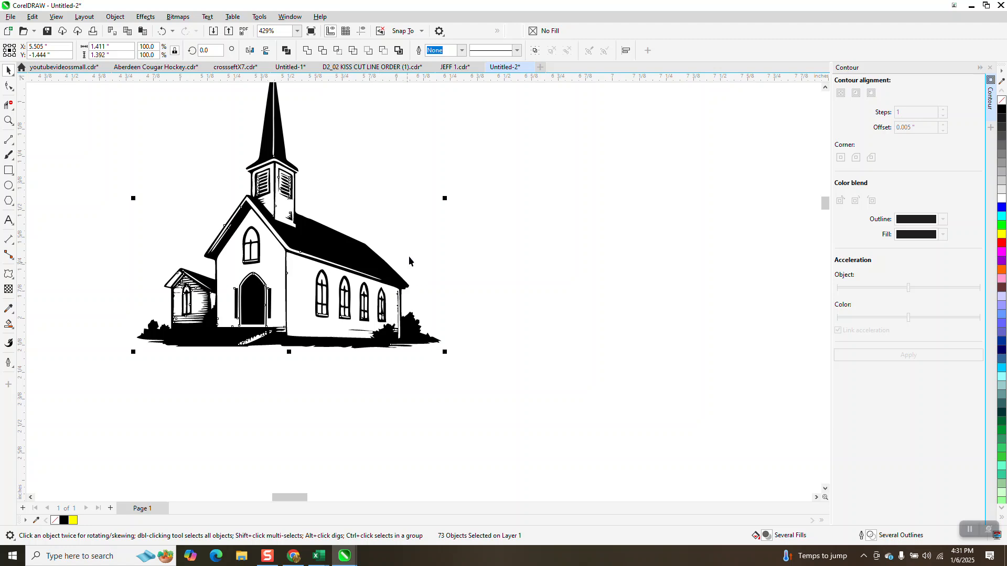
click(8, 121)
drag(384, 327, 452, 366)
scroll(425, 338, down, 4)
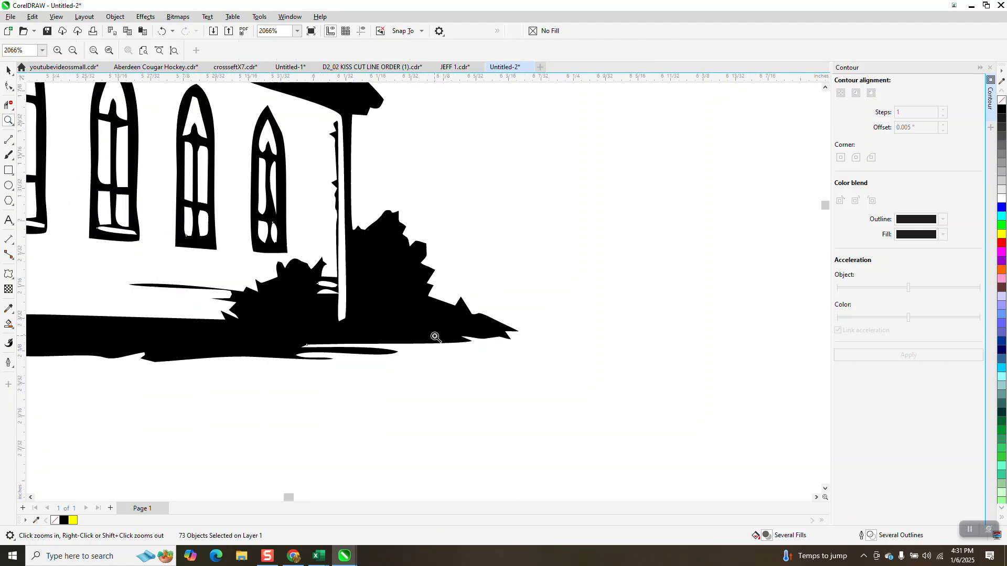
drag(147, 278, 320, 322)
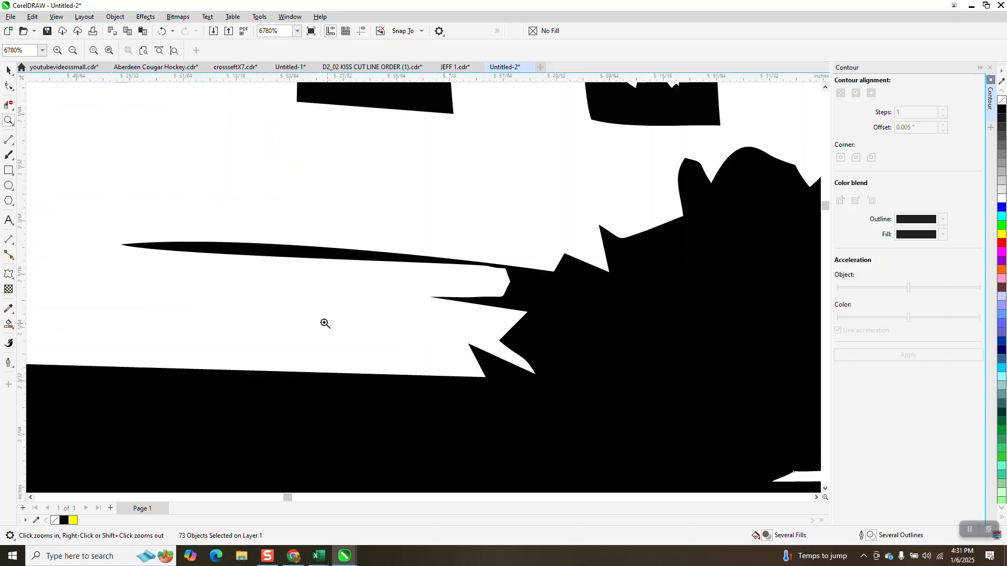
Try to reshape the thin black spike beside the side-wall shrub by moving its node and bending its curve
click(9, 87)
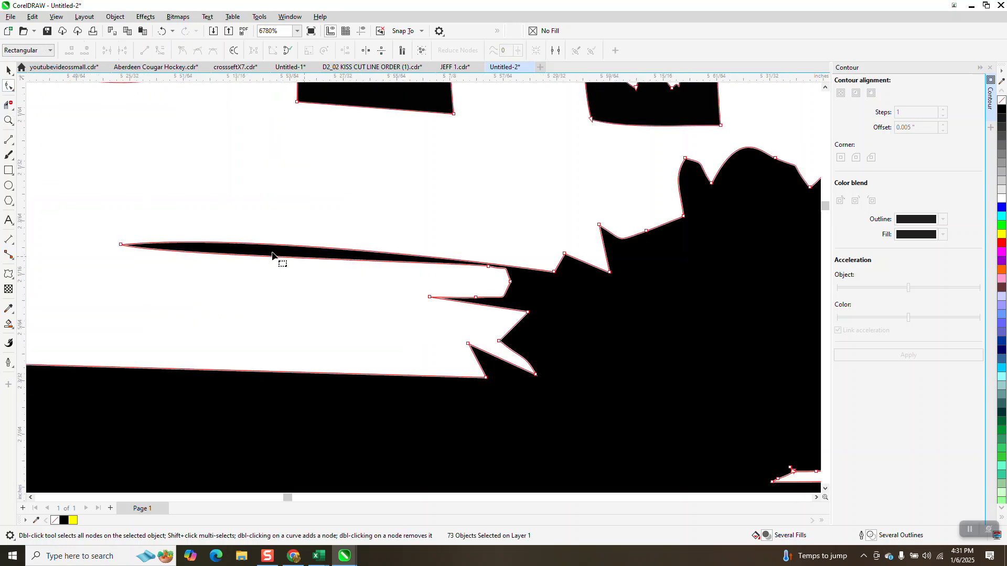
drag(135, 253, 137, 254)
key(ctrl+z)
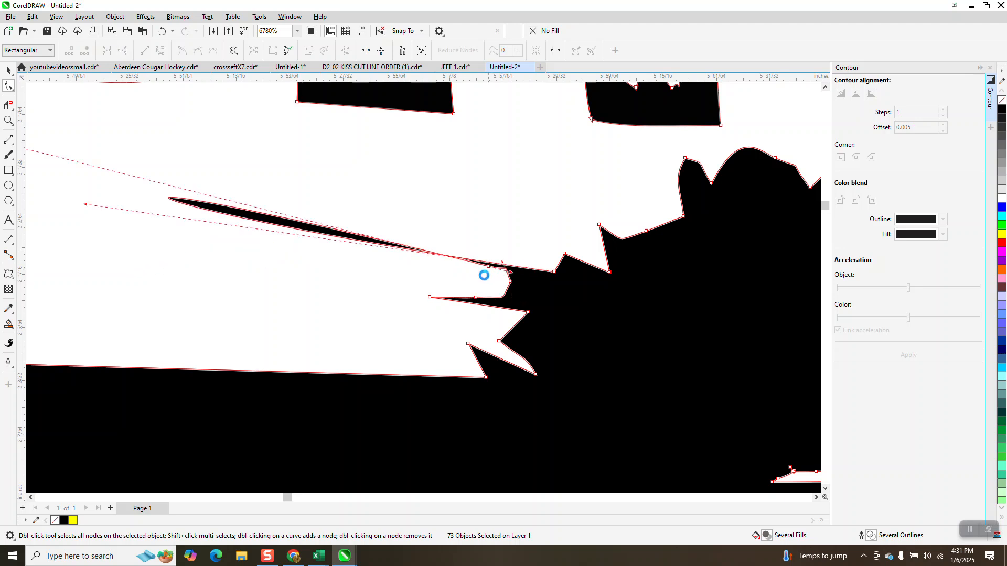
drag(483, 275, 353, 257)
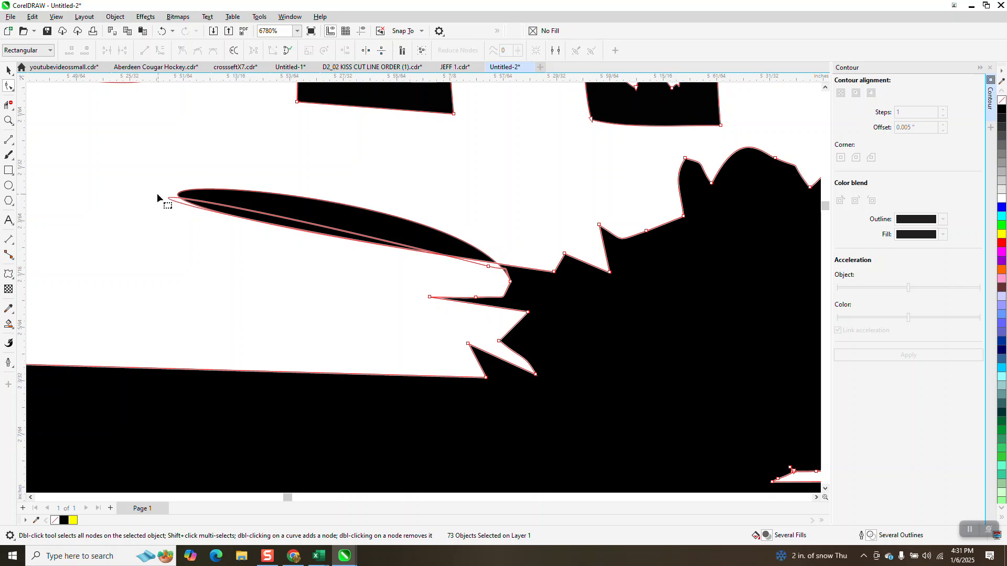
click(8, 70)
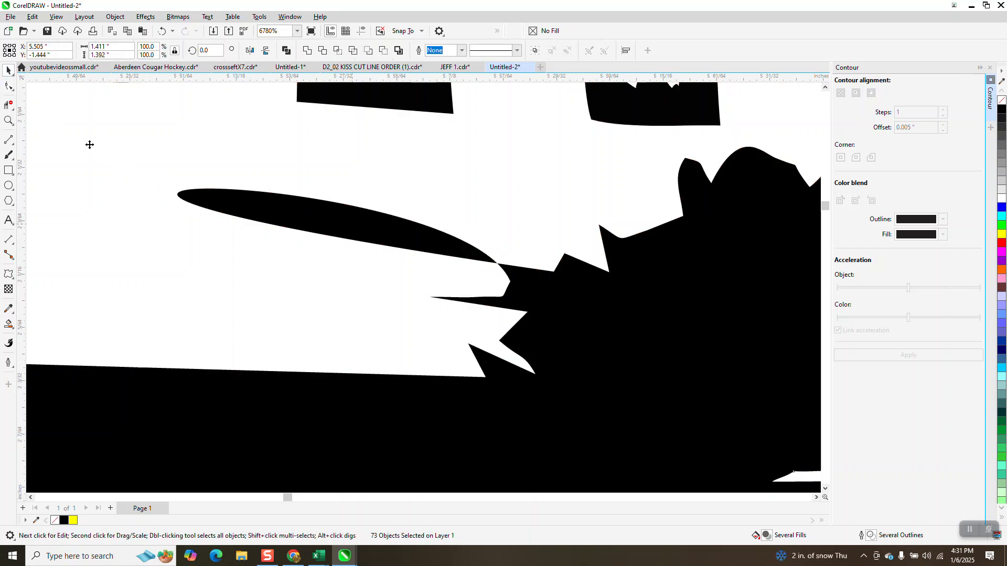
Delete the nodes at the base of the thin spike to remove it from the shrub's contour
click(8, 86)
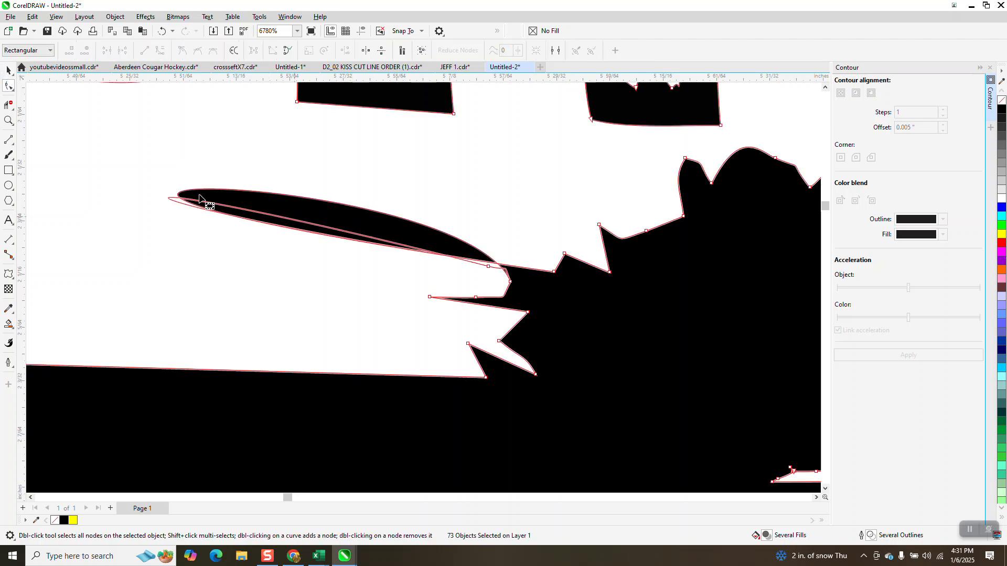
drag(472, 258, 517, 288)
right_click(521, 289)
click(543, 344)
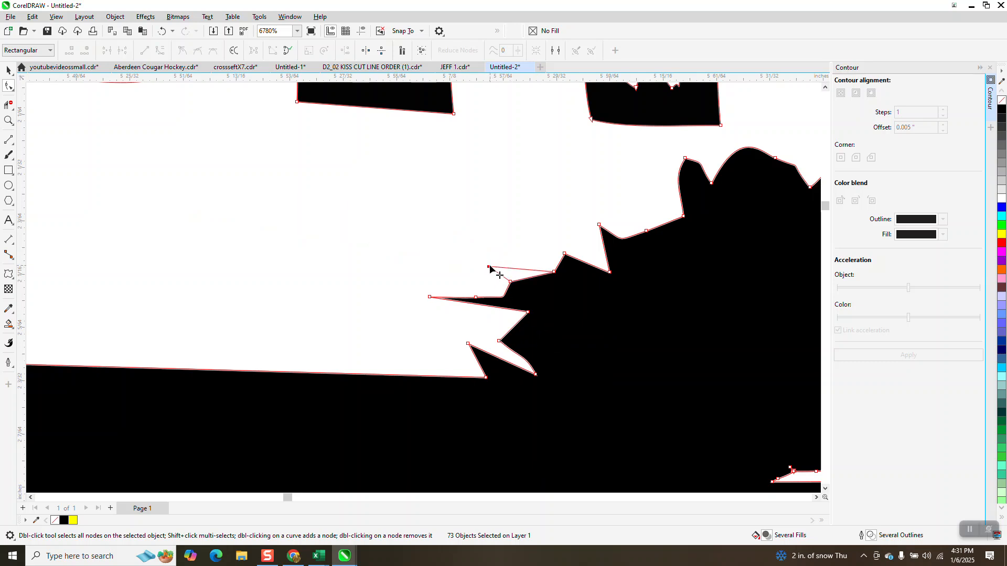
click(9, 70)
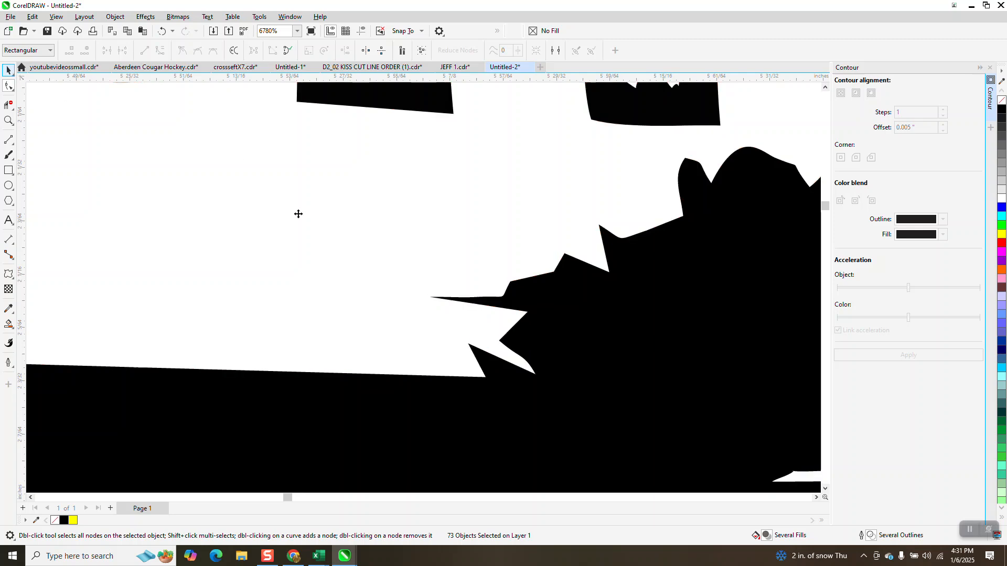
Compare the cleaned church with the earlier trace and inspect the small annex and its siding up close
scroll(382, 311, down, 1)
scroll(382, 311, down, 6)
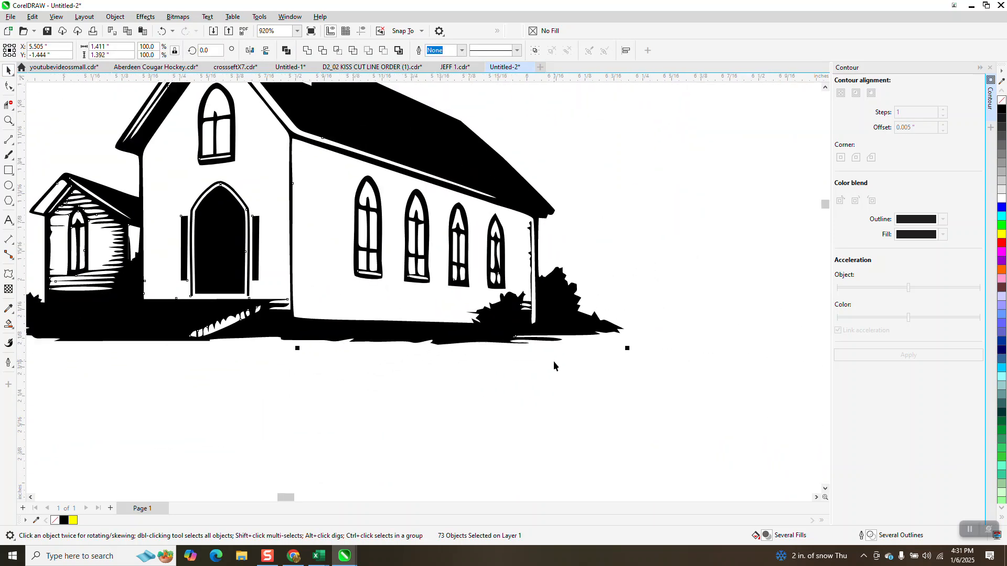
scroll(554, 373, down, 3)
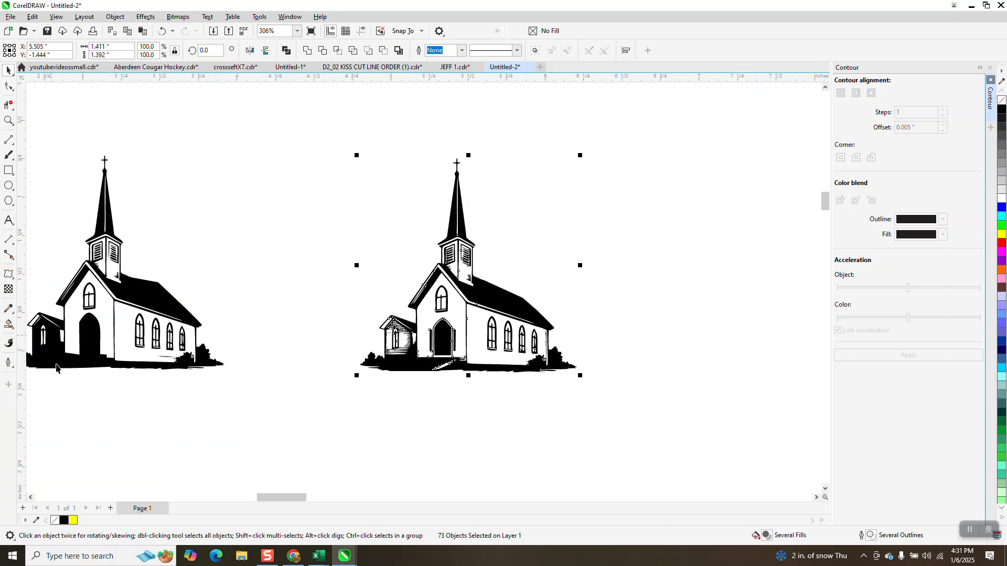
click(9, 120)
drag(340, 299, 442, 358)
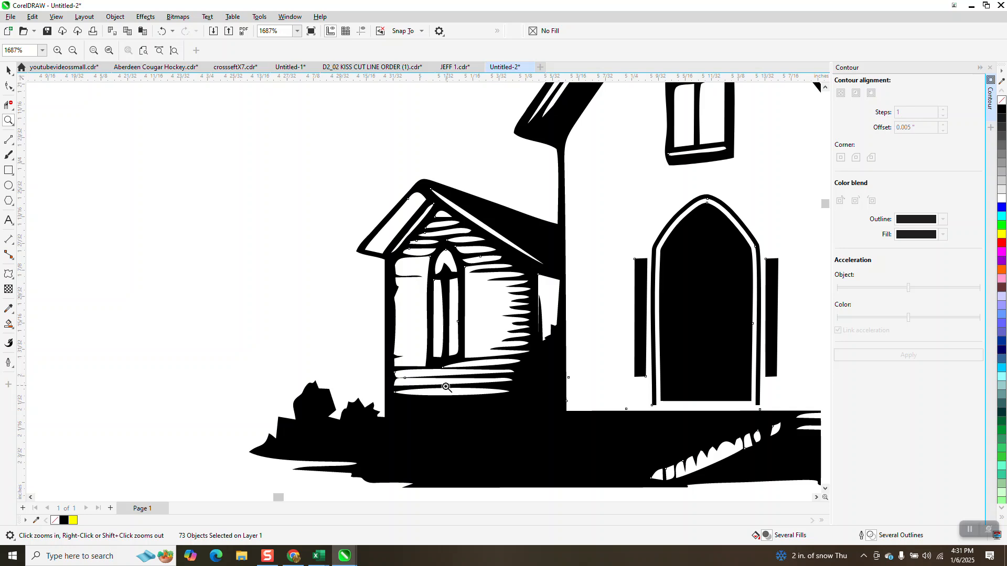
scroll(448, 387, down, 3)
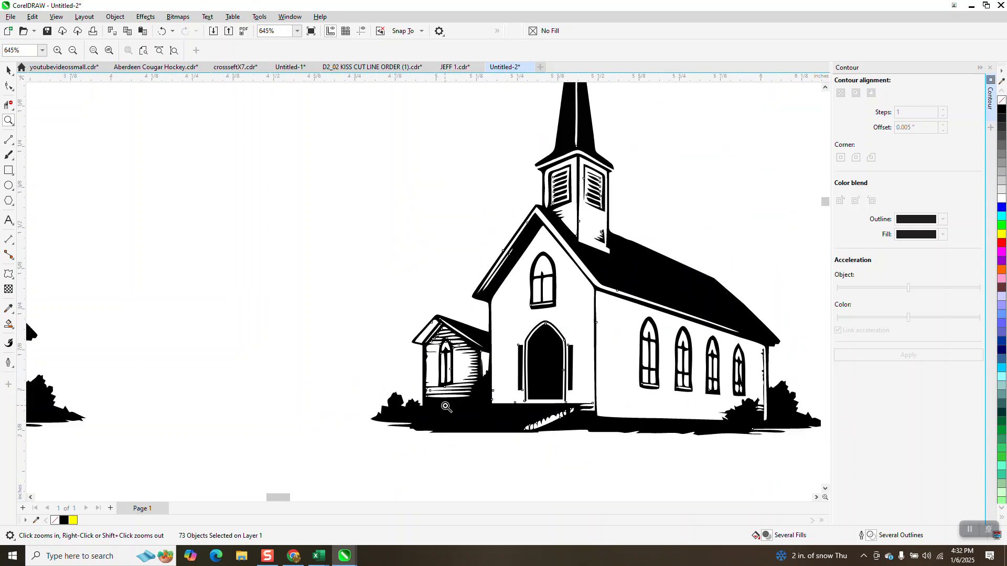
scroll(446, 407, down, 3)
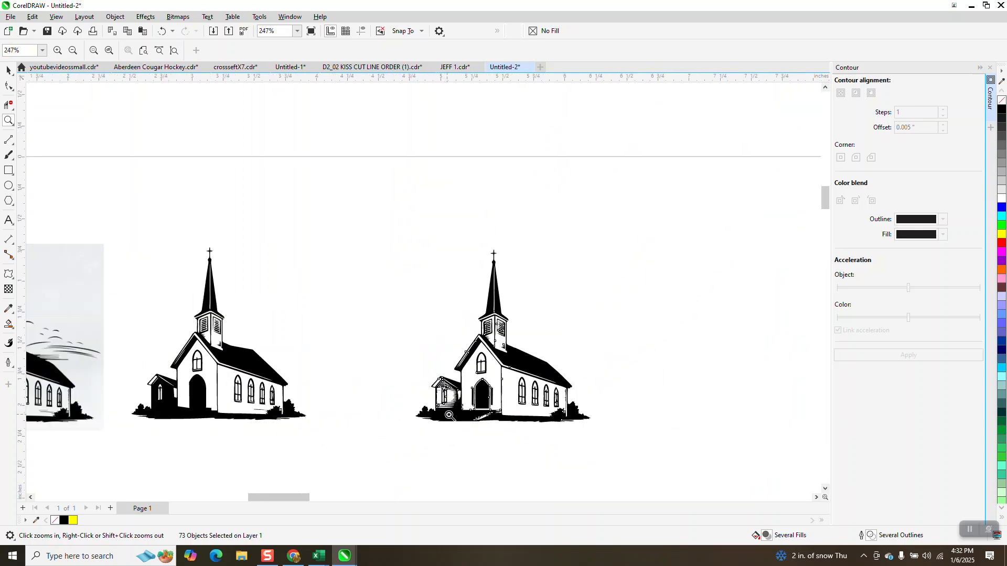